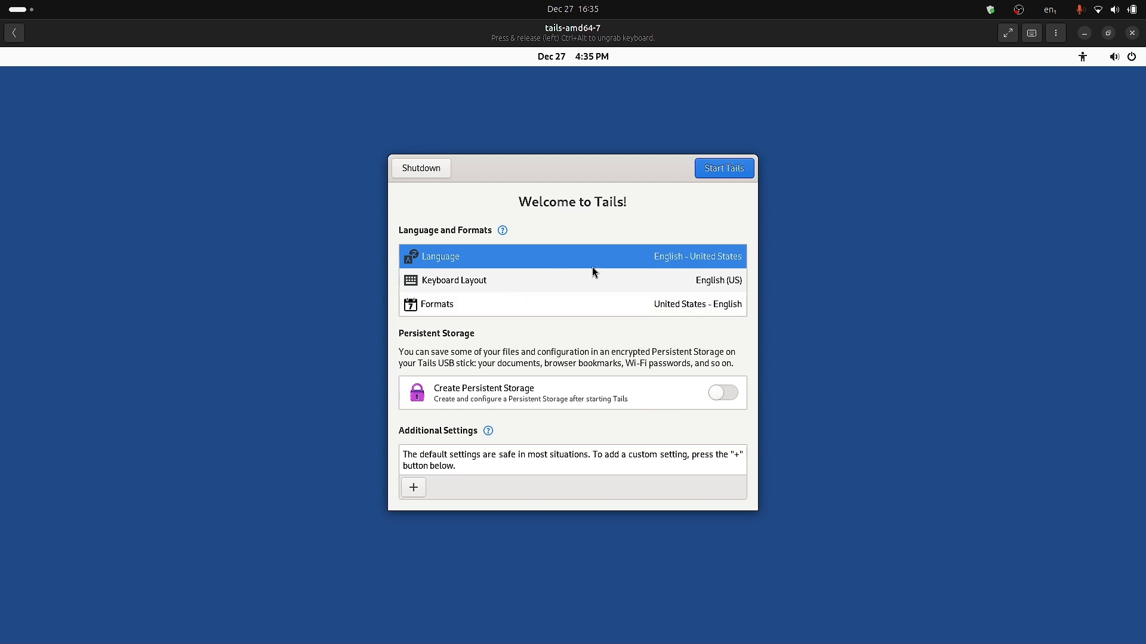
Set the keyboard layout to English (India, with rupee).
click(670, 286)
text(india)
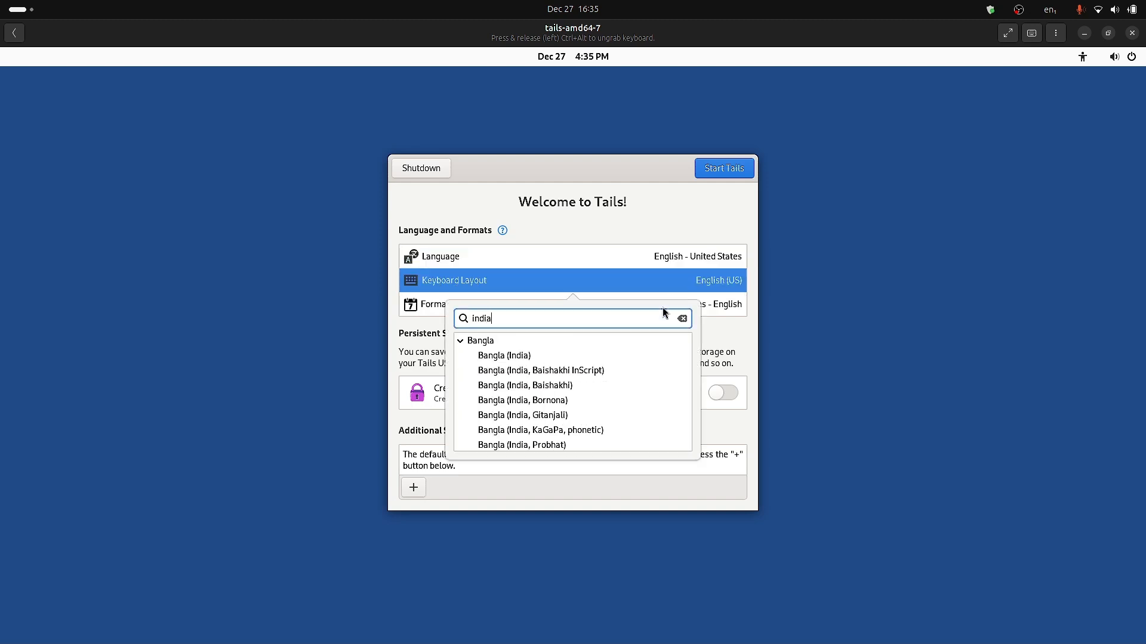
scroll(622, 382, down, 3)
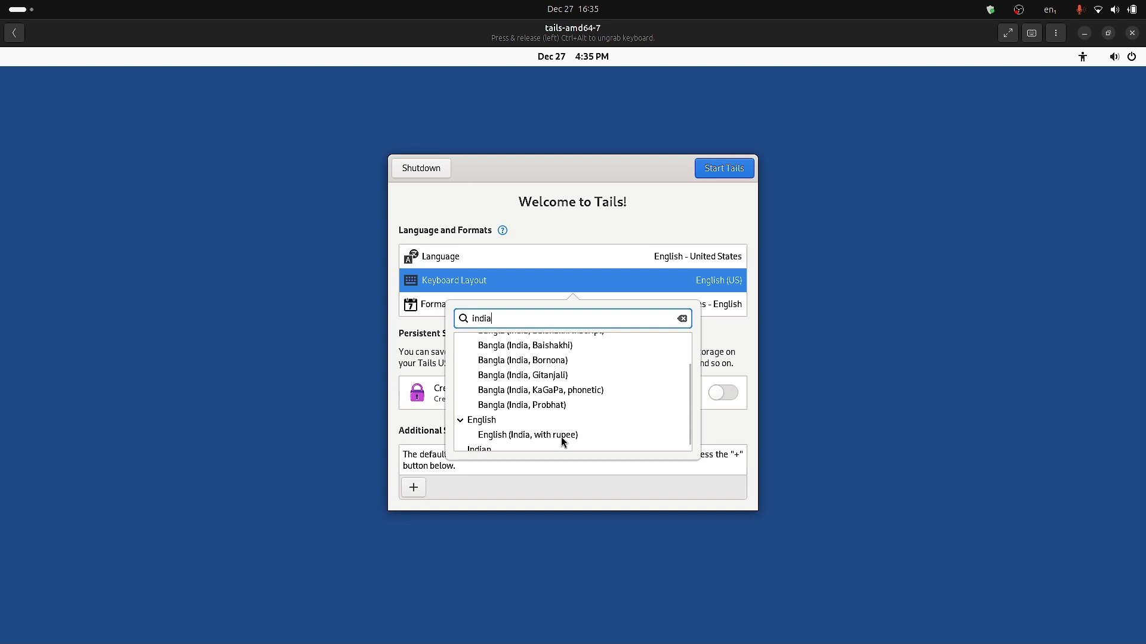
click(505, 435)
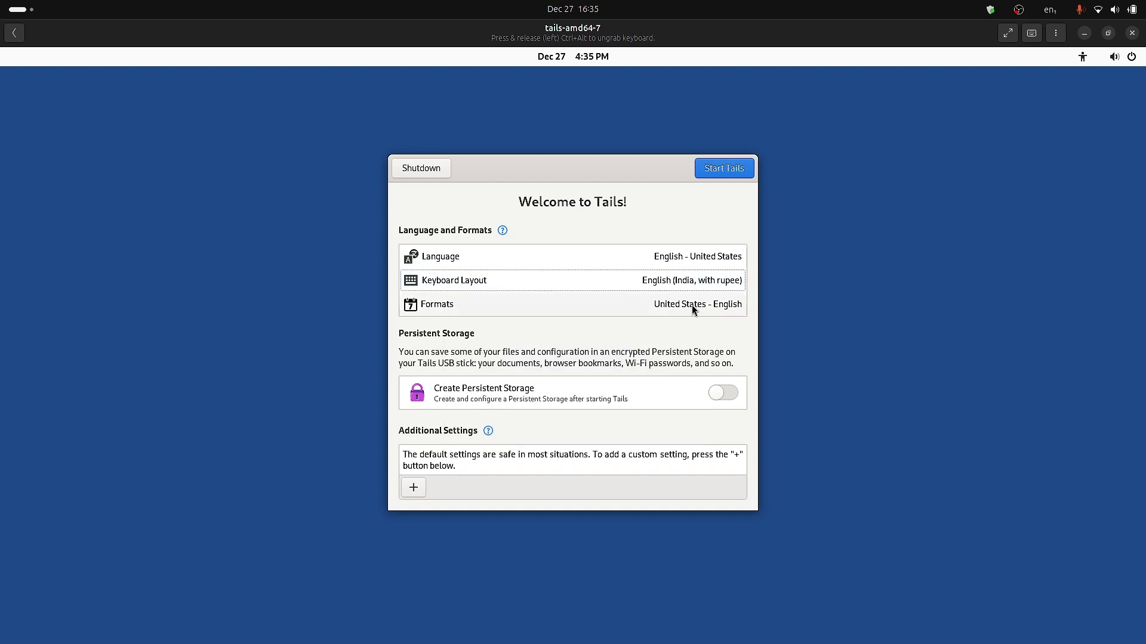
Set the regional formats to India - English.
click(674, 305)
text(india)
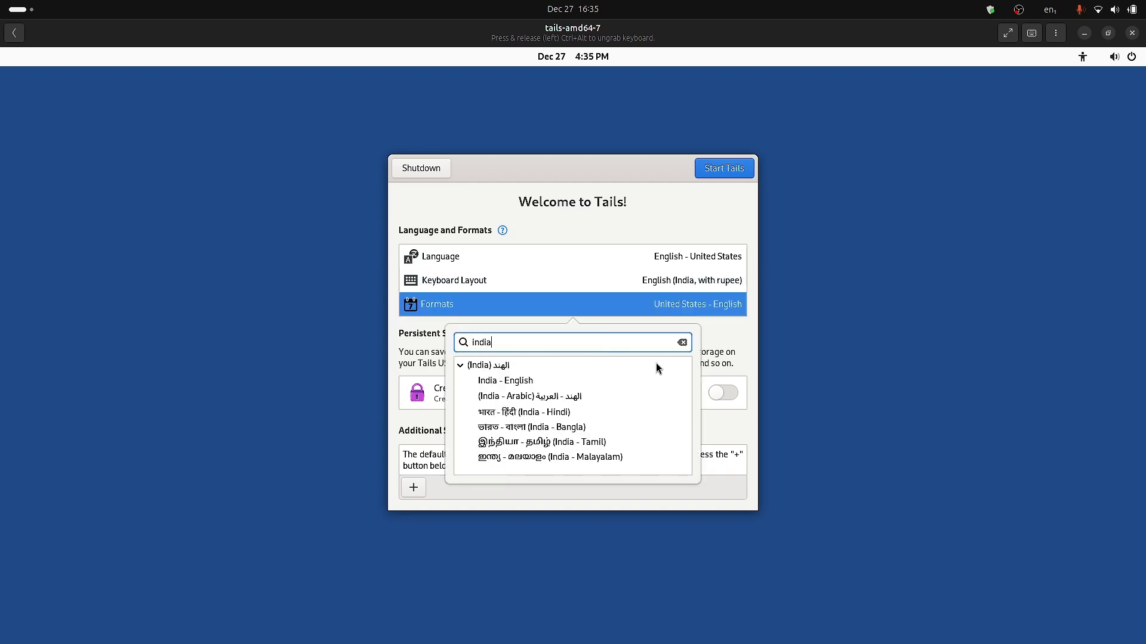
click(523, 380)
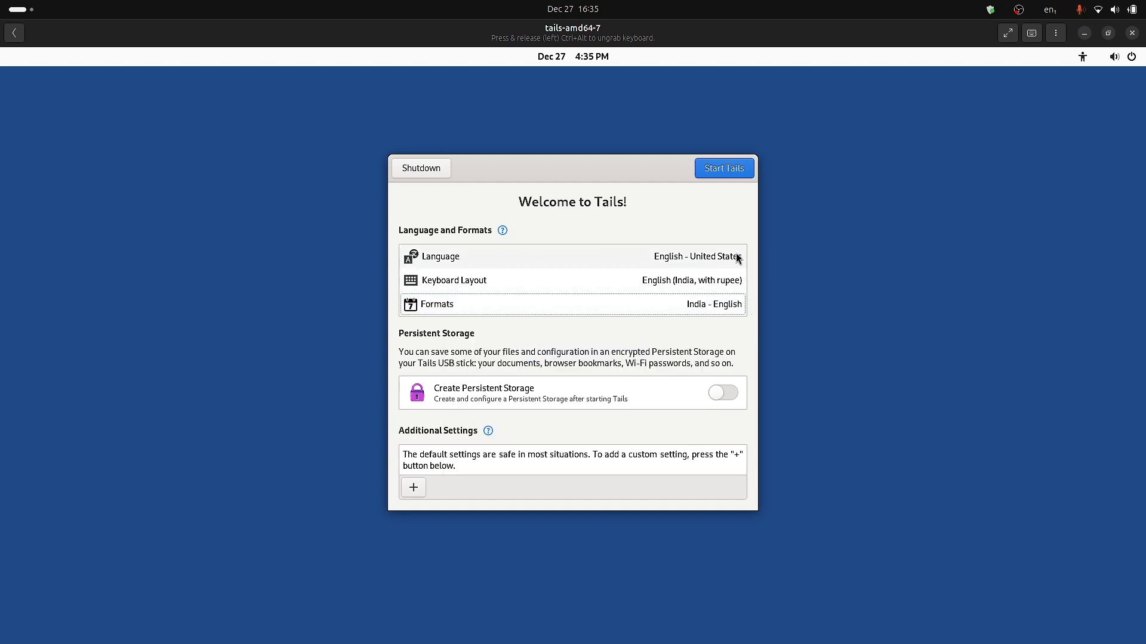
Keep the language at English - United States and switch on Create Persistent Storage.
click(706, 262)
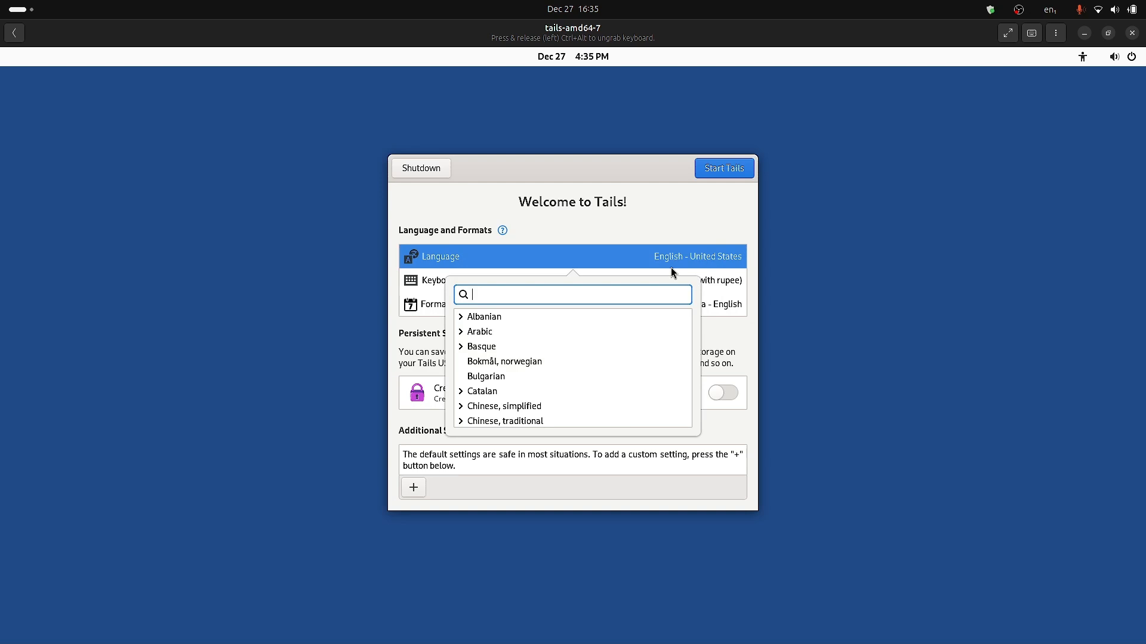
text(inda)
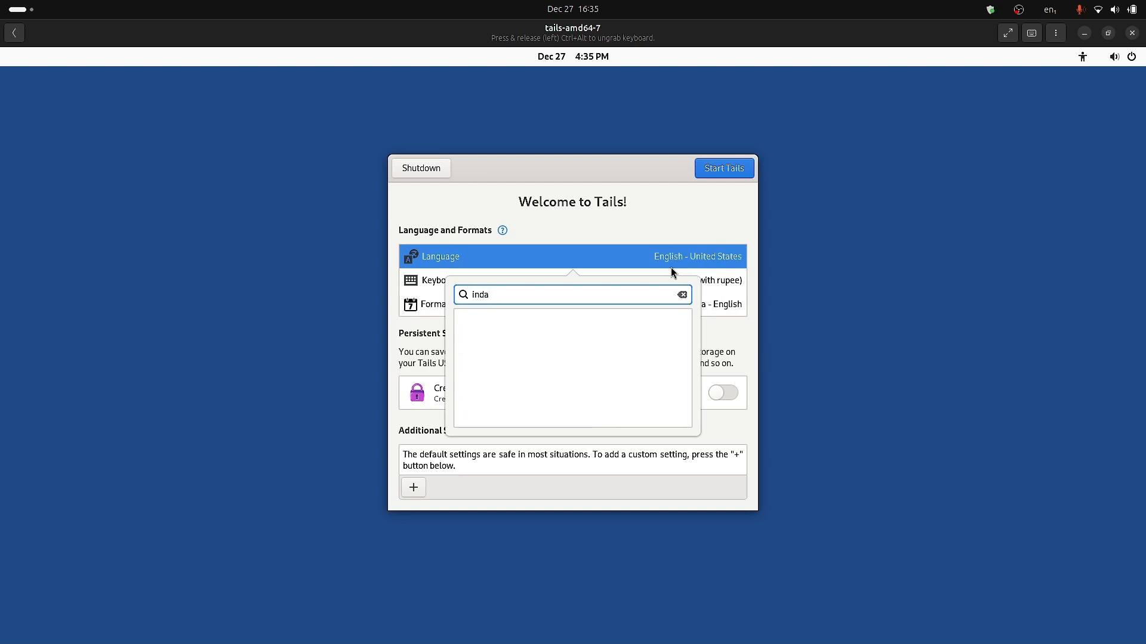
key(BackSpace)
key(BackSpace)
key(BackSpace)
key(BackSpace)
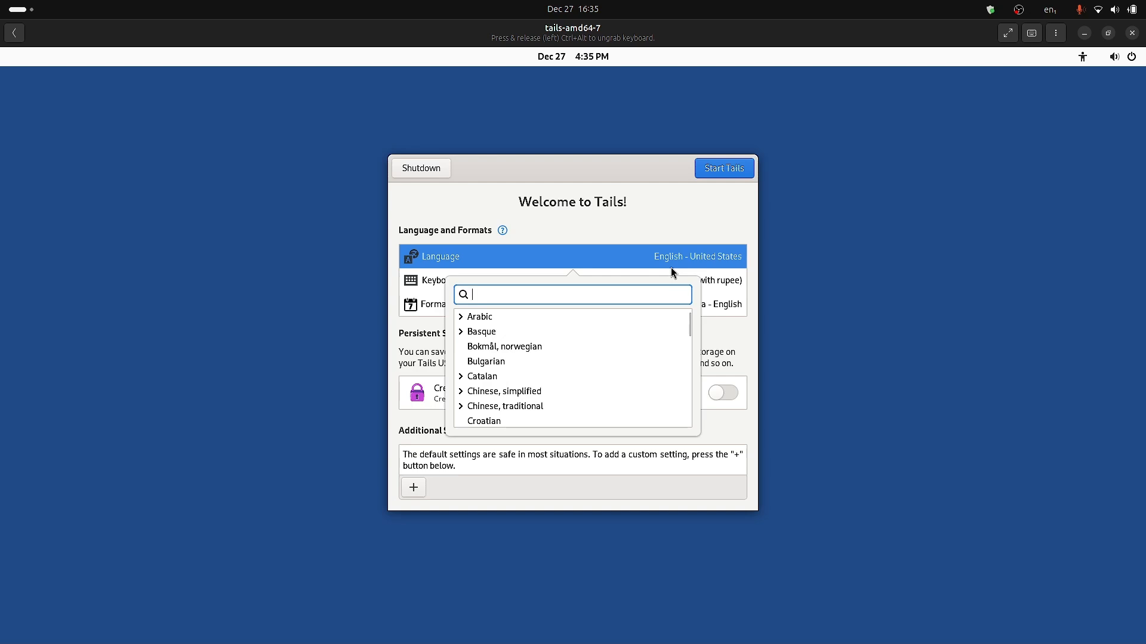
click(670, 211)
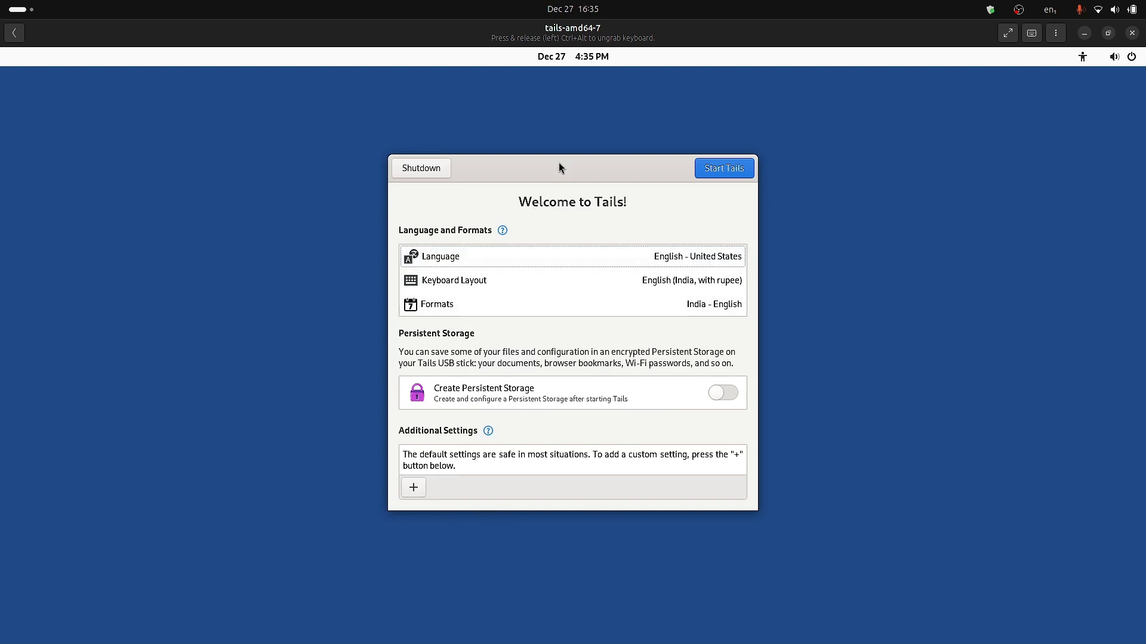
click(732, 394)
Add an Administration Password setting, entering and confirming the password.
click(417, 489)
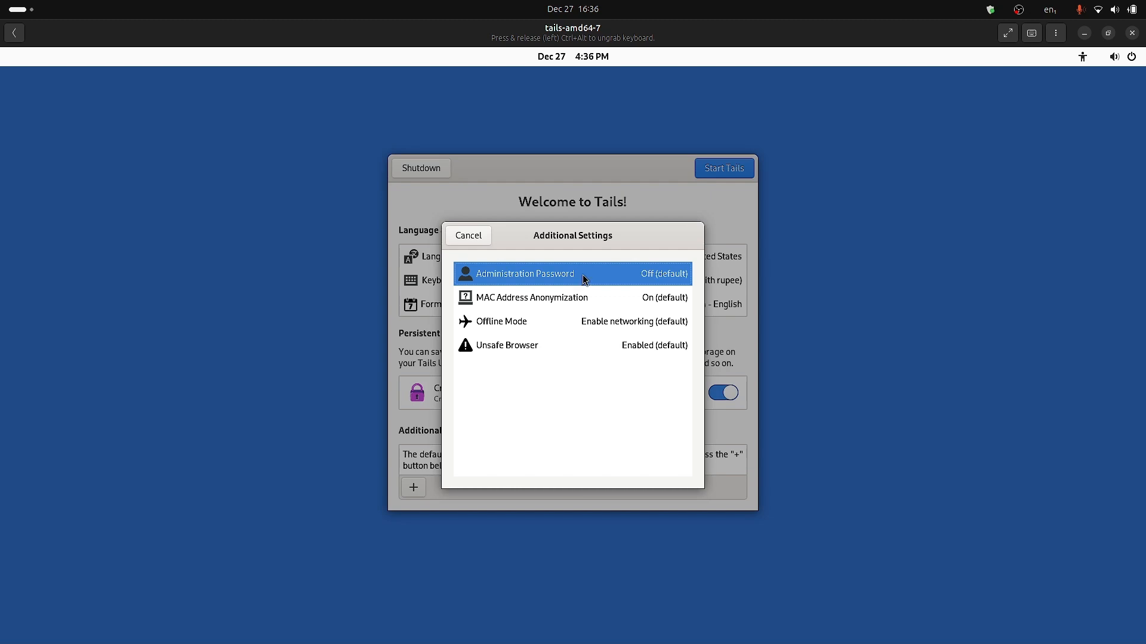
click(642, 280)
text(1234)
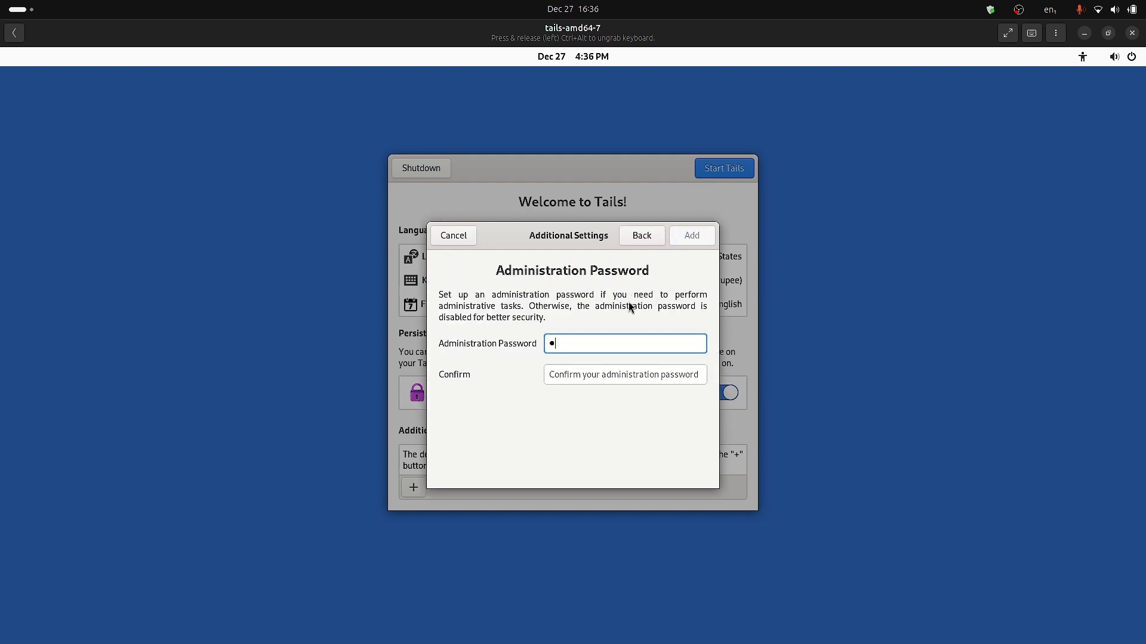
text(56)
click(606, 374)
text(123456)
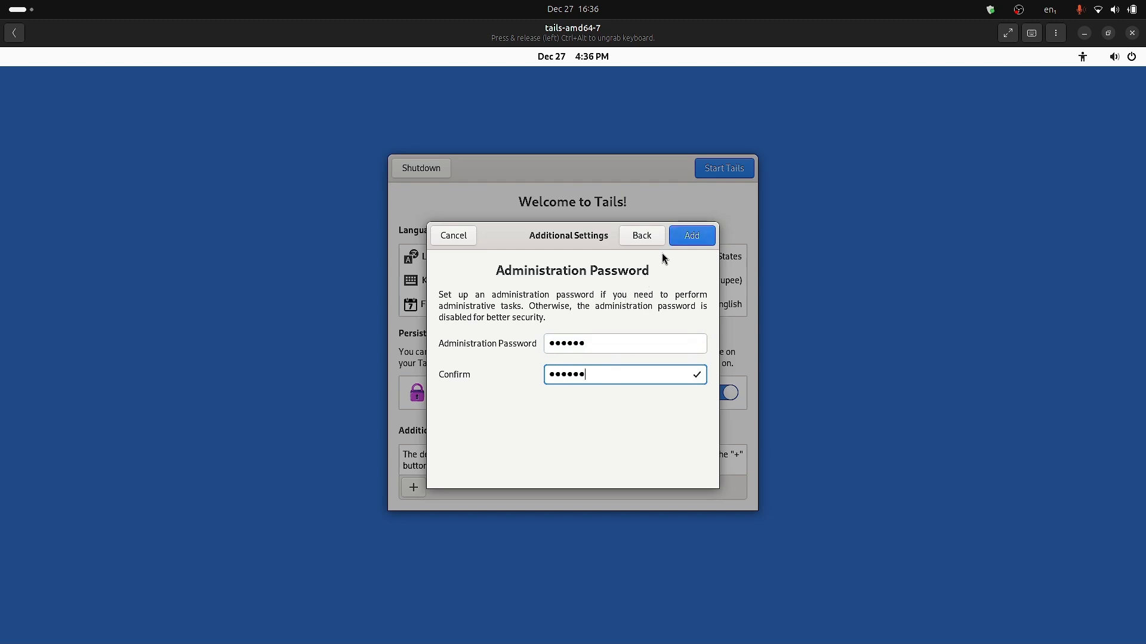
click(700, 236)
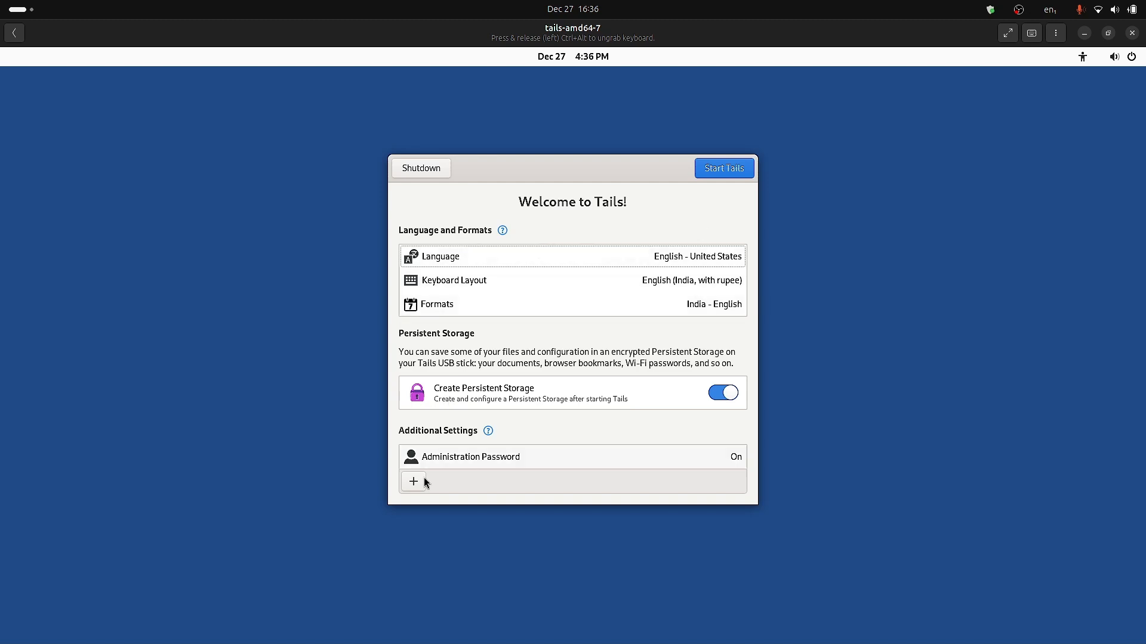
Add Offline Mode with Enable networking (default), then reopen the additional settings list.
click(418, 484)
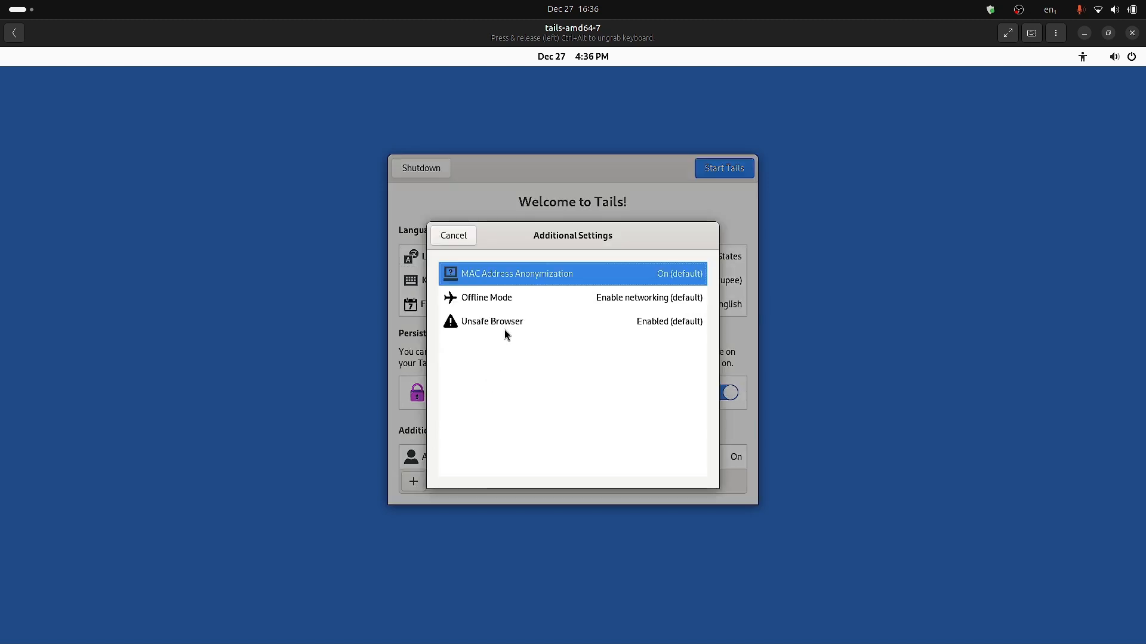
click(509, 300)
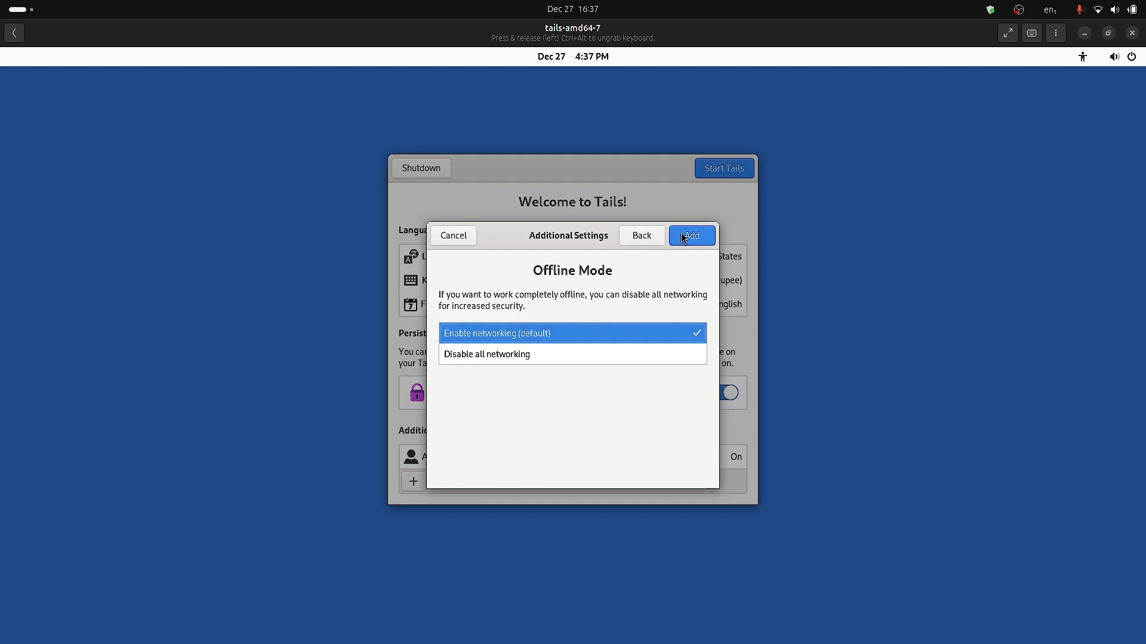
click(690, 236)
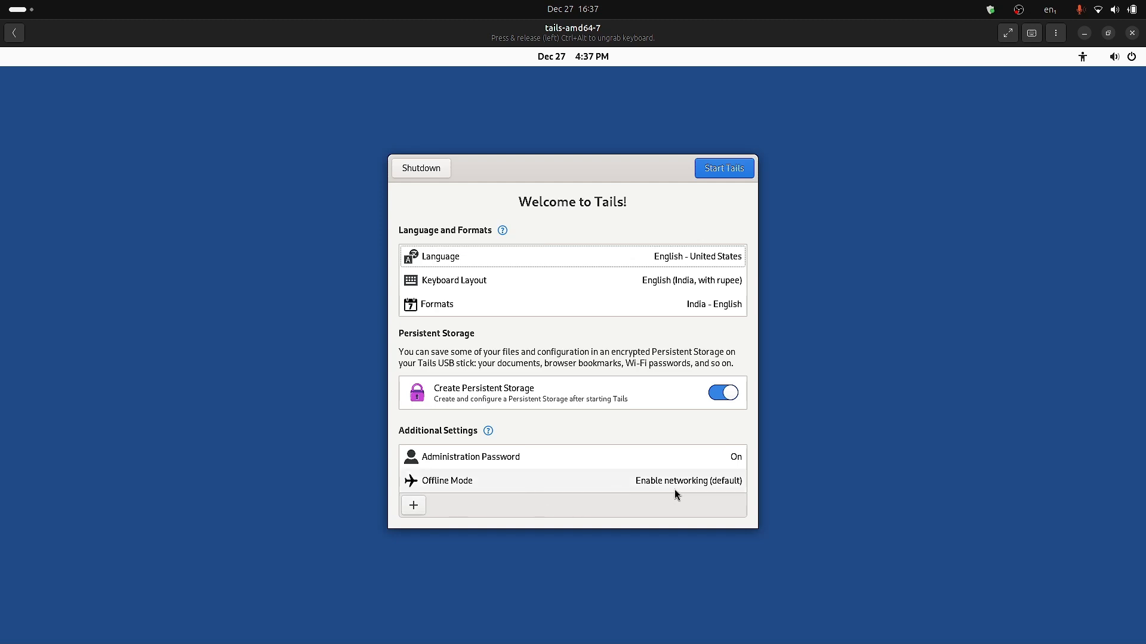
click(413, 505)
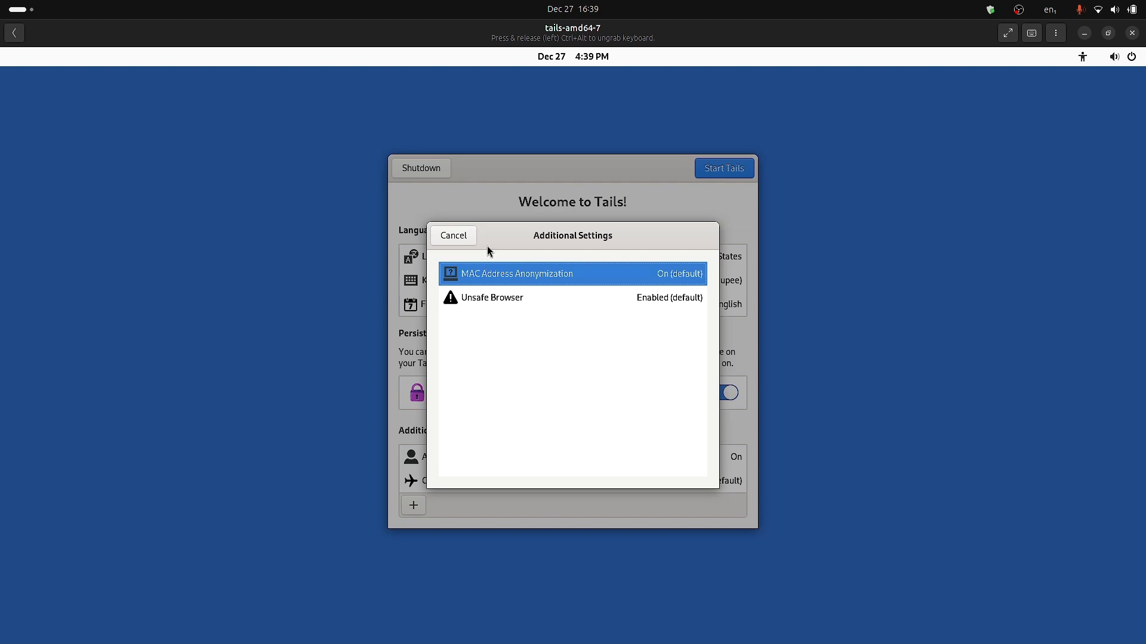
Cancel the additional settings list and briefly check the Administration Password details.
click(459, 236)
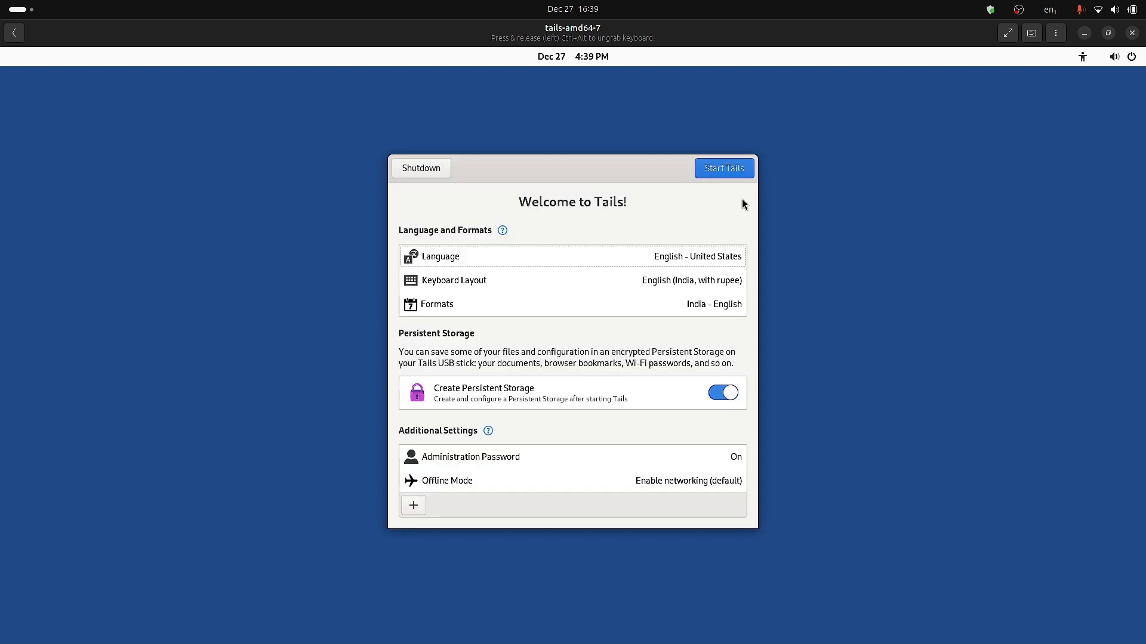
click(416, 508)
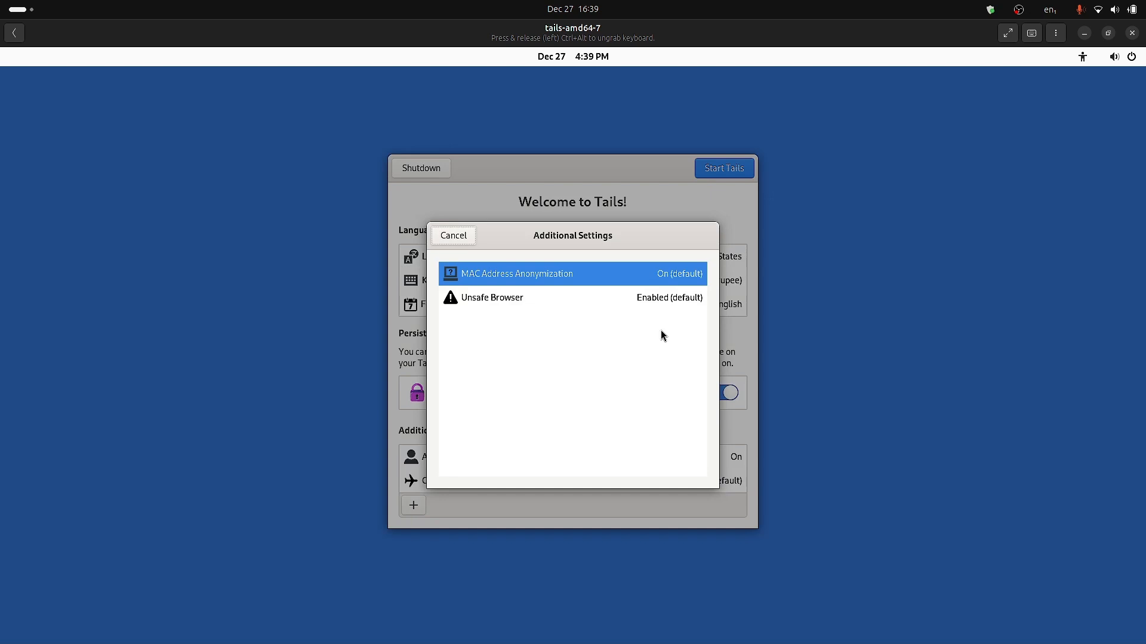
click(463, 235)
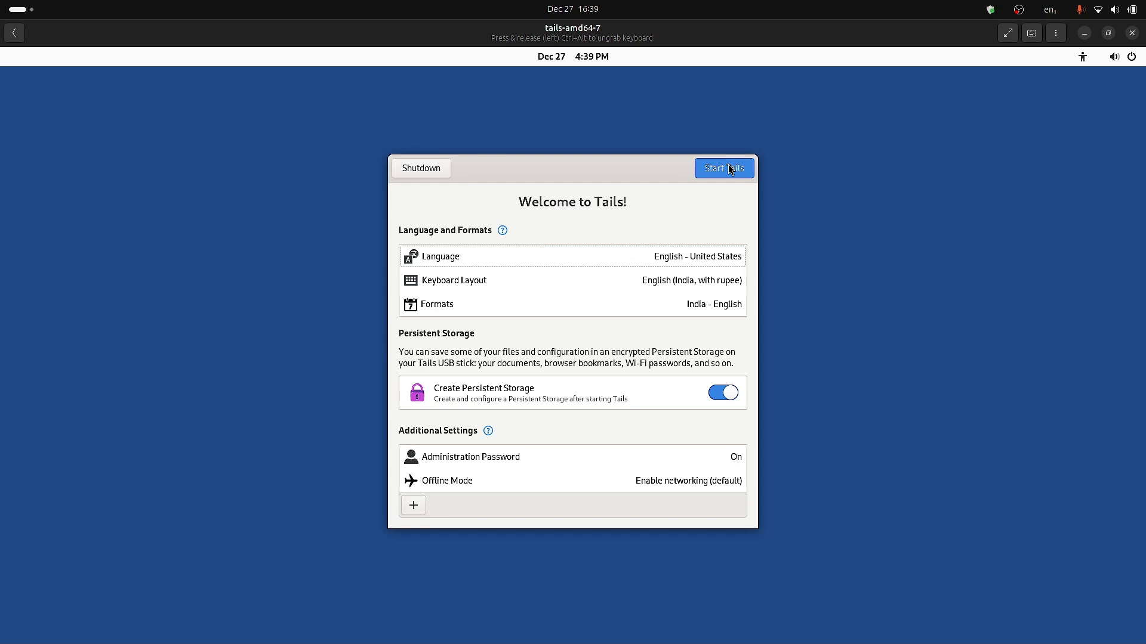
click(537, 455)
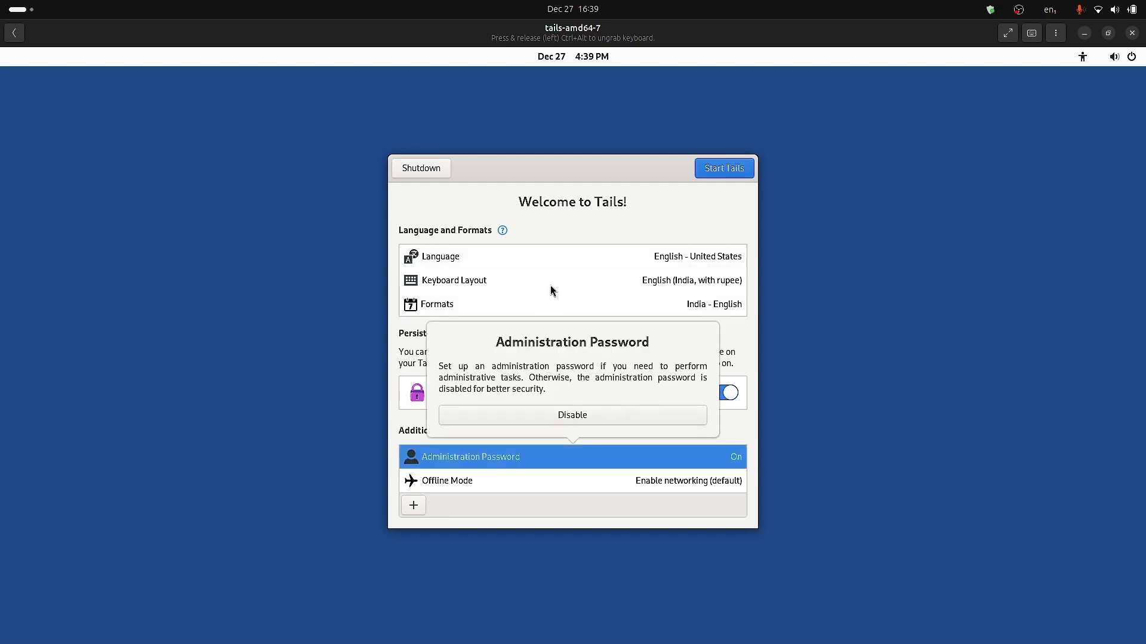
click(587, 218)
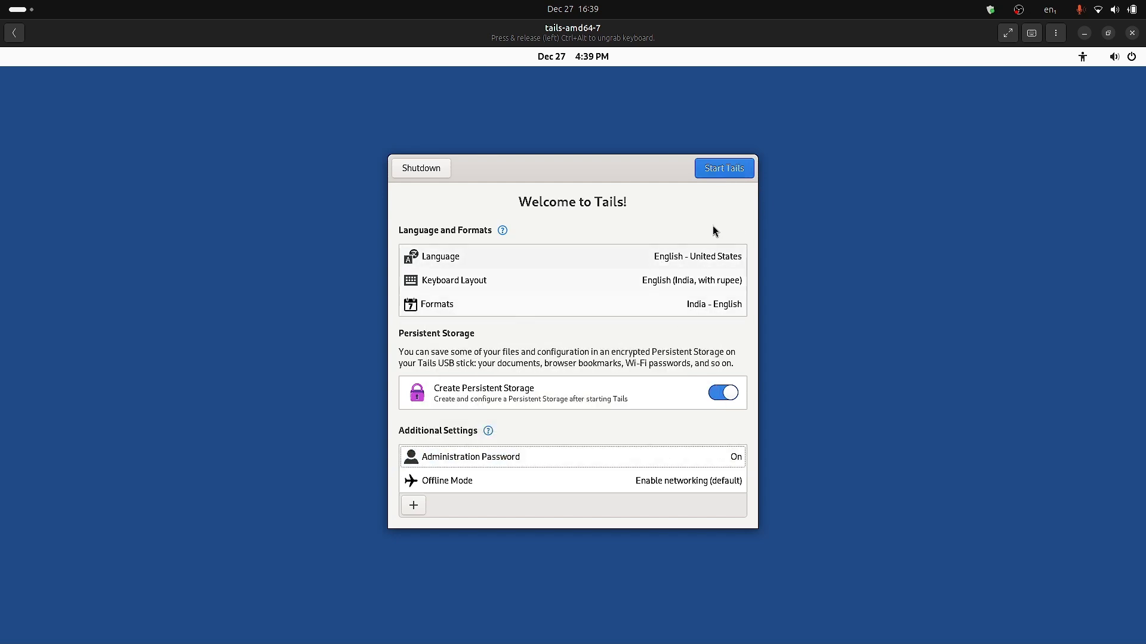
Start Tails with the configured settings and wait for the desktop to appear.
click(746, 172)
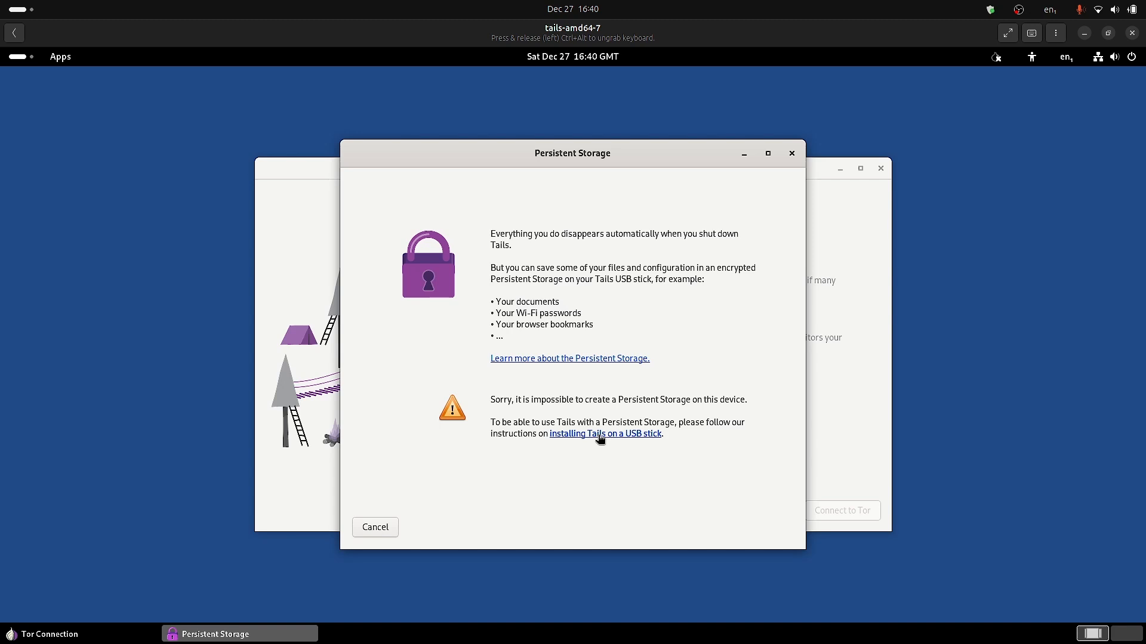
Dismiss the Persistent Storage notice and connect to Tor automatically.
drag(571, 151, 710, 165)
click(475, 531)
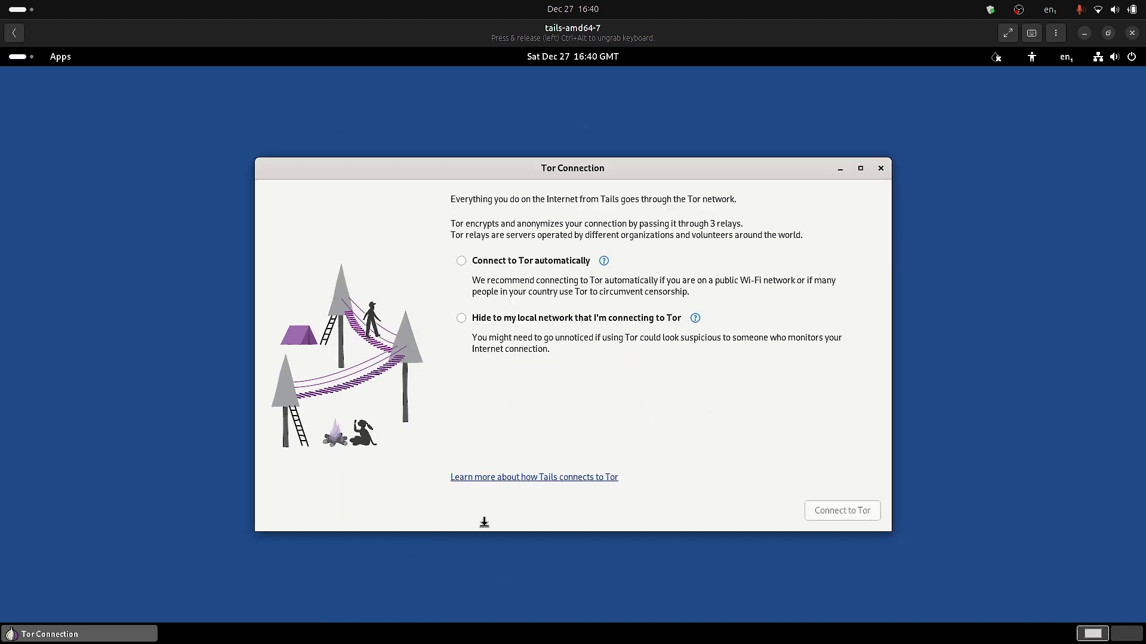
click(462, 262)
click(863, 517)
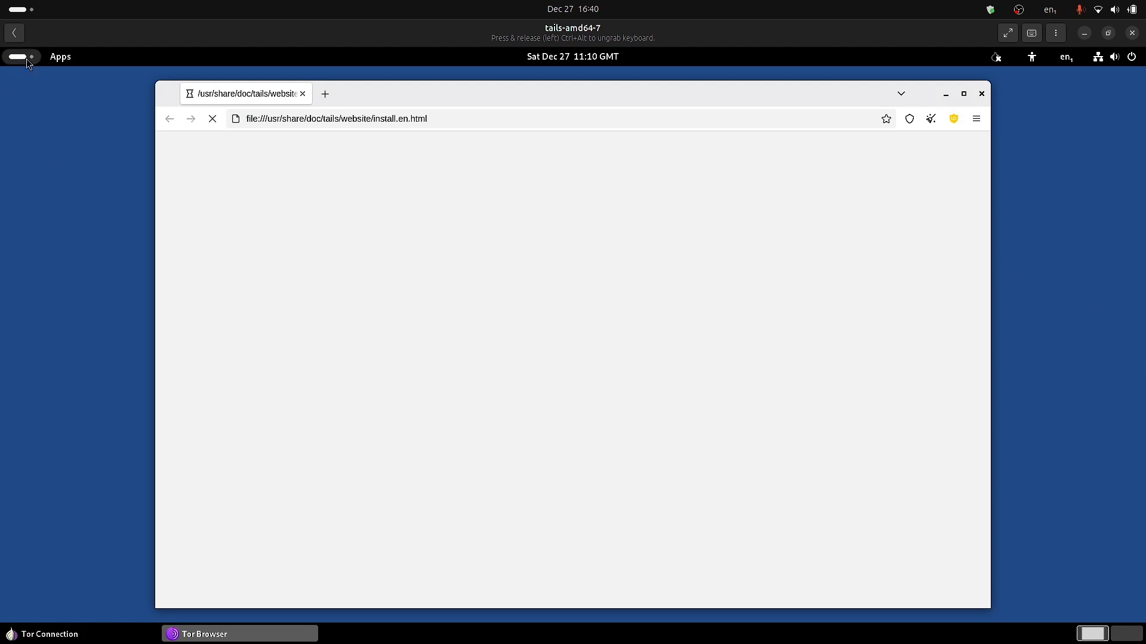
Check Tor Browser on the Install Tails page, then show the app grid.
click(6, 60)
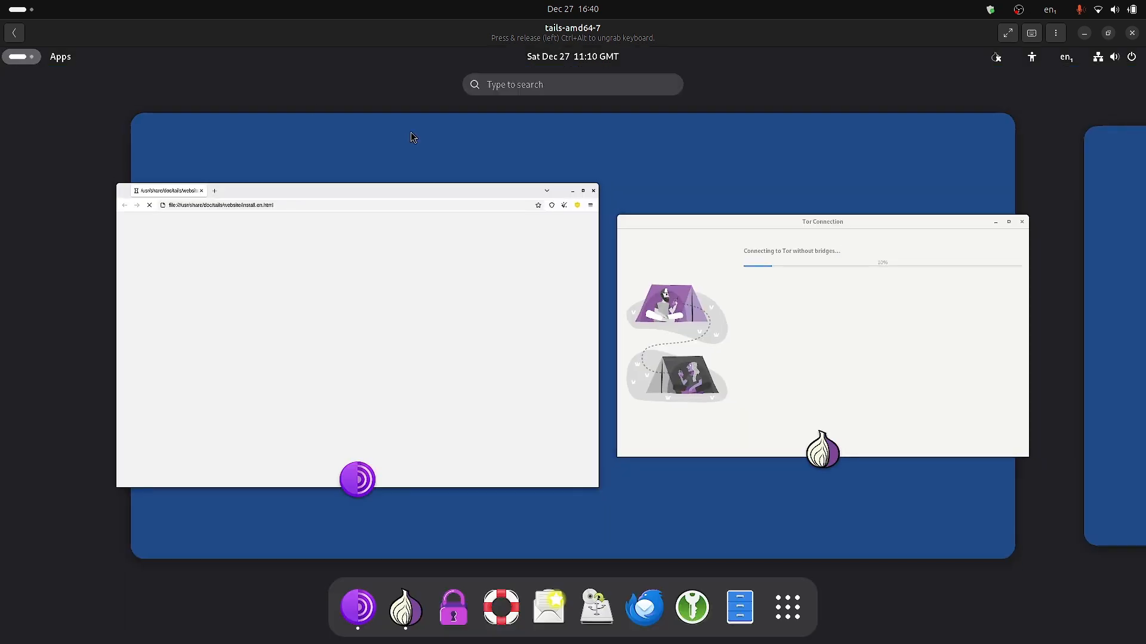
click(418, 347)
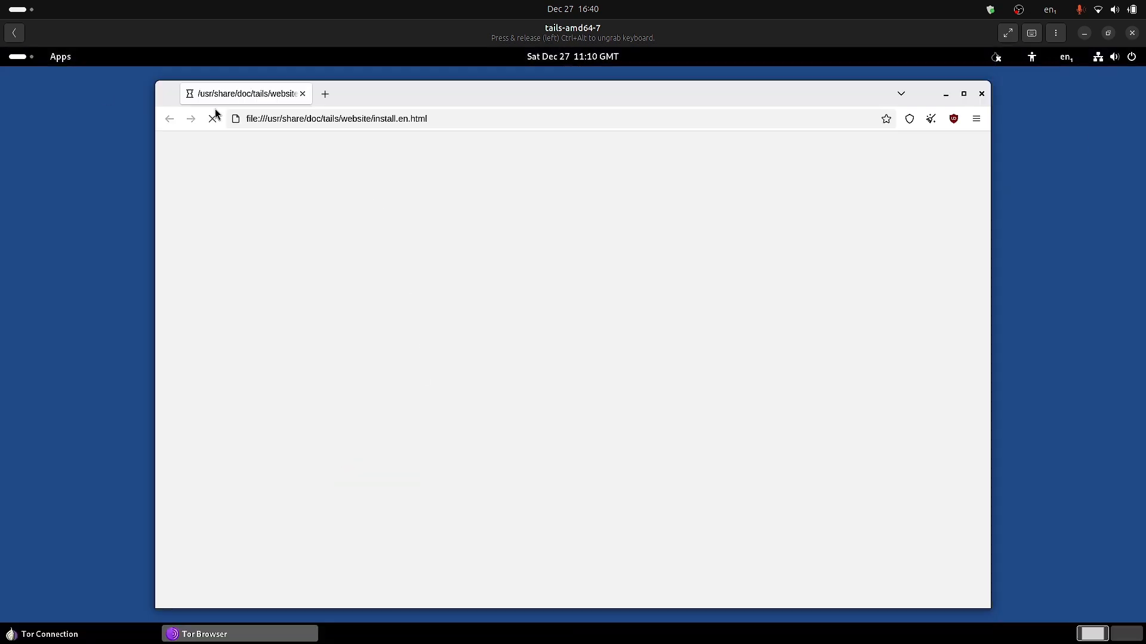
click(27, 59)
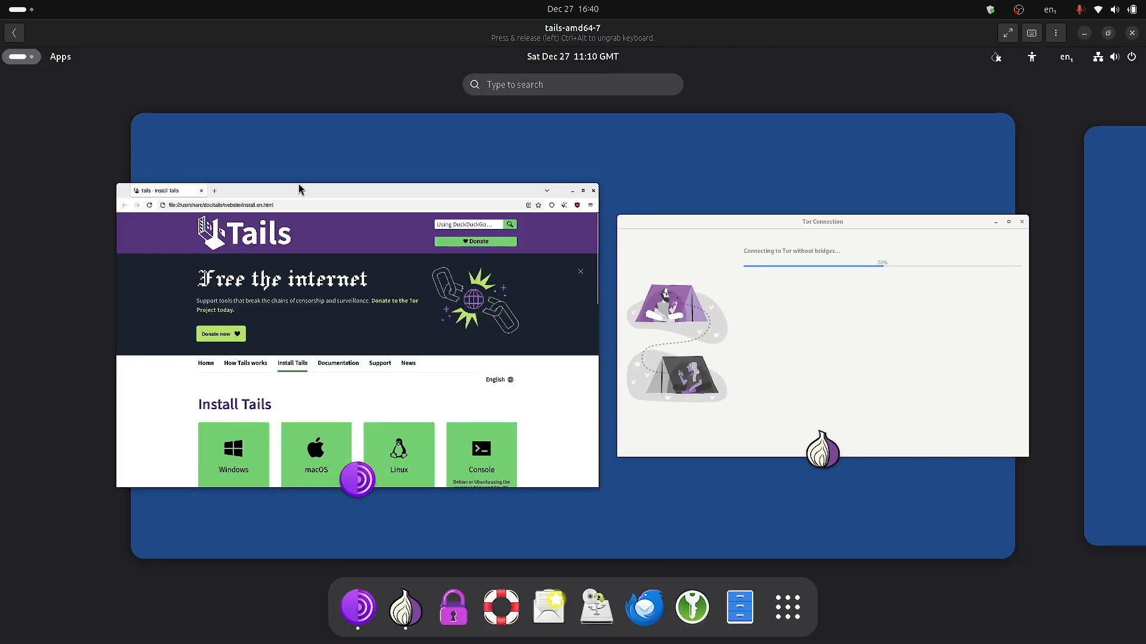
click(796, 607)
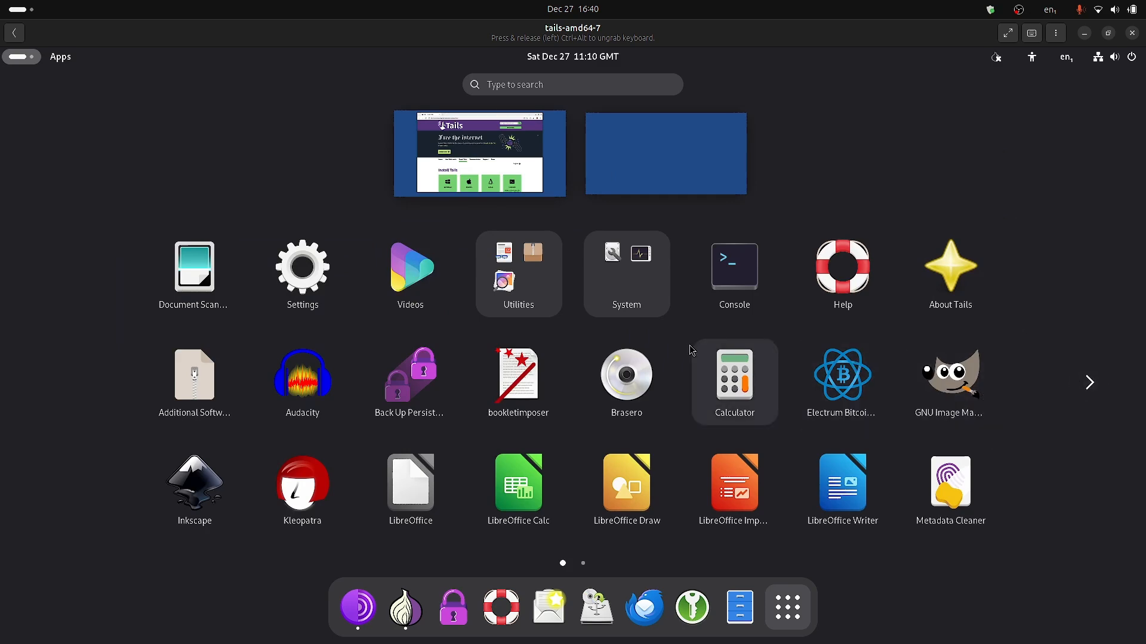
scroll(683, 353, down, 1)
Launch Synaptic with the administration password and show the individual files being downloaded.
click(734, 275)
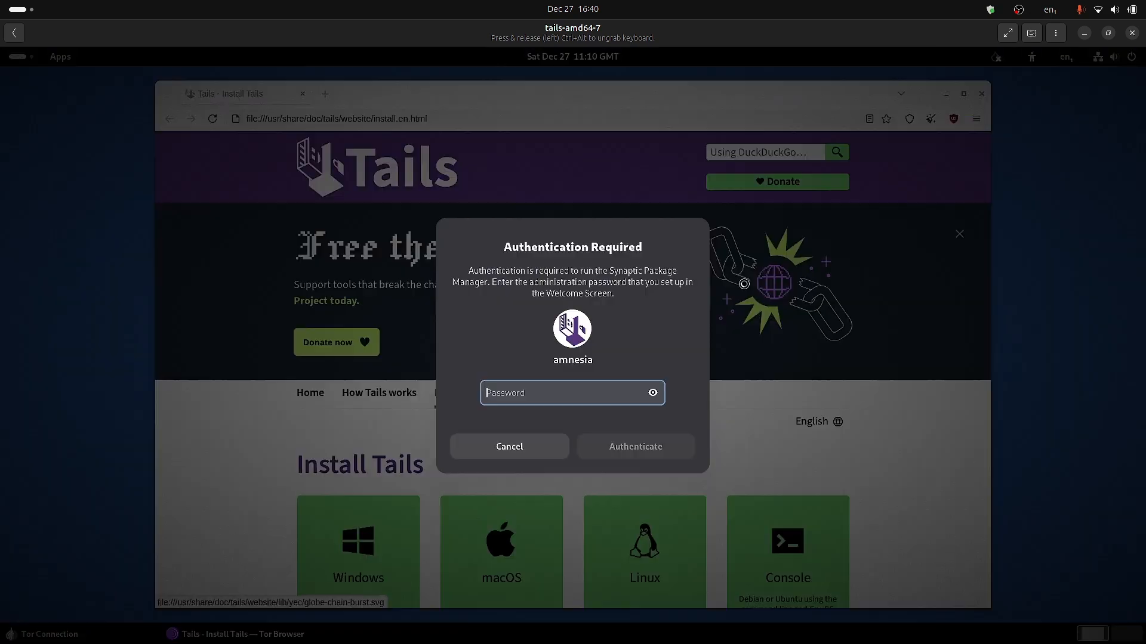
text(•)
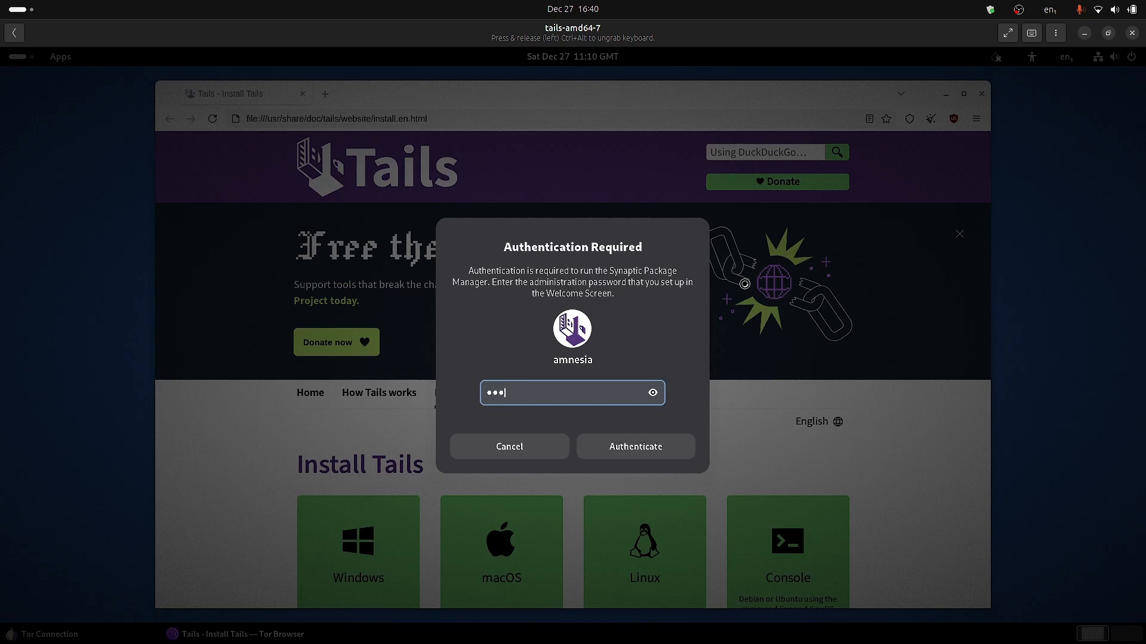
key(Return)
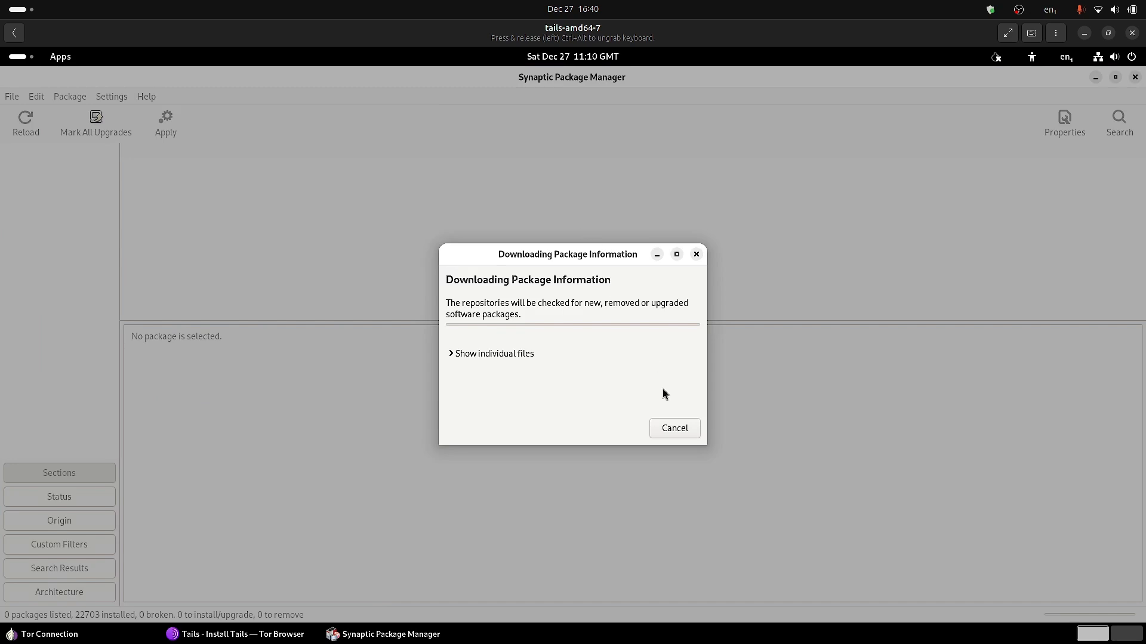
click(451, 354)
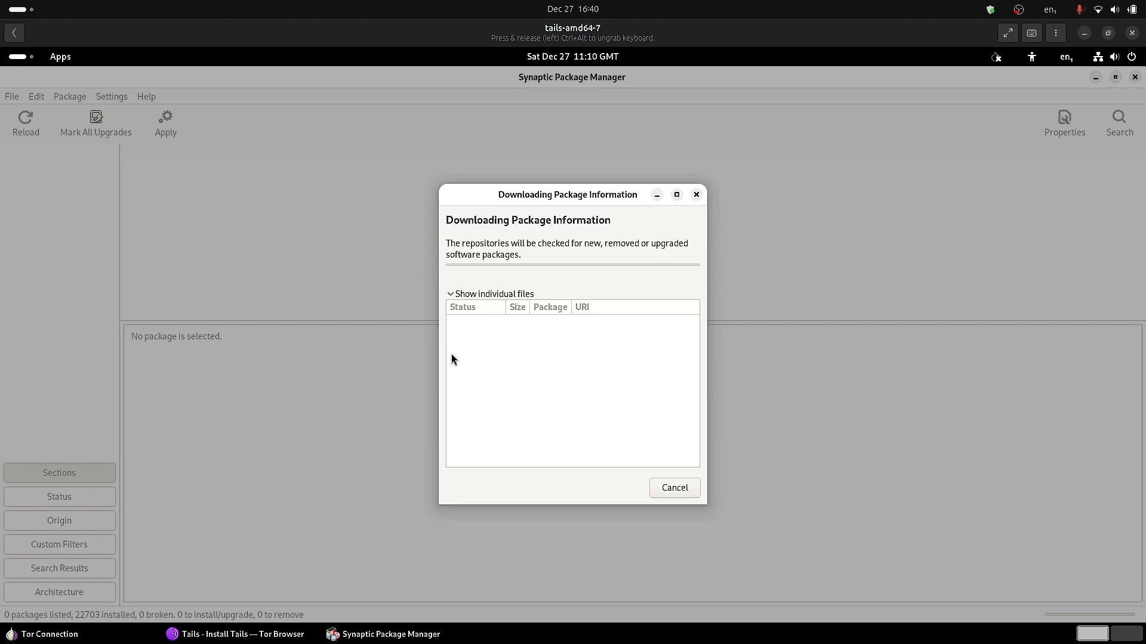
Minimize the Tor Connection window.
click(210, 635)
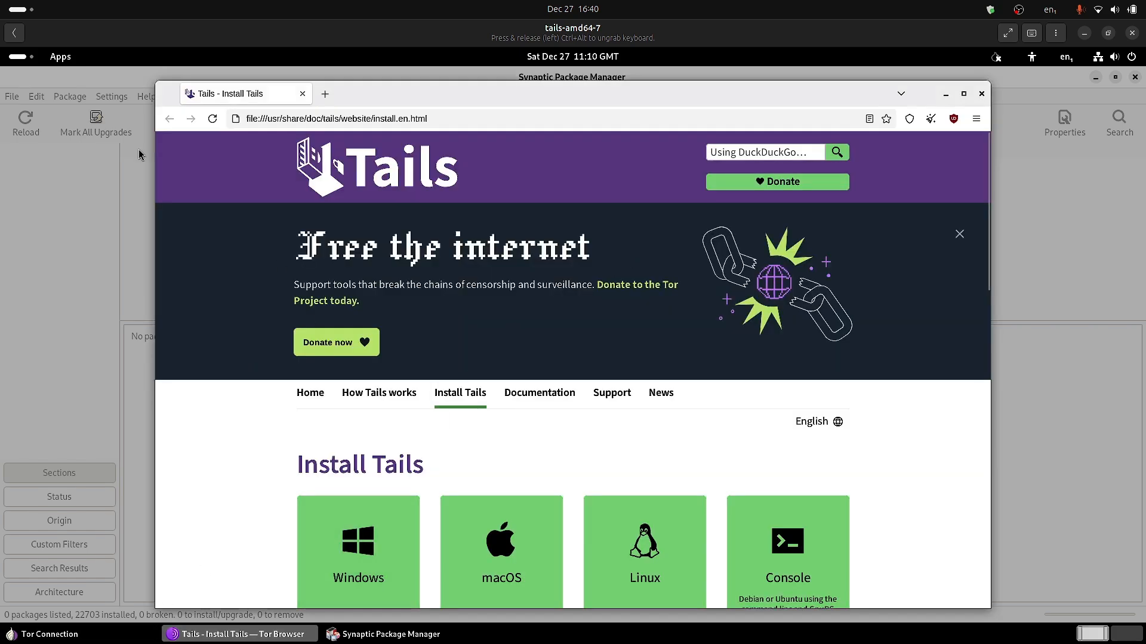
click(22, 57)
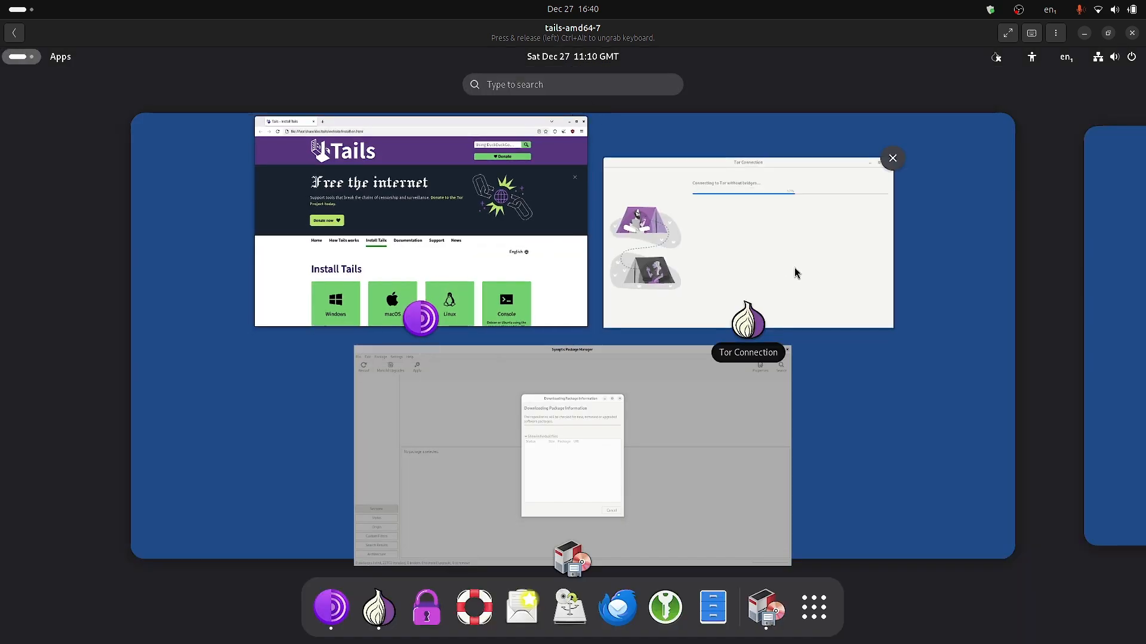
click(794, 273)
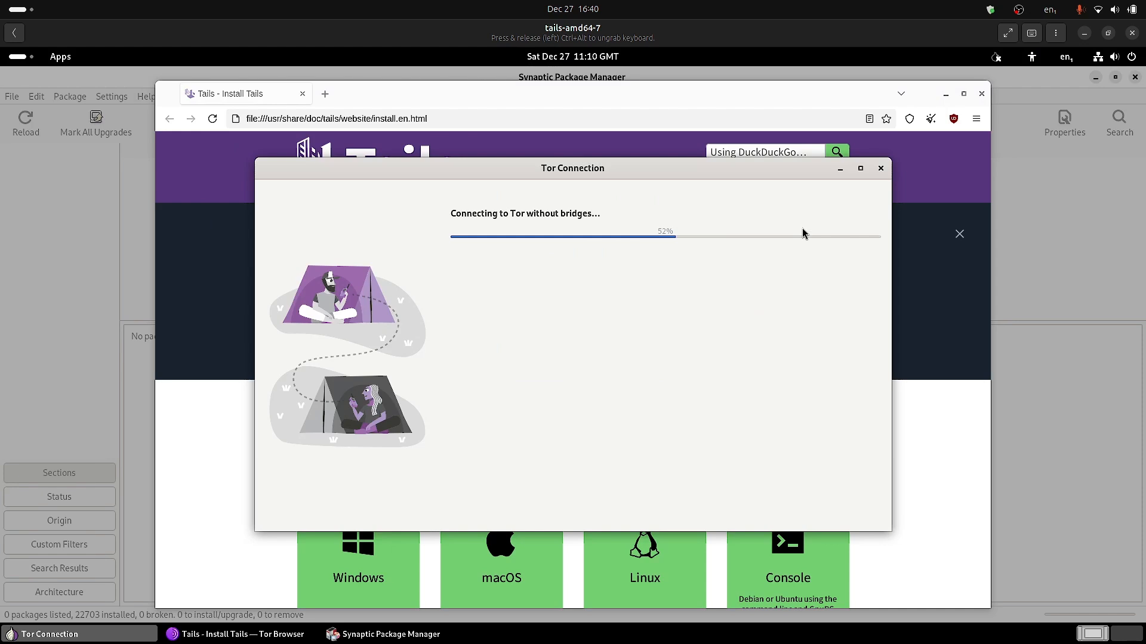
click(840, 168)
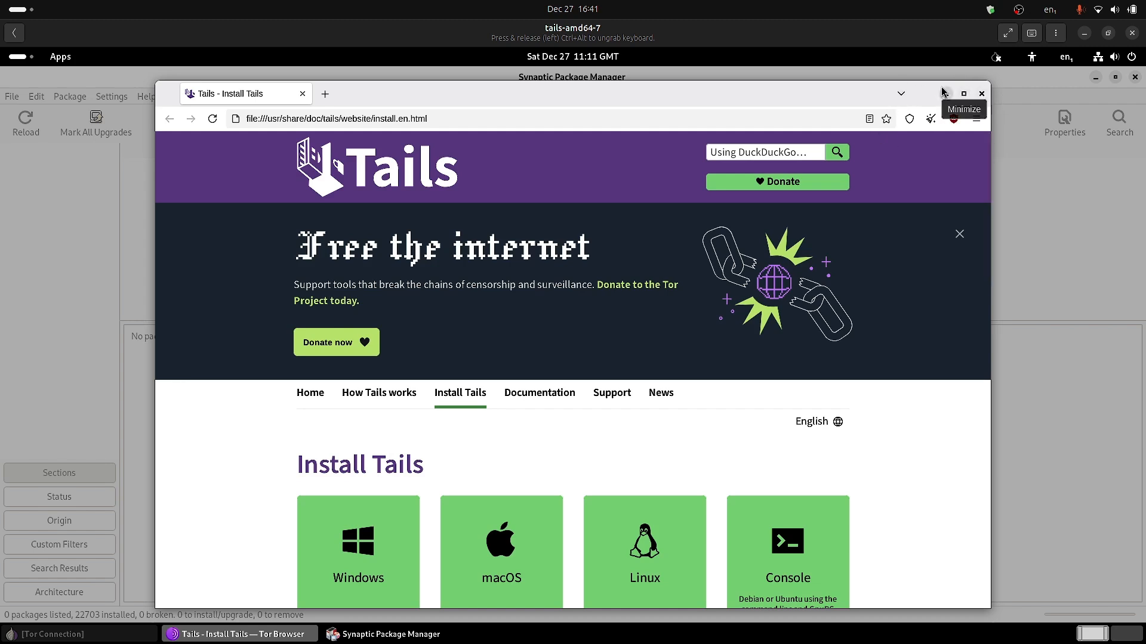
Scroll the Install Tails page, then minimize Tor Browser to reveal Synaptic.
scroll(611, 329, down, 10)
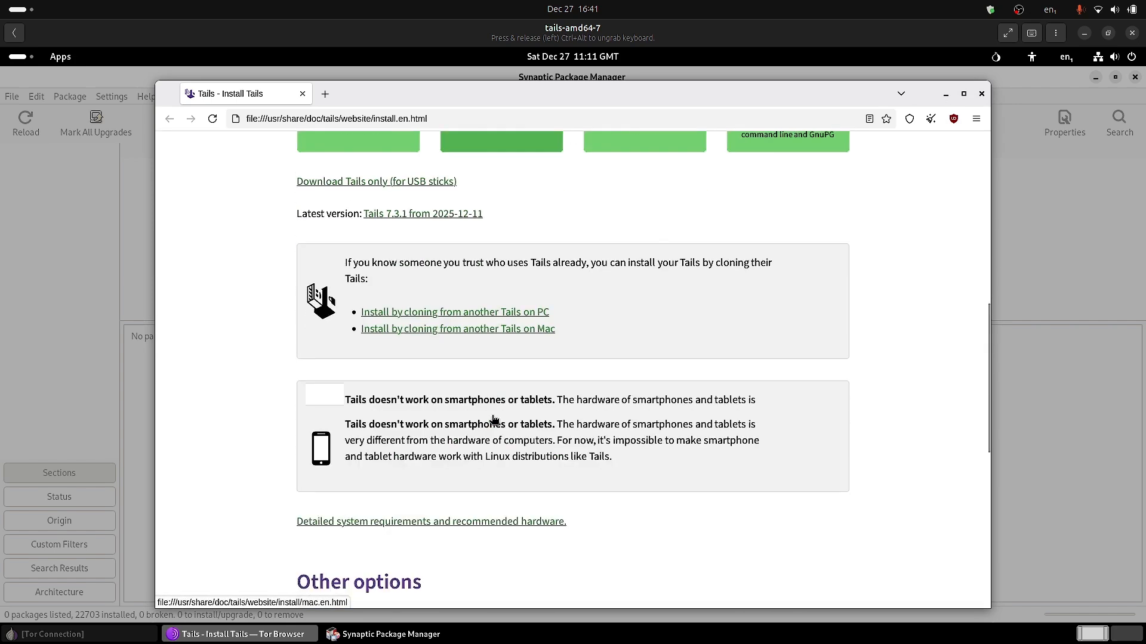
click(946, 94)
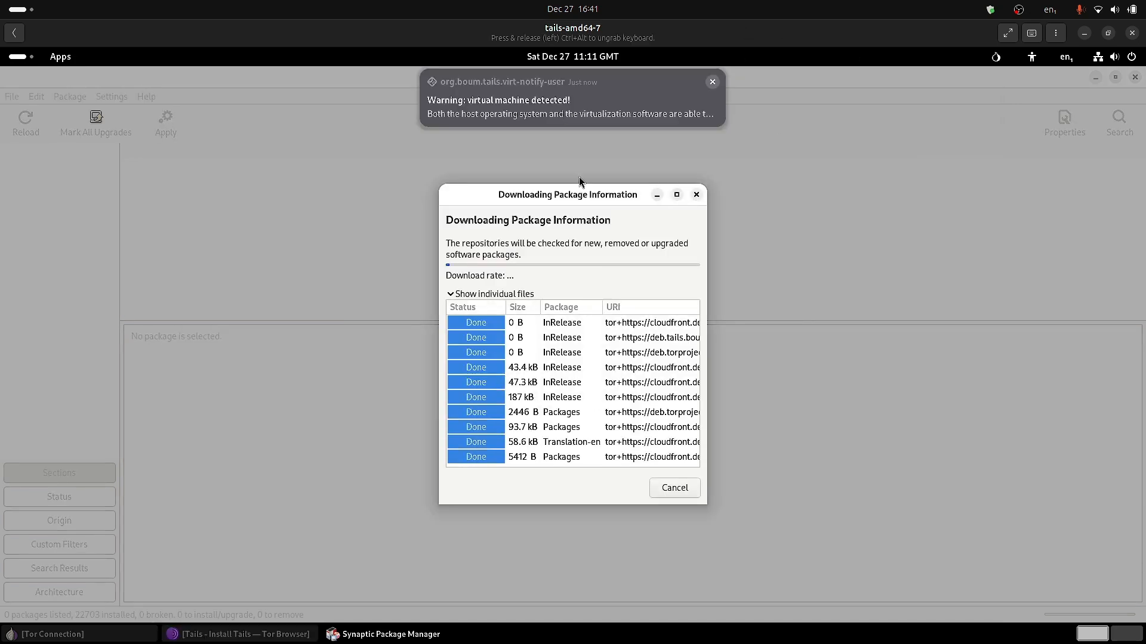
Dismiss the 'virtual machine detected' warning once Synaptic finishes, then show the overview.
mouse_move(524, 106)
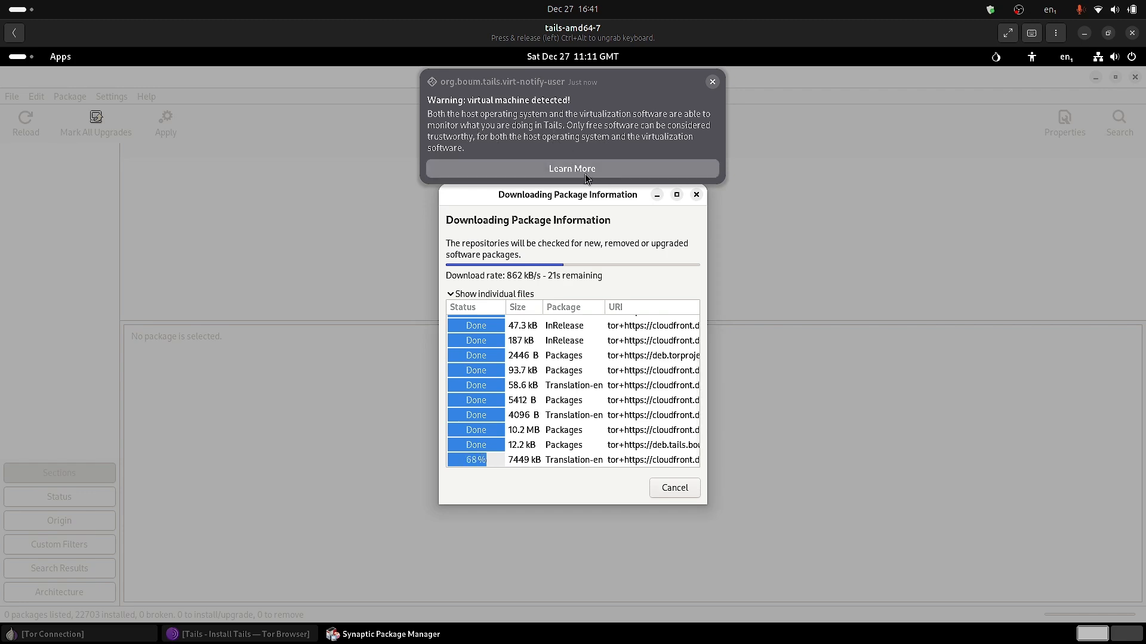
click(716, 82)
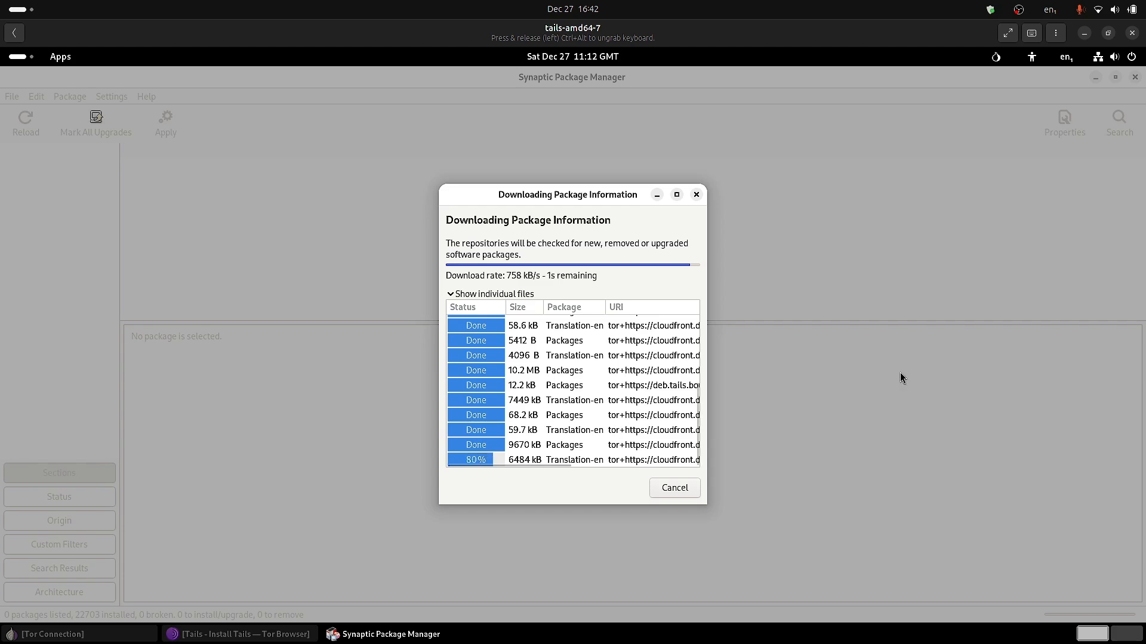
click(25, 59)
Return to the Synaptic Package Manager window from the applications overview.
click(814, 608)
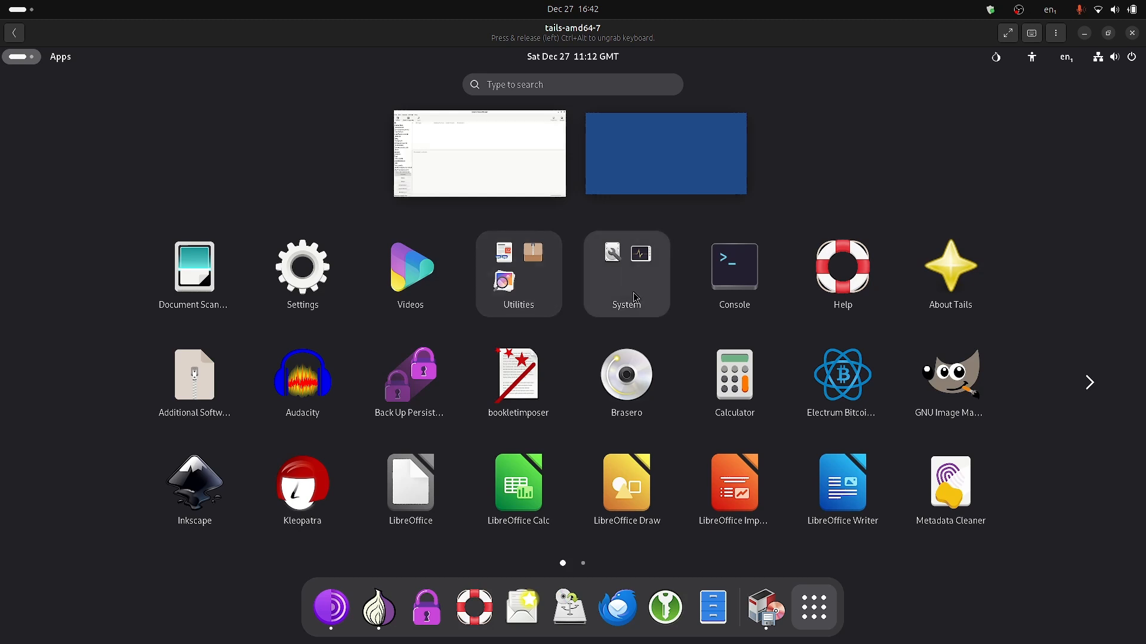
scroll(869, 320, down, 1)
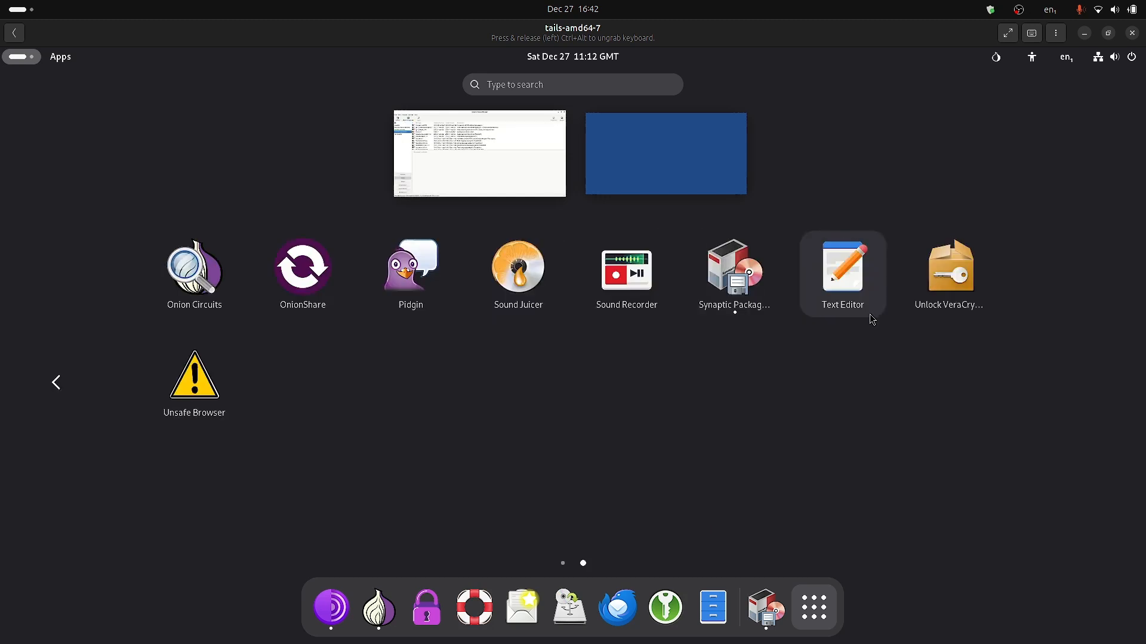
scroll(872, 320, up, 1)
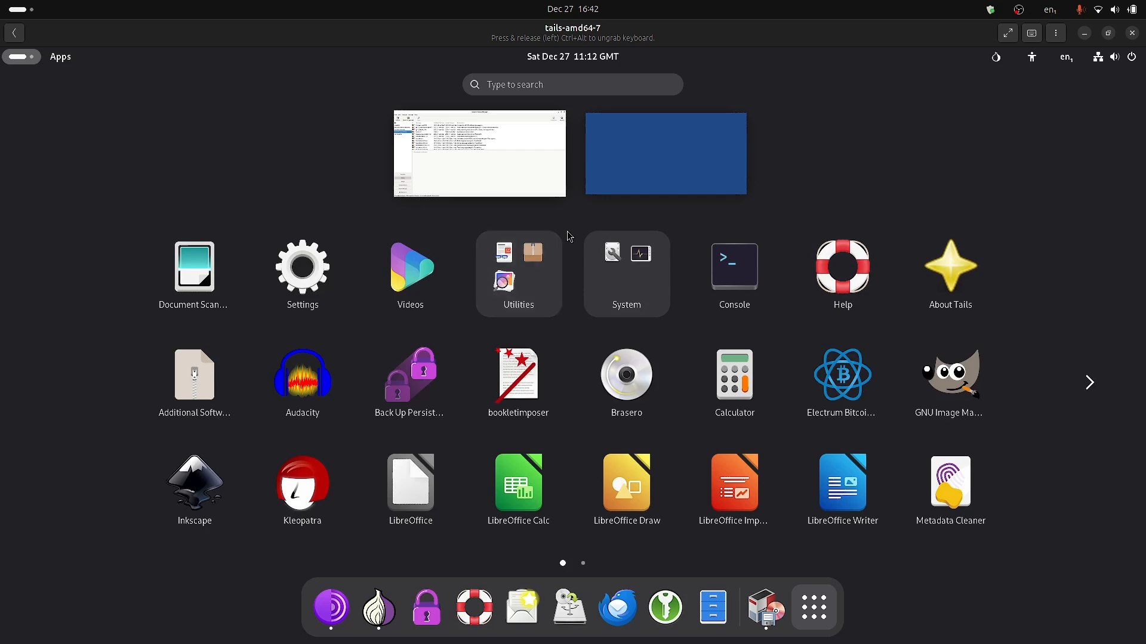
click(485, 172)
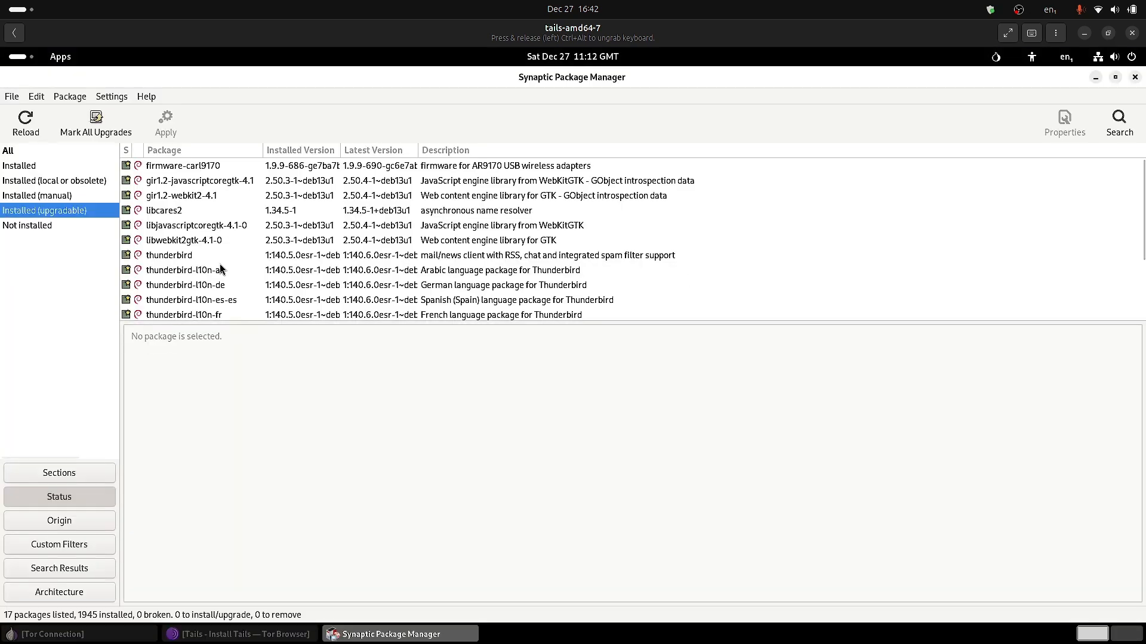
Step through the Installed, local/obsolete, manual and upgradable filters, ending on Not installed.
click(16, 167)
scroll(370, 212, down, 15)
scroll(370, 209, down, 15)
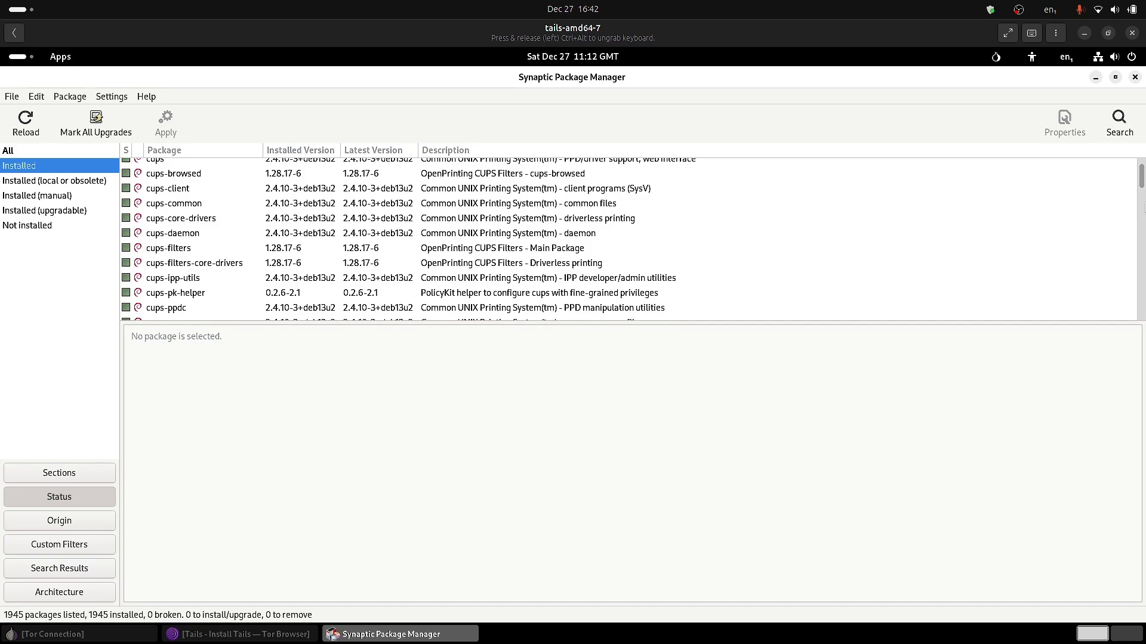
drag(1138, 179, 1142, 318)
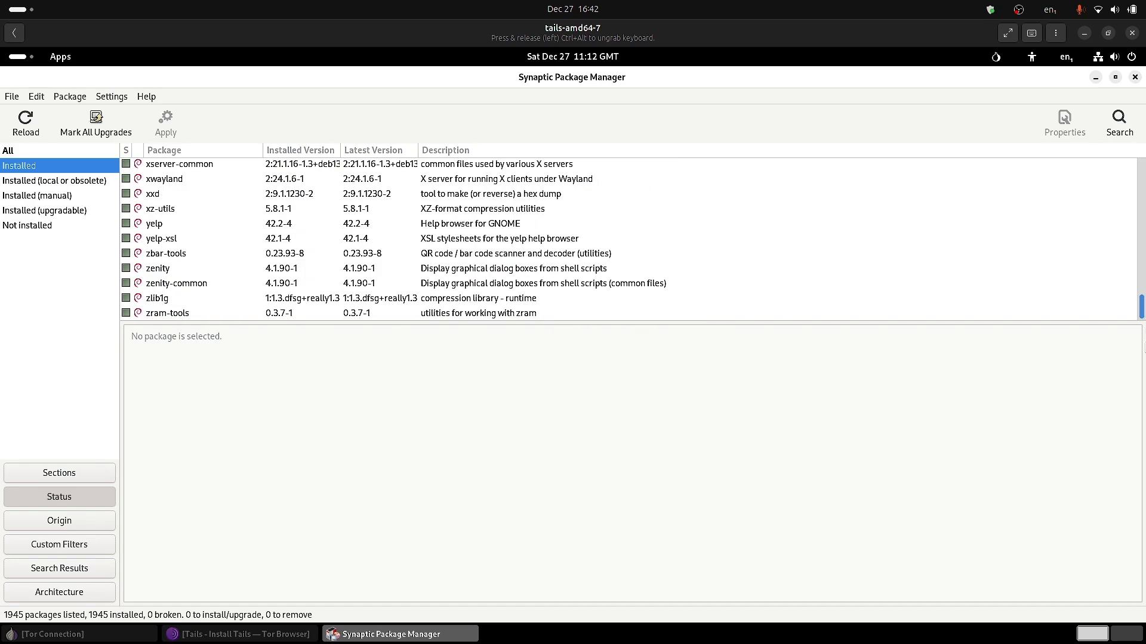
click(25, 183)
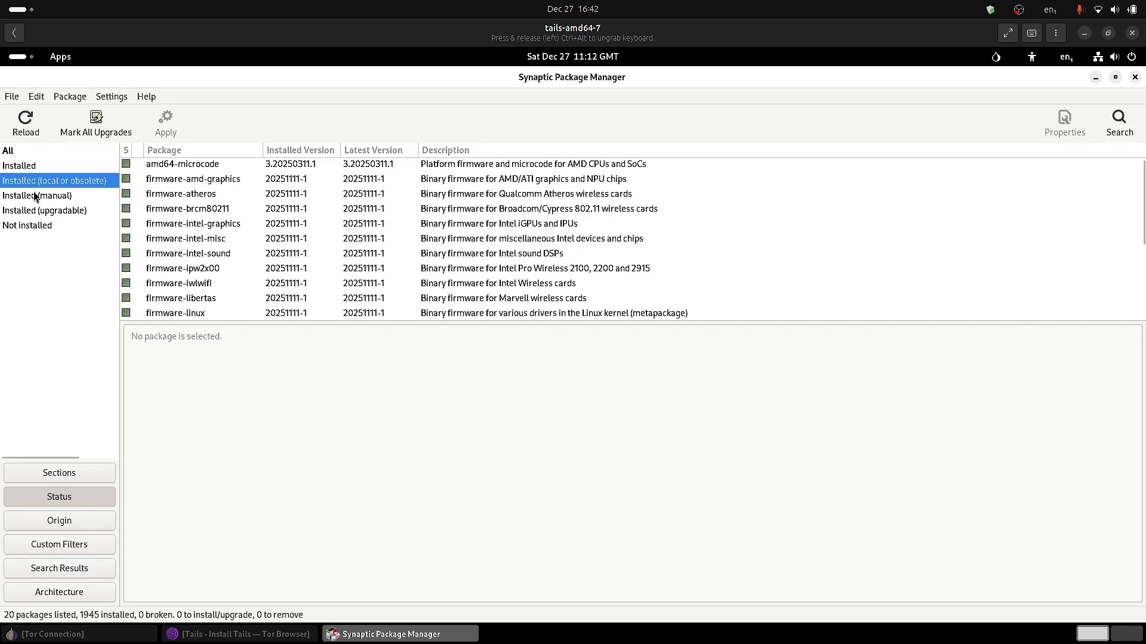
click(47, 198)
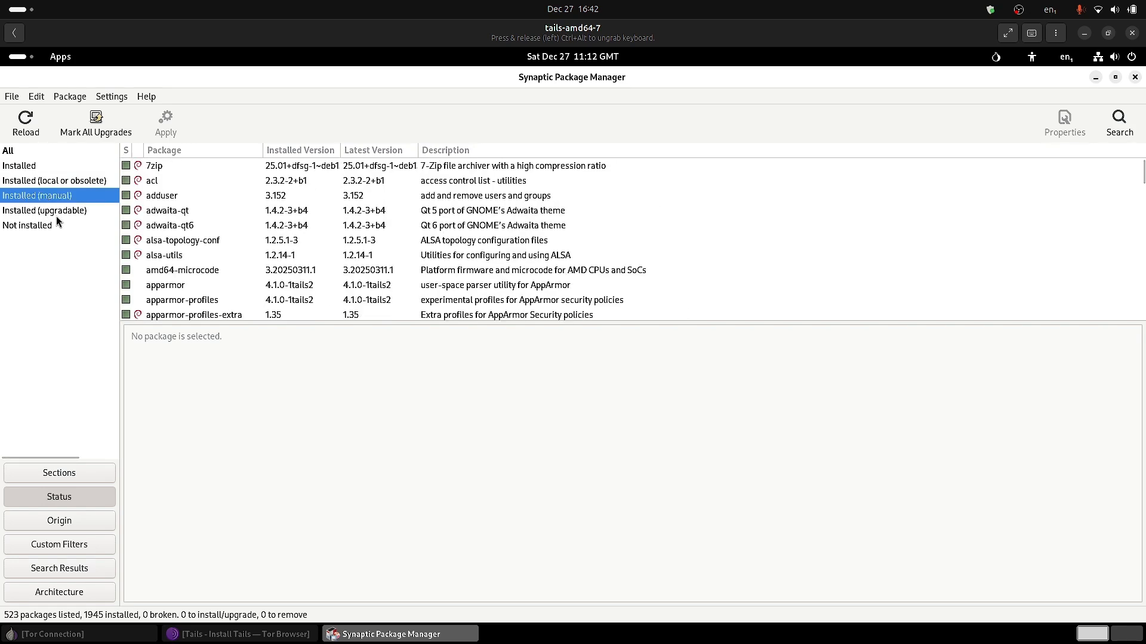
click(58, 211)
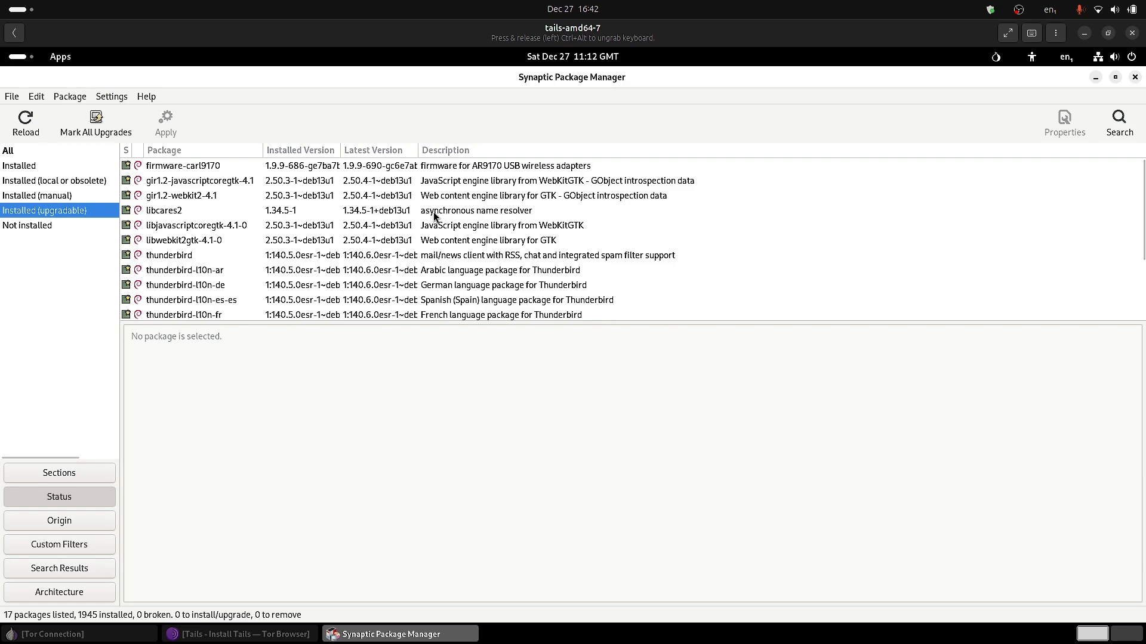
scroll(433, 213, down, 3)
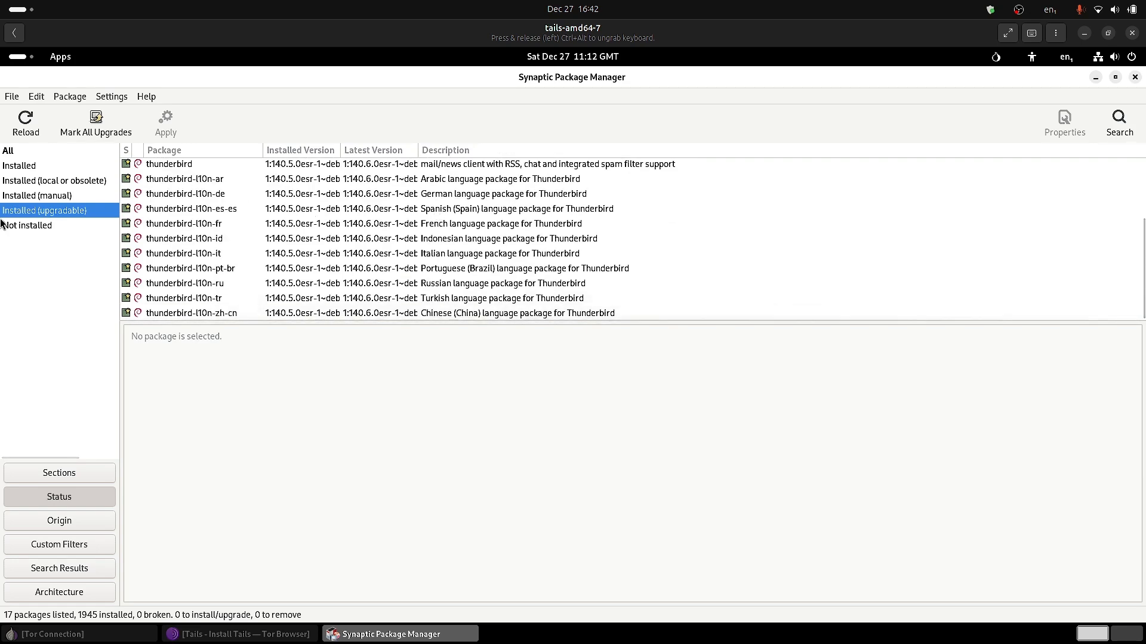
click(27, 226)
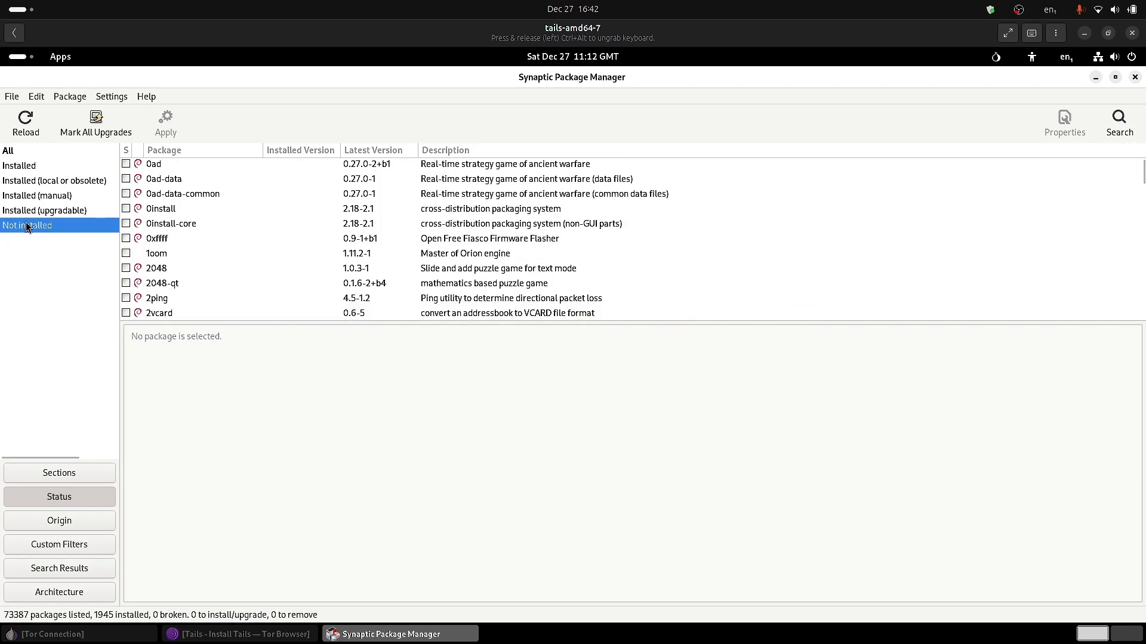
Mark all available upgrades in Synaptic and accept the additional required changes.
click(89, 124)
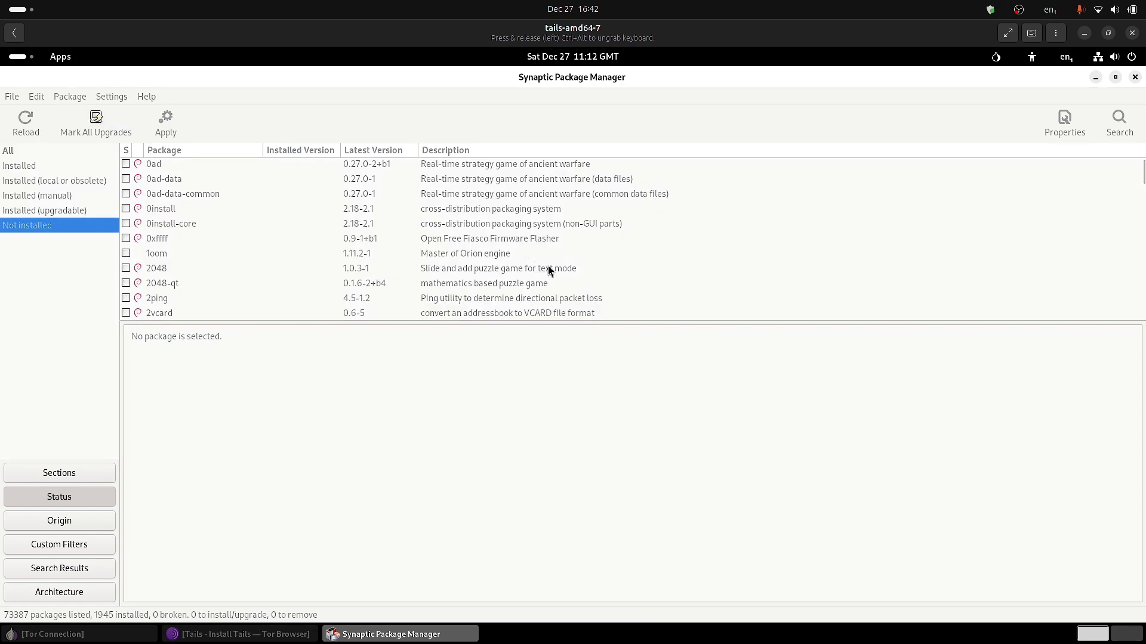
scroll(618, 337, down, 3)
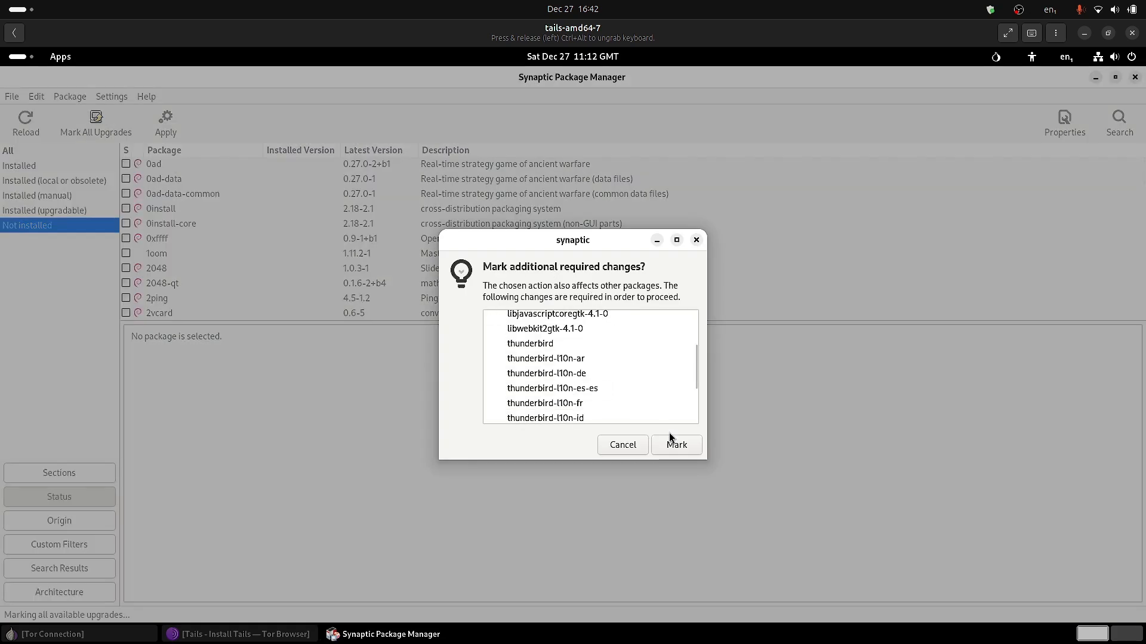
click(677, 446)
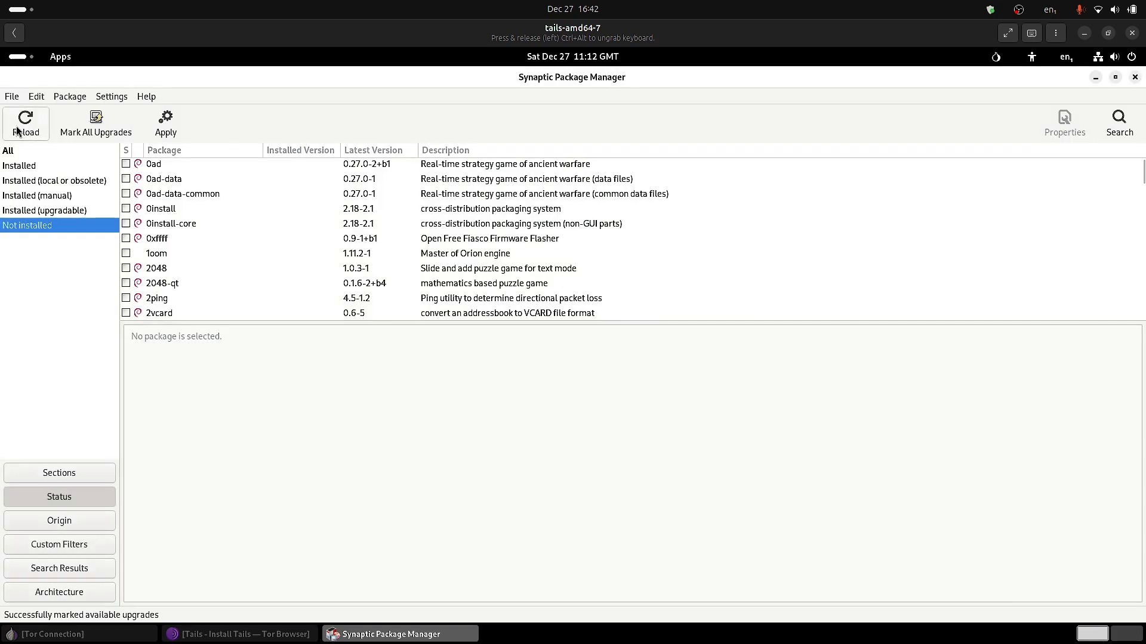
View and close Synaptic Package Manager's About information.
click(37, 97)
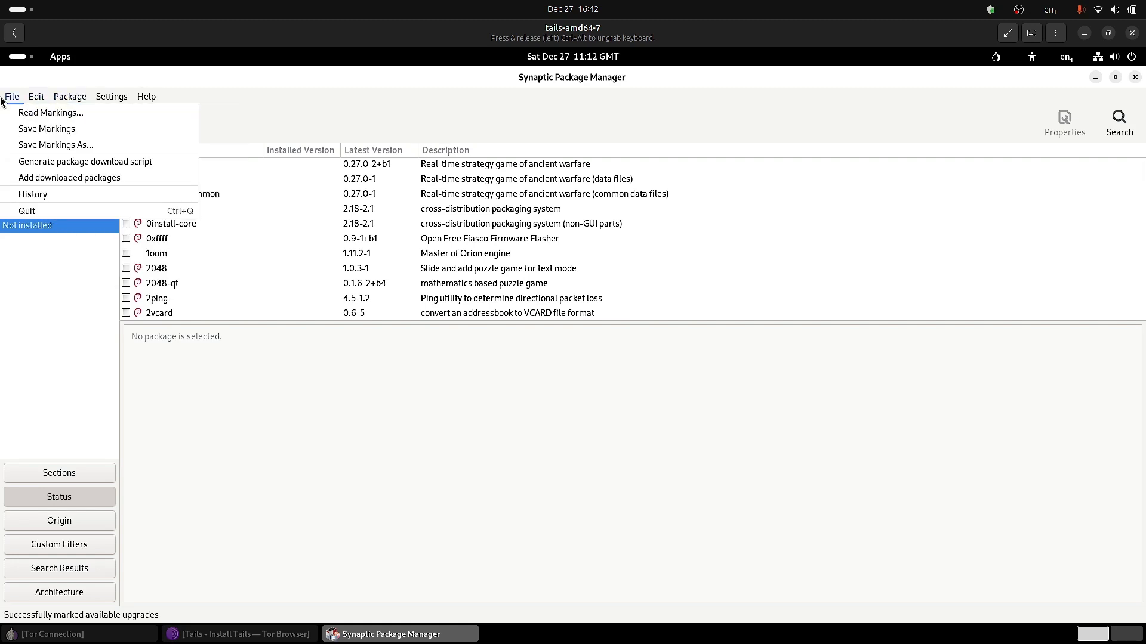
mouse_move(143, 100)
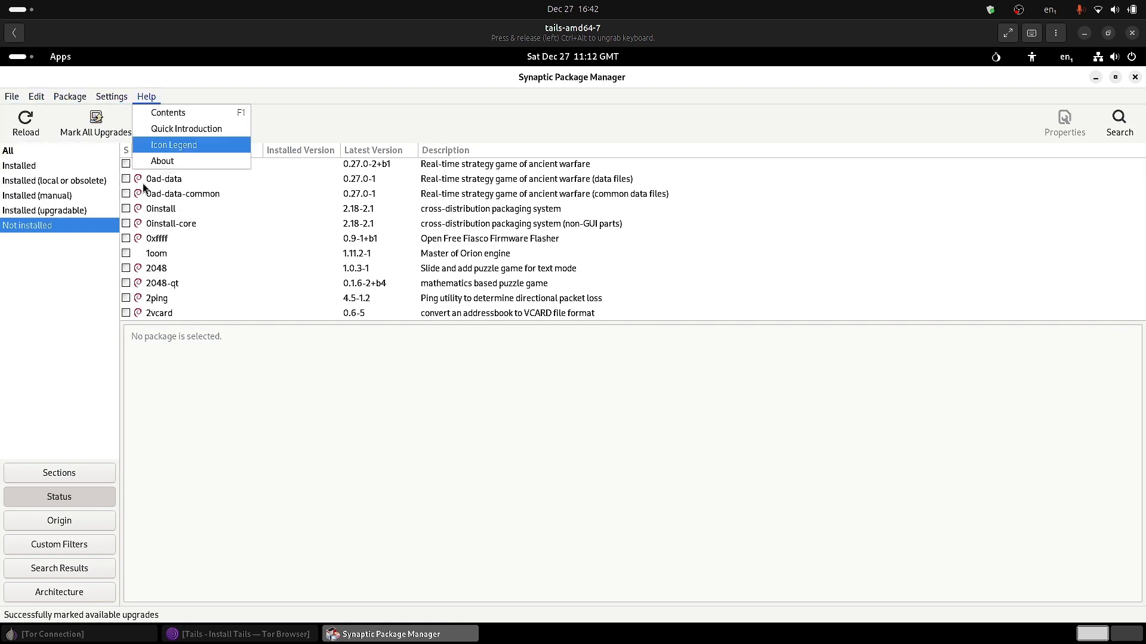
click(156, 162)
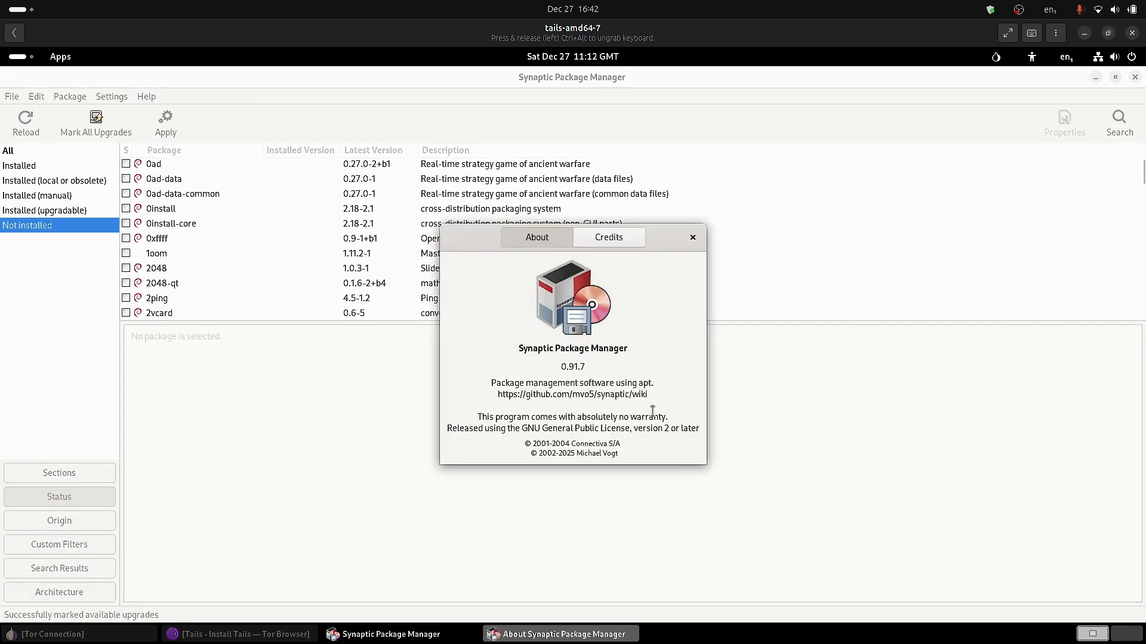
click(692, 238)
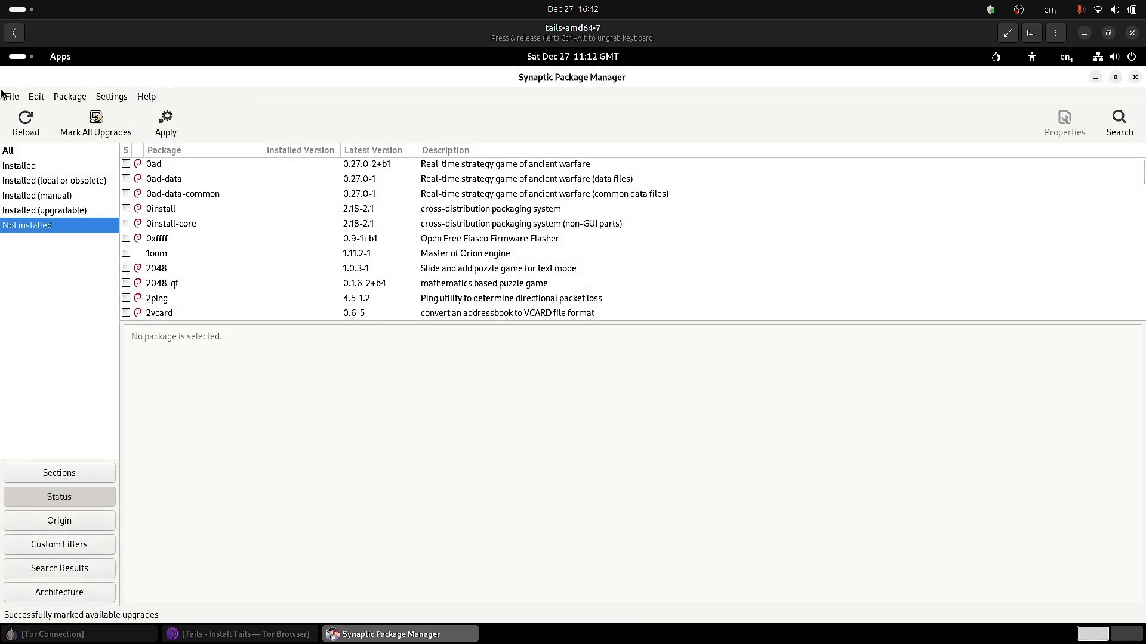
Dismiss the File menu and open Synaptic's Settings menu.
click(6, 99)
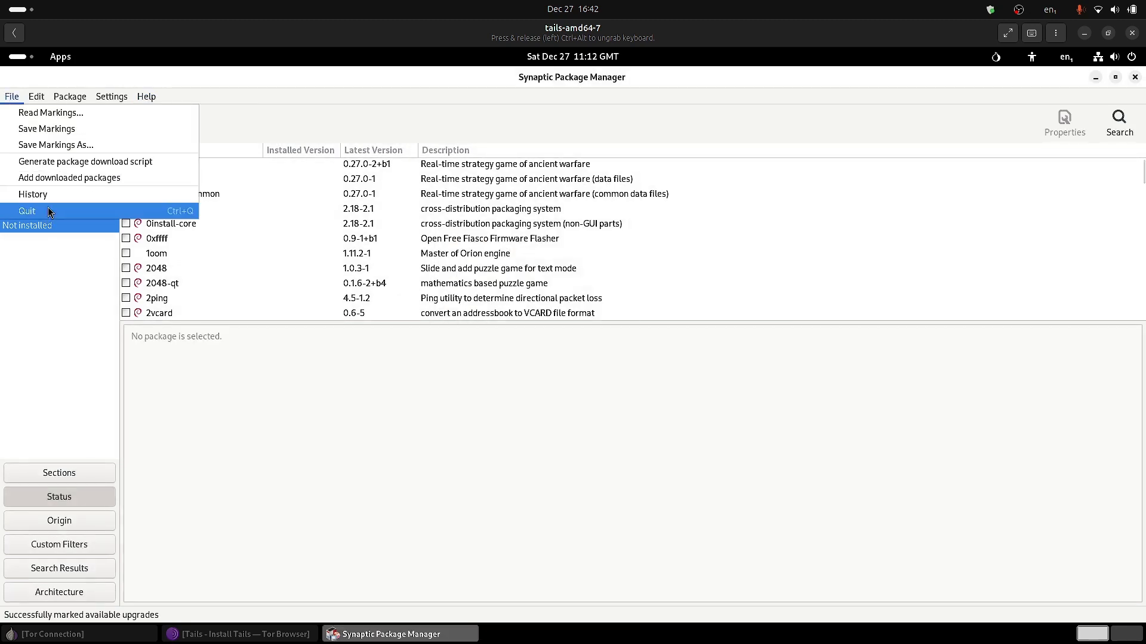
click(230, 114)
click(97, 98)
click(134, 129)
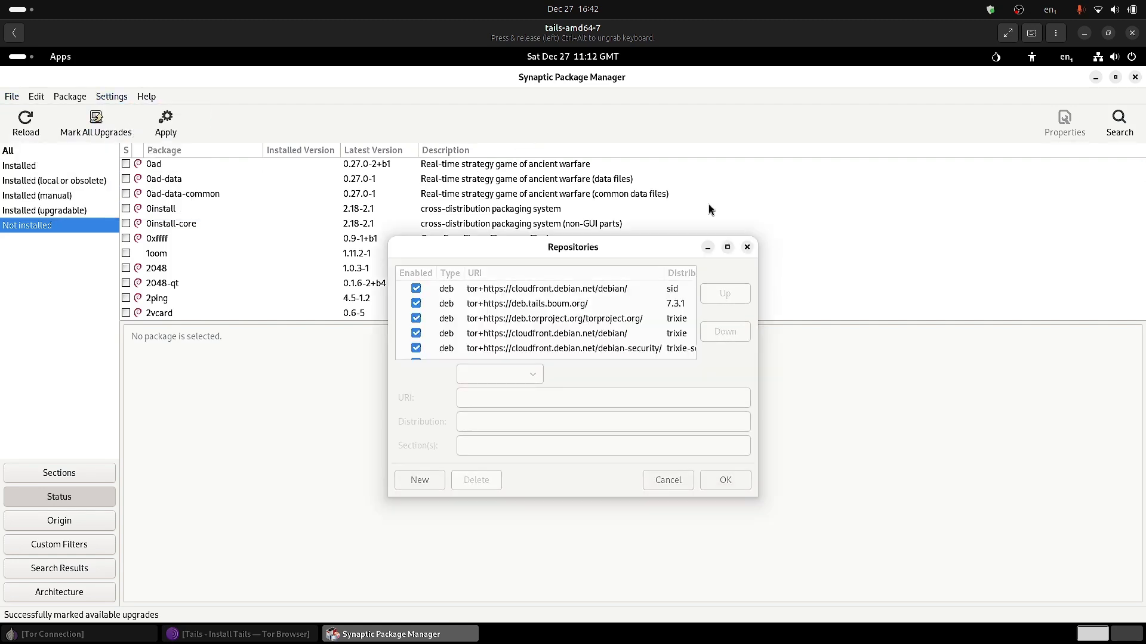
click(727, 247)
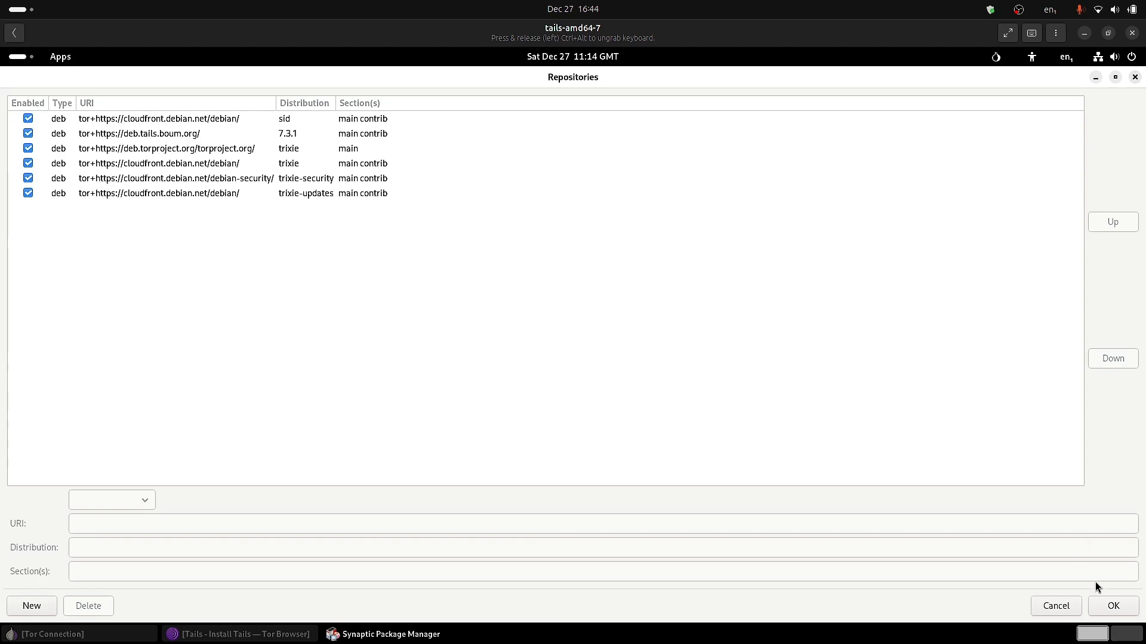
click(1113, 606)
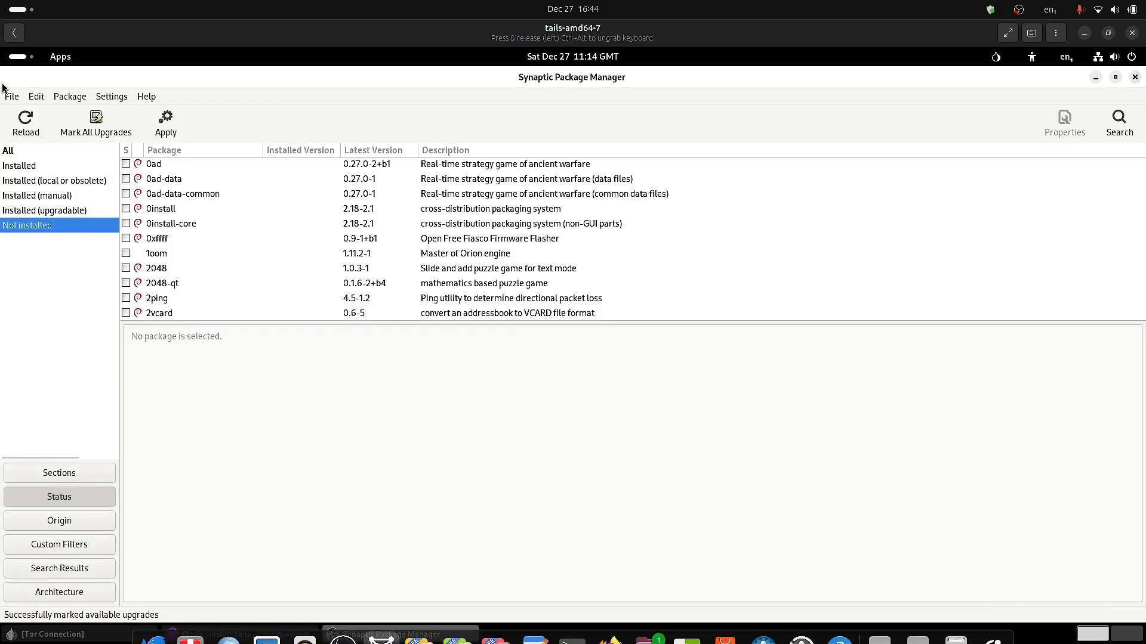
Launch Console from the application grid.
click(18, 58)
click(826, 610)
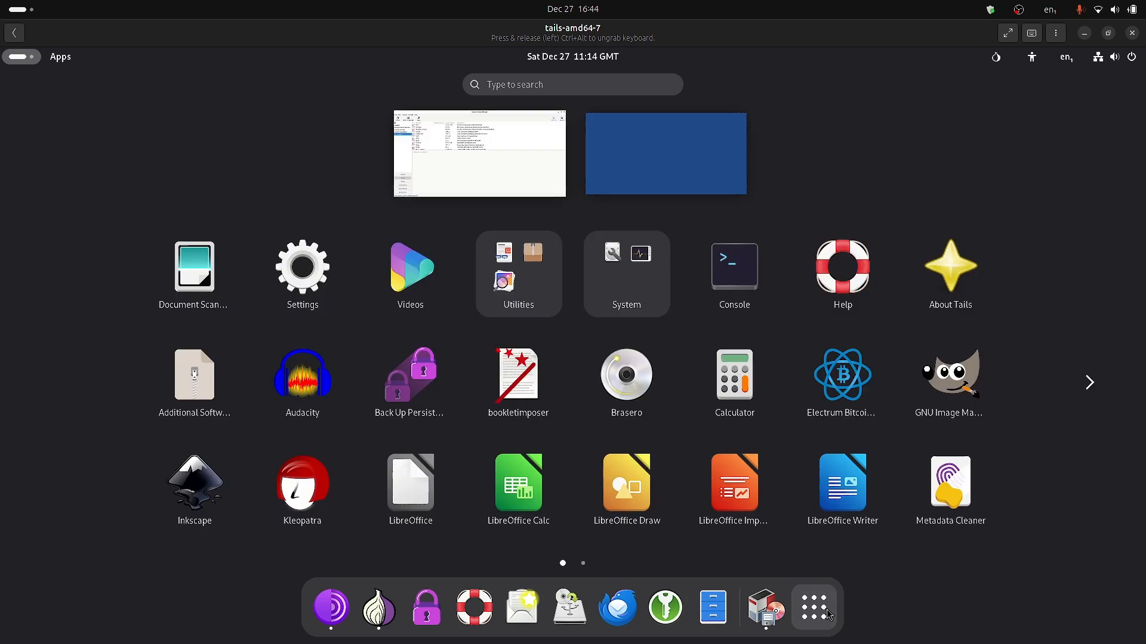
click(749, 284)
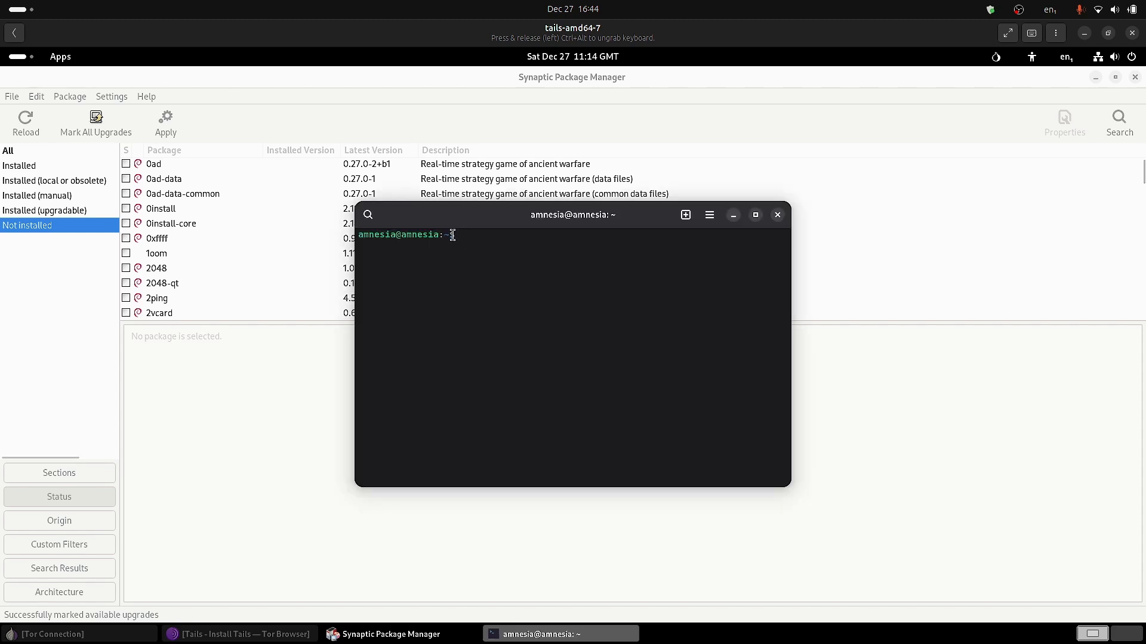
Check the About Console information, then dismiss the terminal's main menu.
click(711, 219)
click(680, 416)
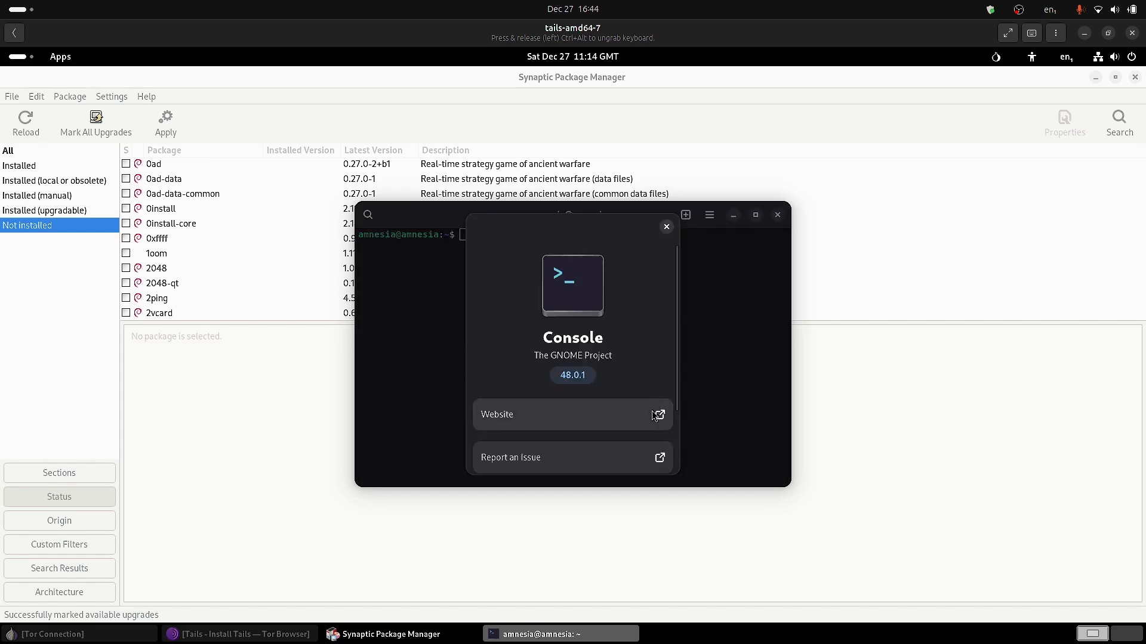
click(670, 229)
key(F10)
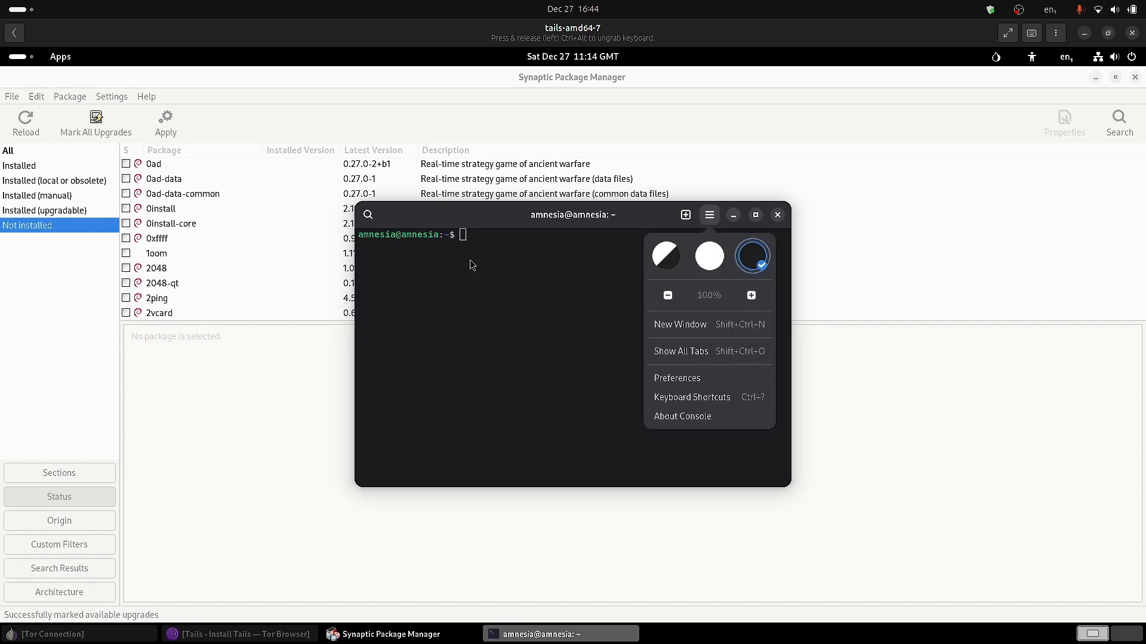
key(Escape)
Run sudo apt update, correcting the mistyped 'sudp' command.
text(su)
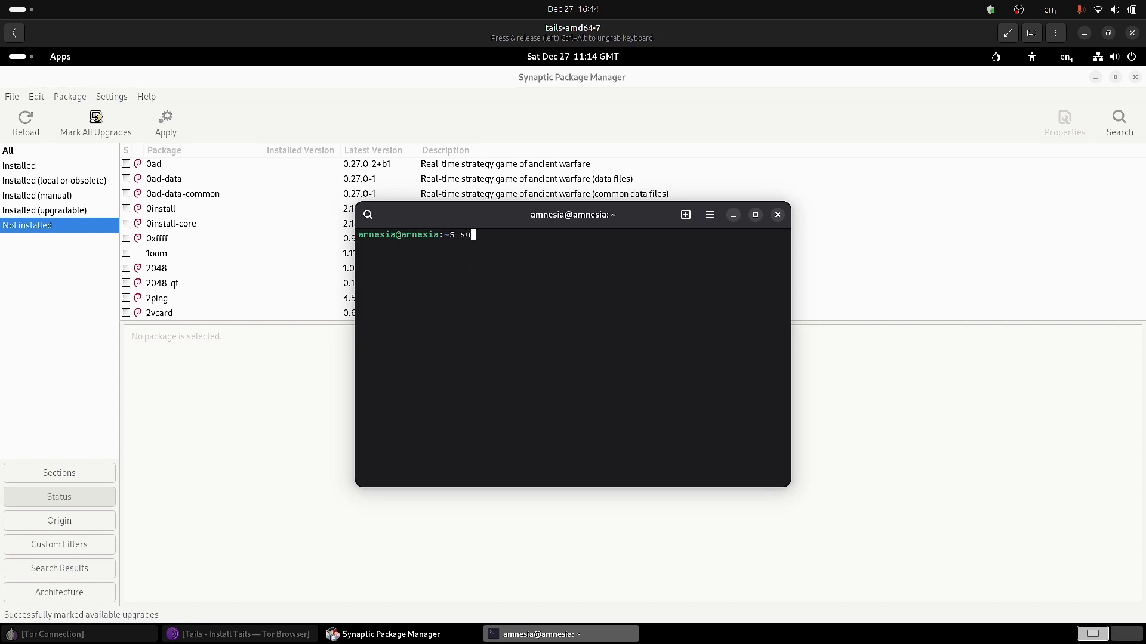
text(dp apt update)
key(Return)
key(Up)
key(Left)
key(Left)
key(BackSpace)
text(o)
key(Return)
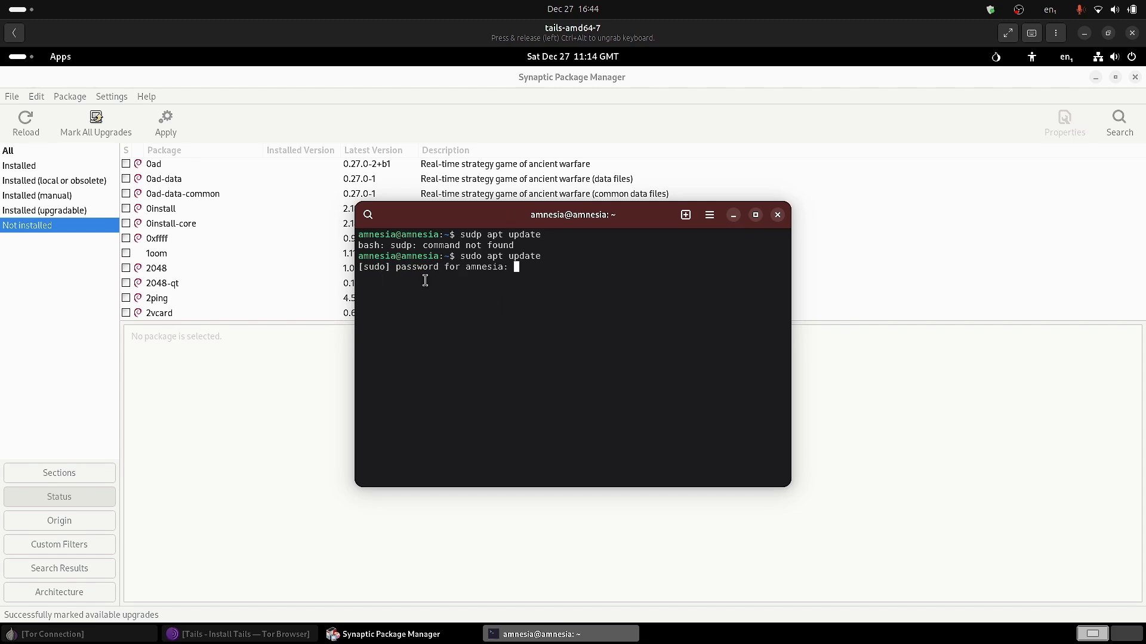
Enter the administrator password to finish apt update, then run sudo apt upgrade.
text(******)
key(Return)
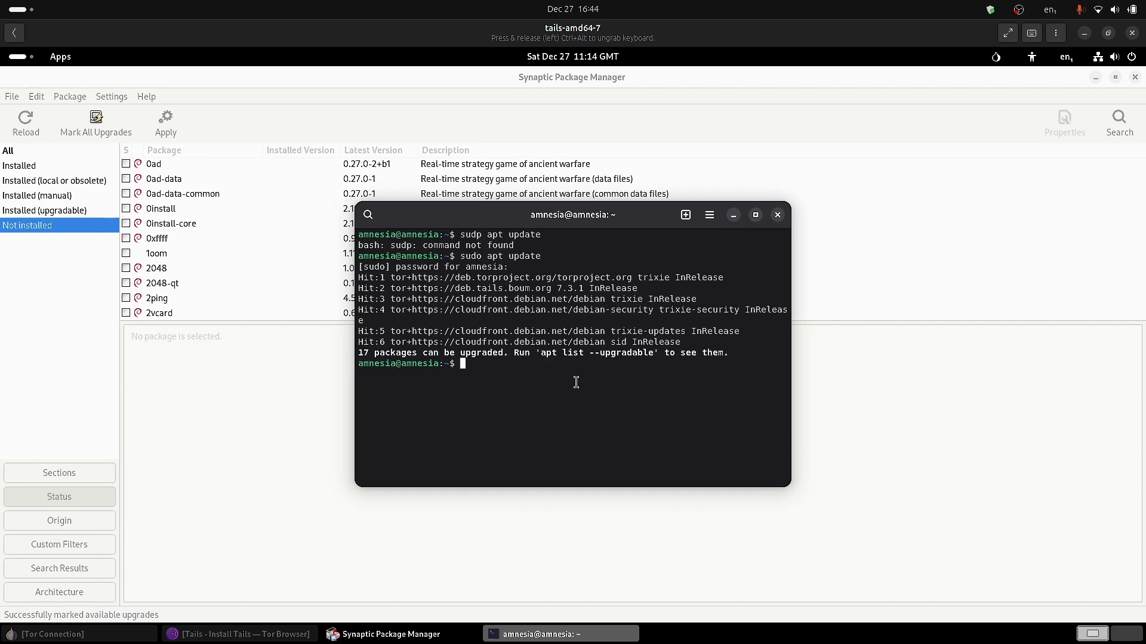
key(Up)
key(BackSpace)
key(BackSpace)
key(BackSpace)
key(BackSpace)
text(grade)
key(Return)
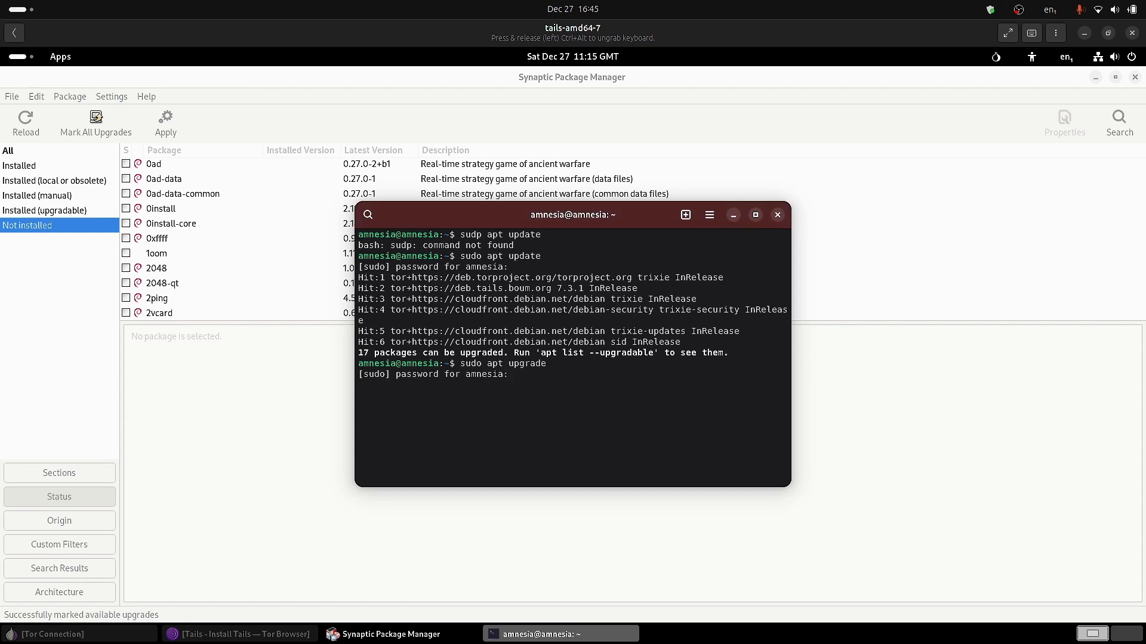
Submit the password for the upgrade, then bring Synaptic Package Manager to the front.
text(***)
key(Return)
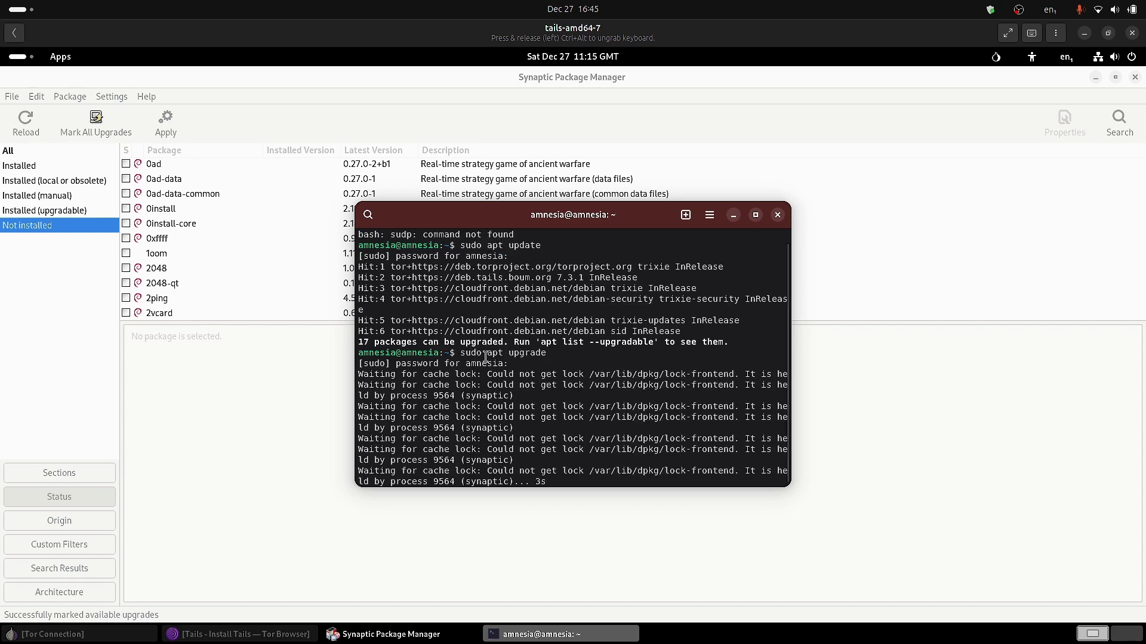
scroll(688, 358, up, 2)
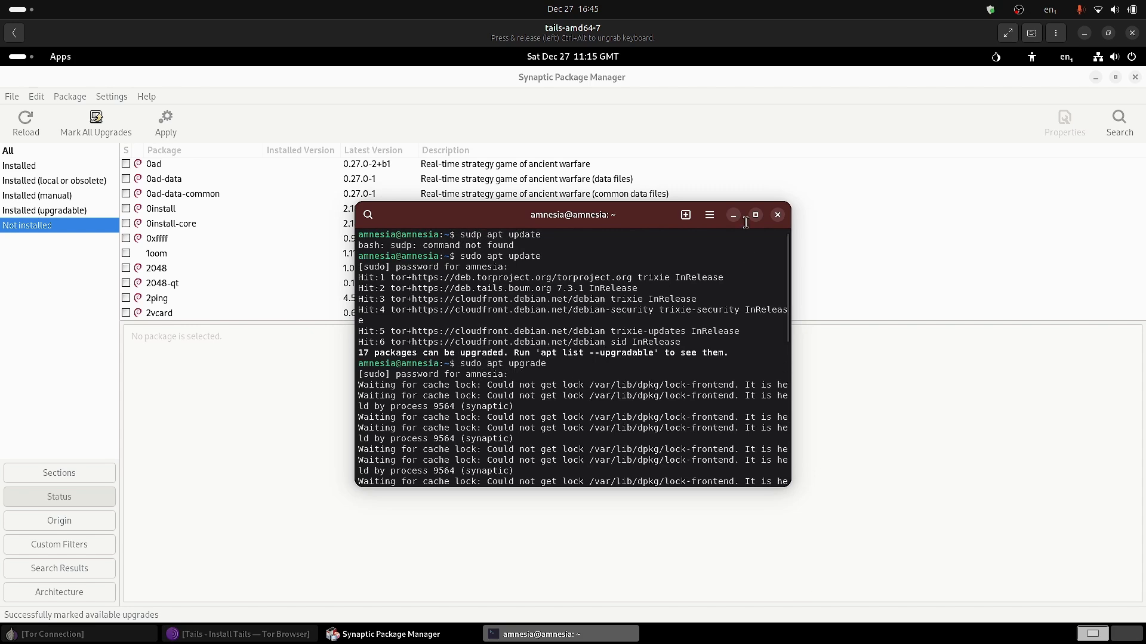
click(928, 79)
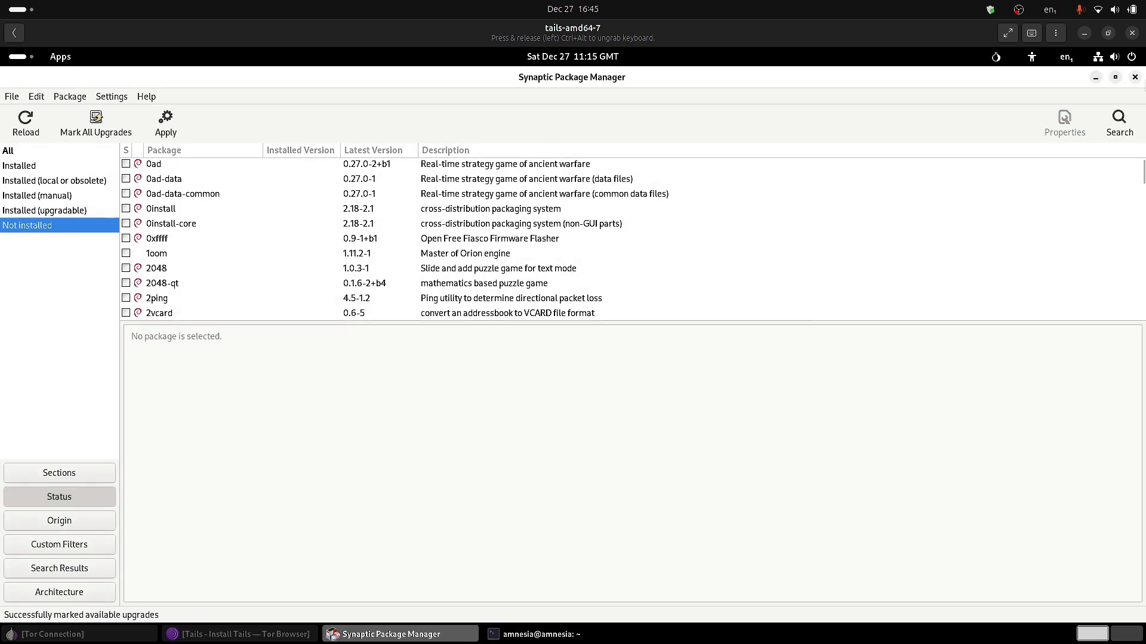
Quit Synaptic discarding its changes, and confirm the 17-package upgrade with y.
click(1134, 77)
click(787, 399)
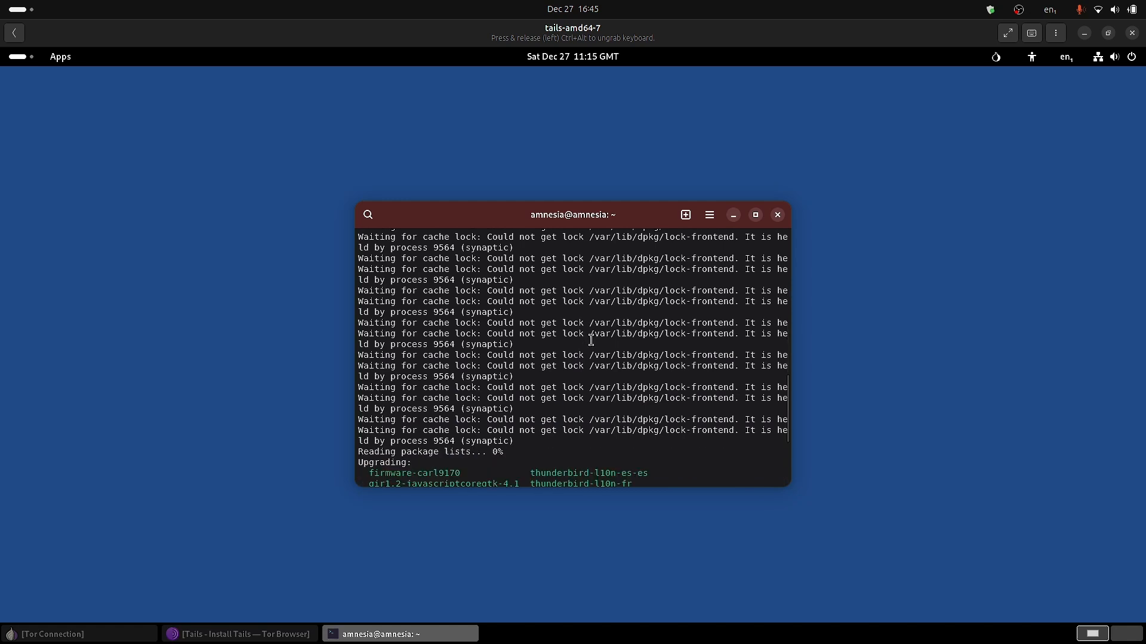
text(y)
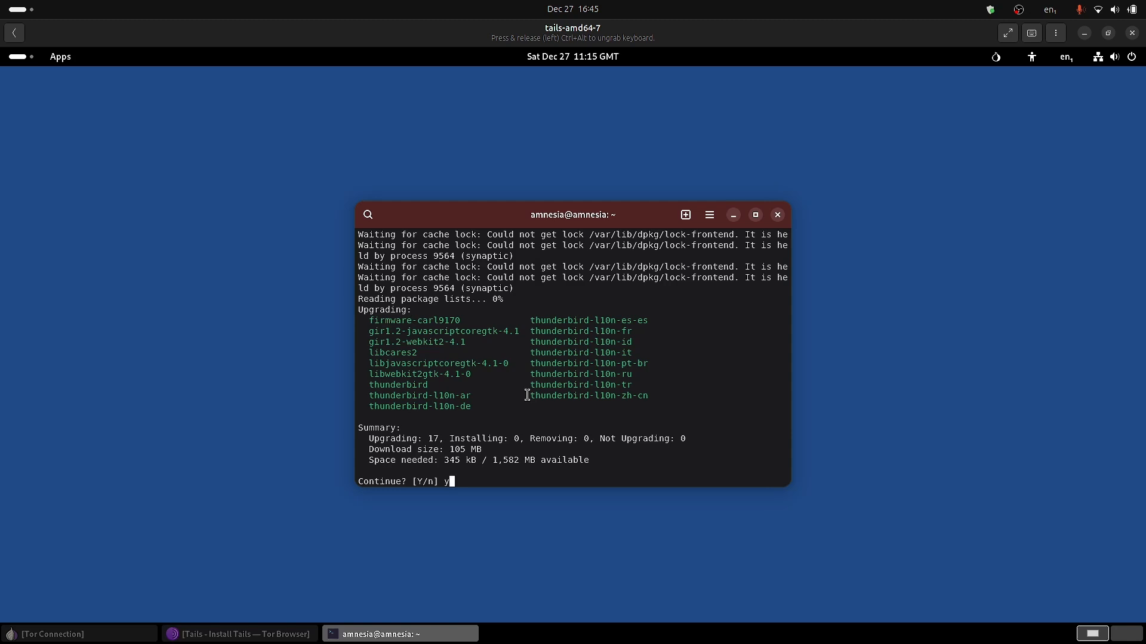
key(Return)
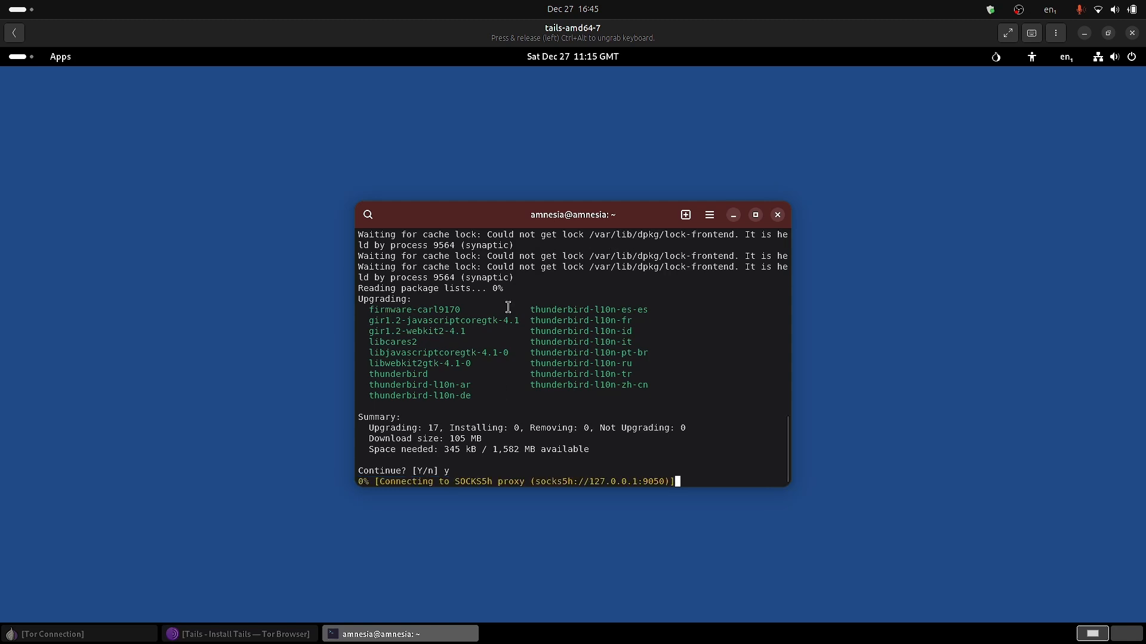
Nudge, maximize and restore the terminal window, then open the Activities overview.
drag(621, 210, 657, 207)
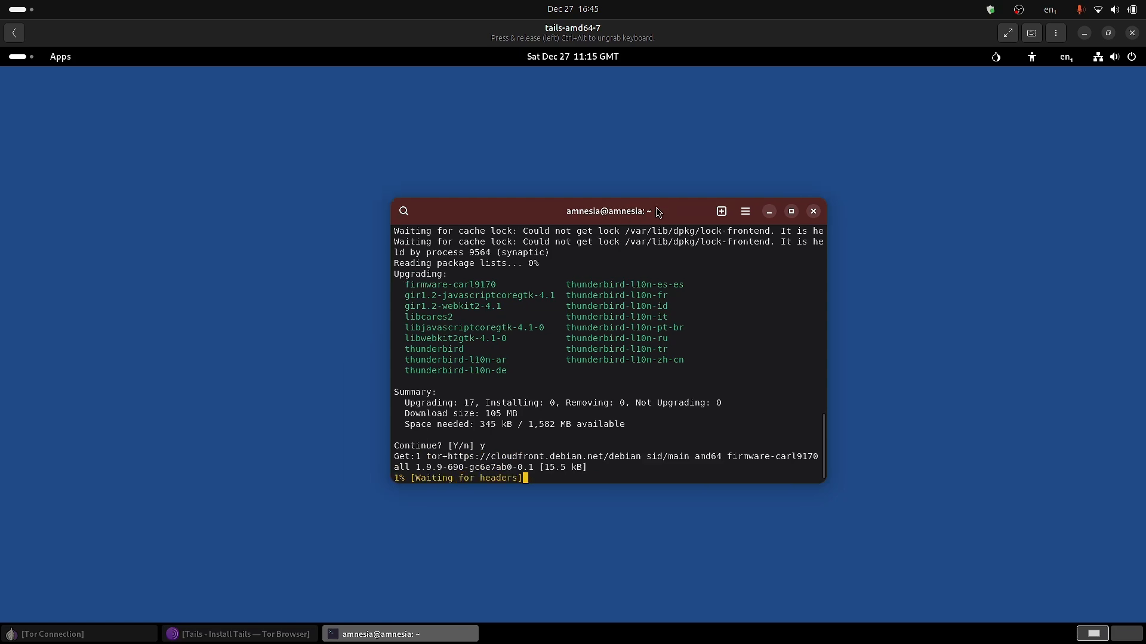
double_click(657, 207)
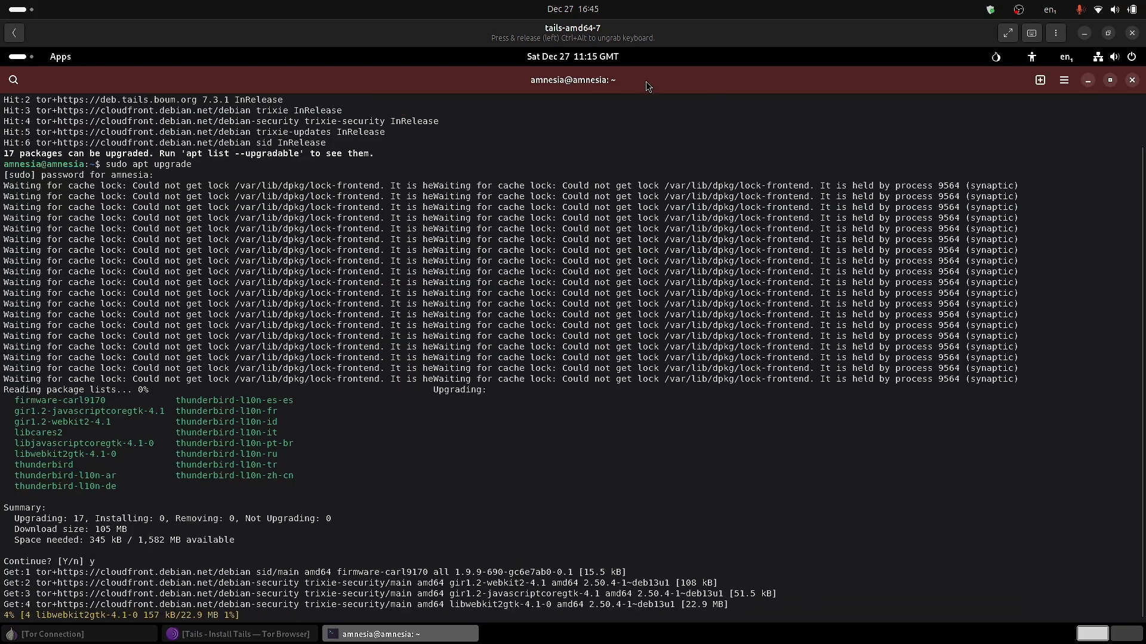
double_click(646, 81)
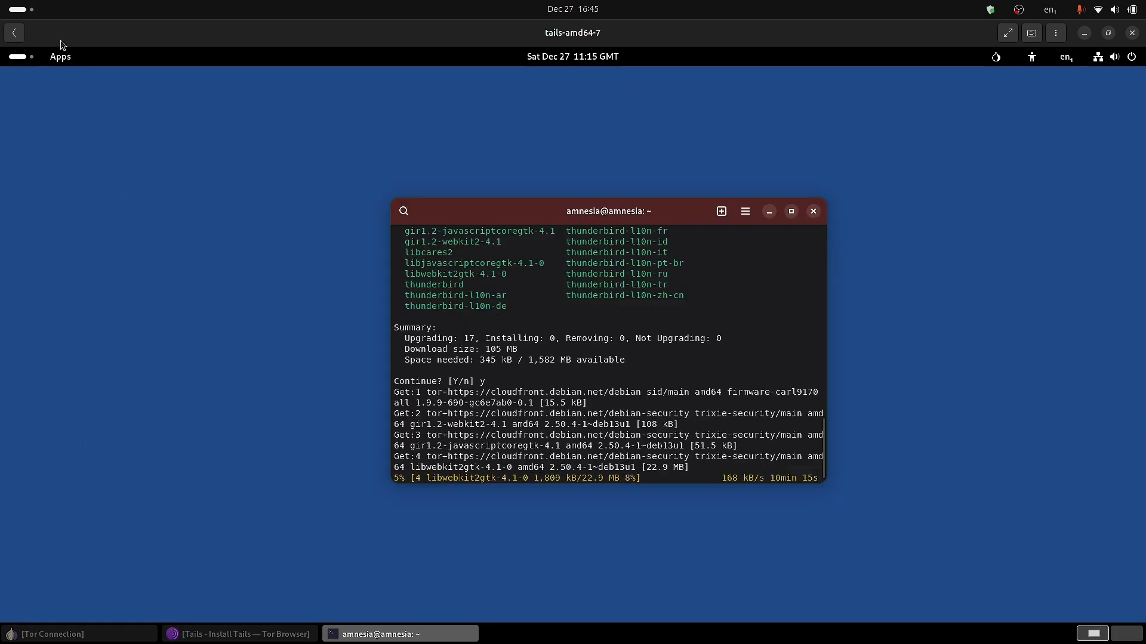
click(14, 60)
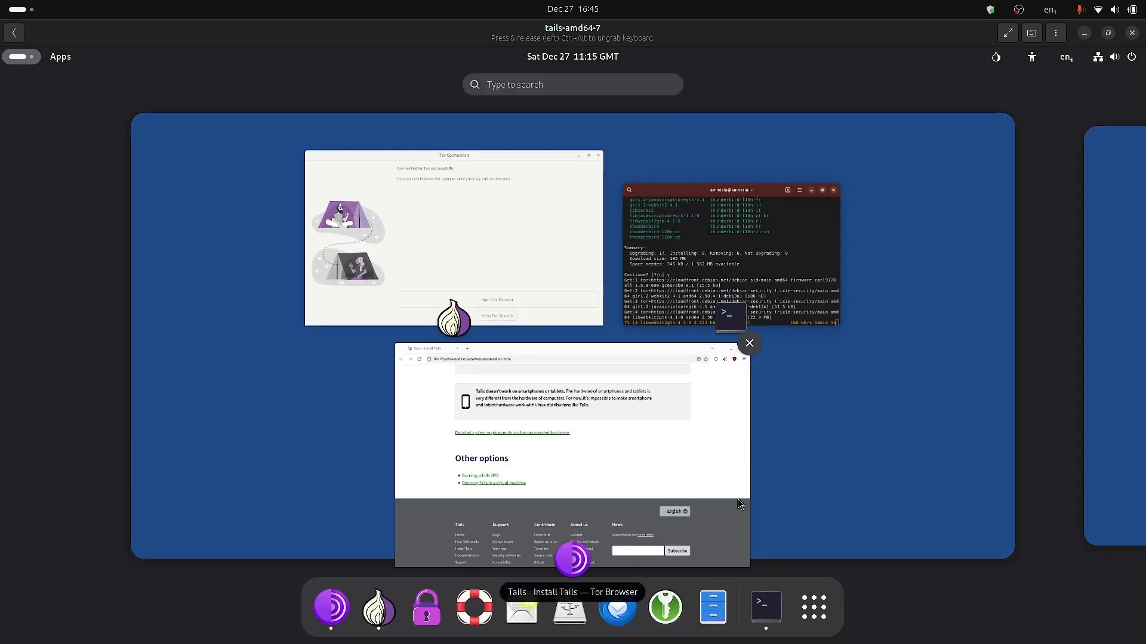
Launch Unlock VeraCrypt Volumes from the second page of the application grid.
click(814, 607)
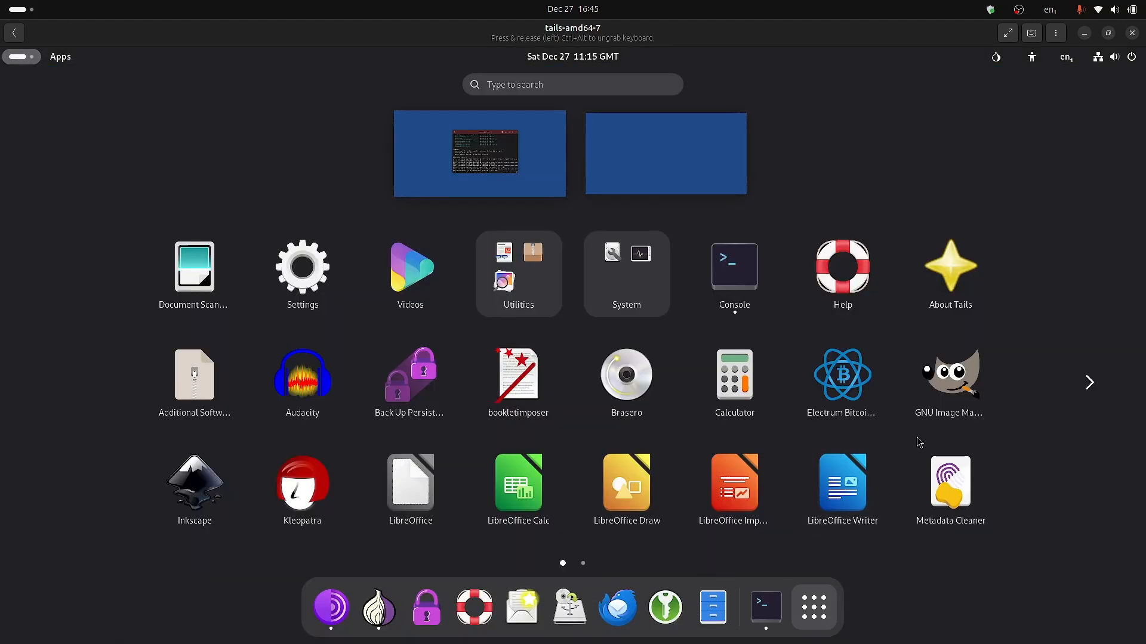
scroll(967, 399, down, 1)
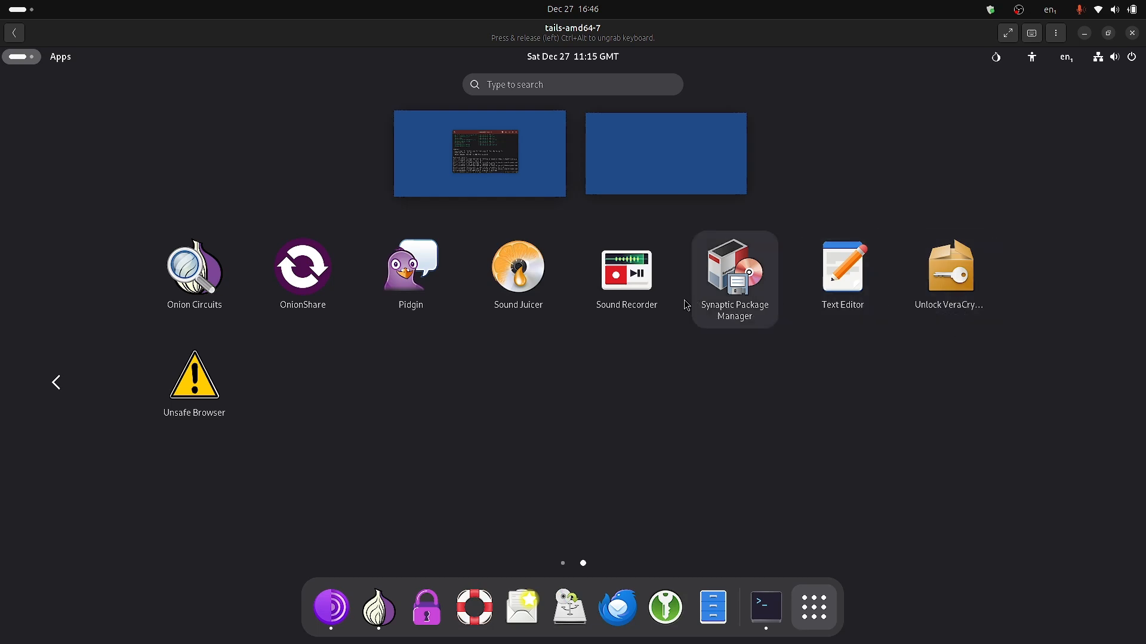
click(941, 285)
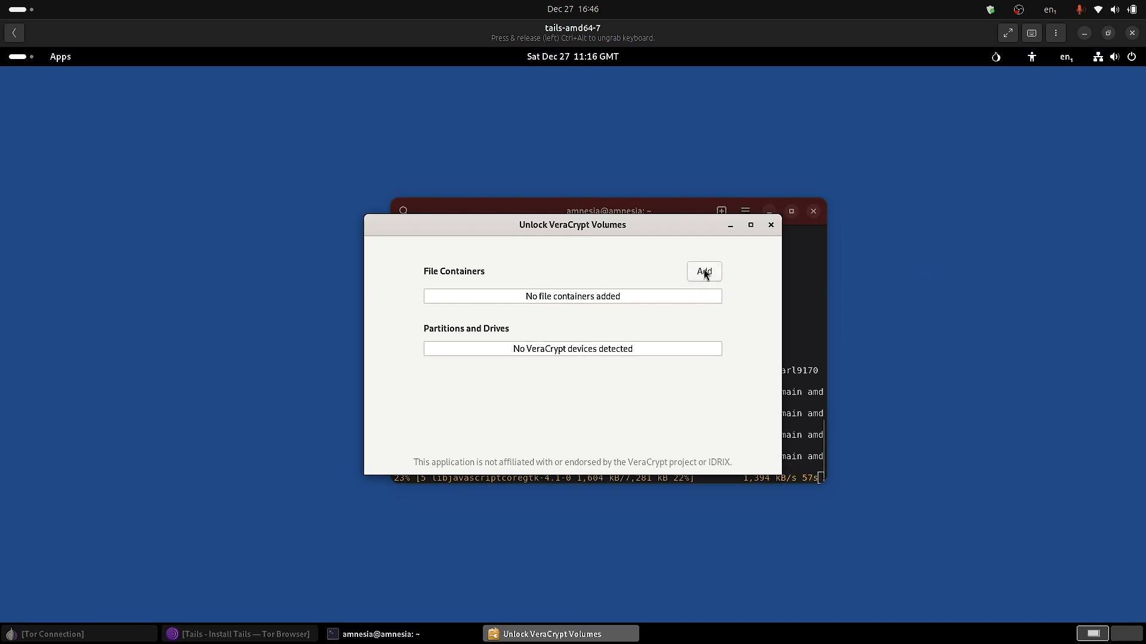
Browse the Documents folder for a VeraCrypt file container, then cancel the chooser.
click(703, 271)
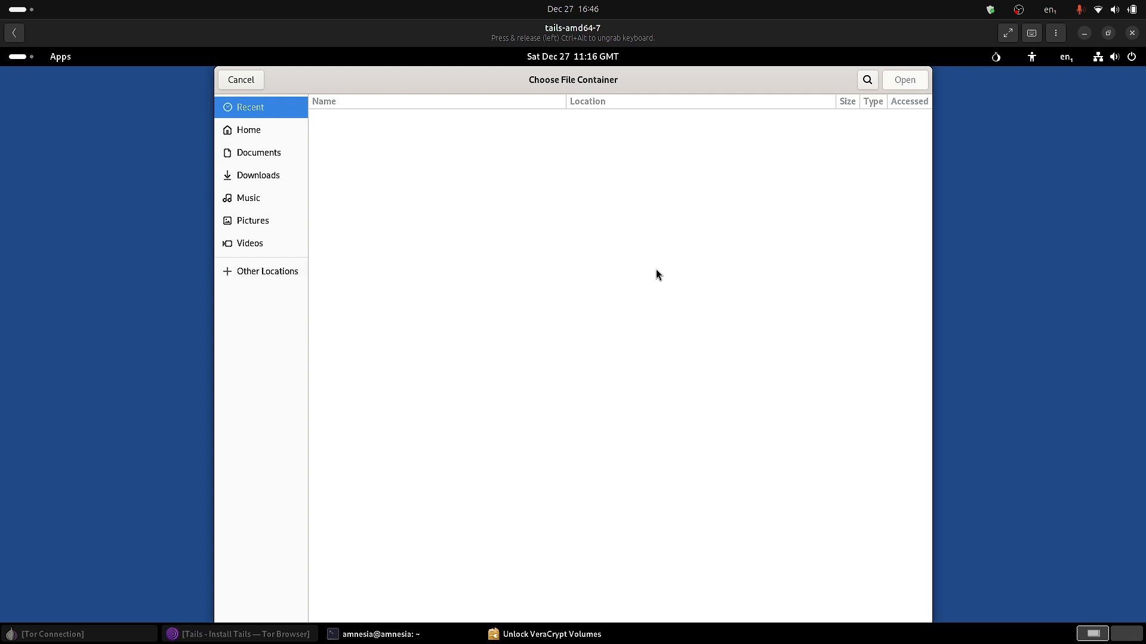
click(255, 155)
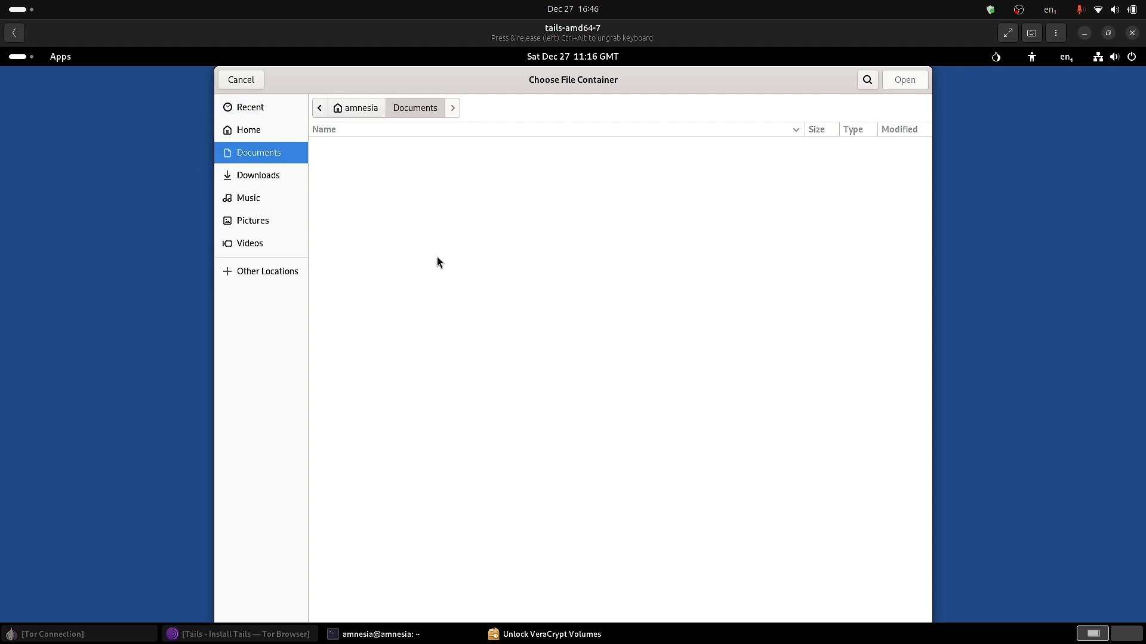
right_click(381, 295)
key(Escape)
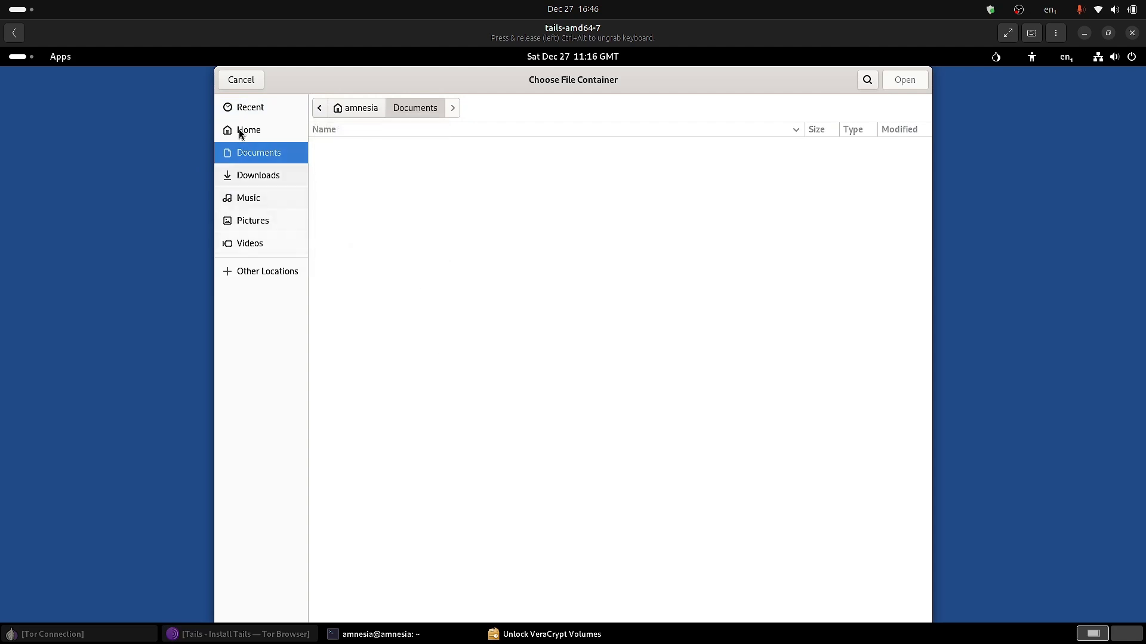
click(244, 81)
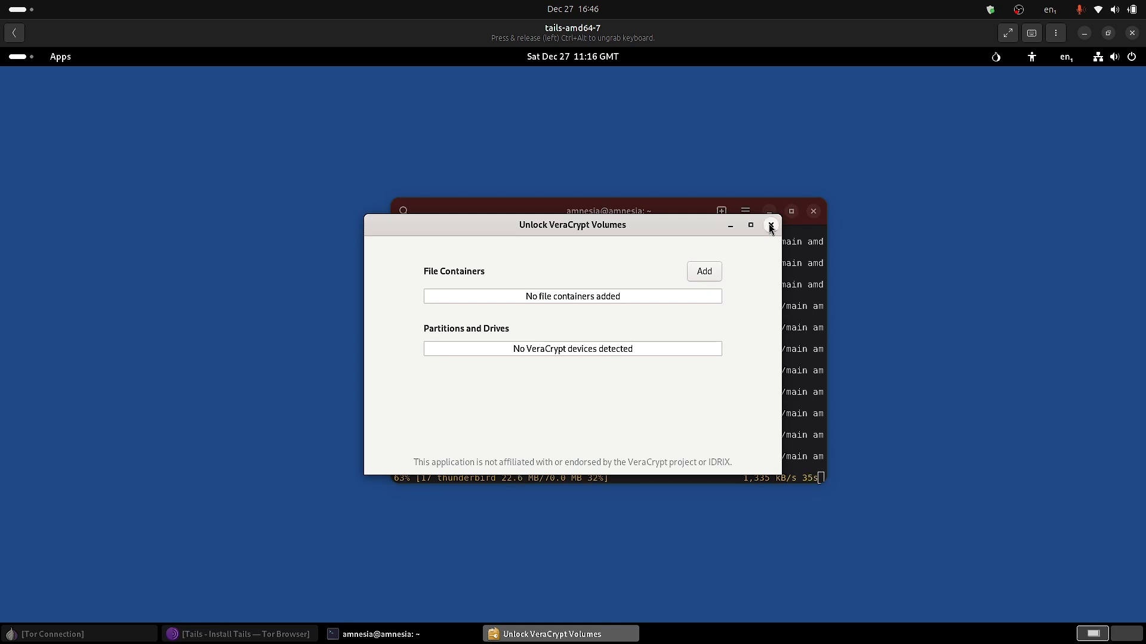
Open and cancel the file container chooser again, then close Unlock VeraCrypt Volumes.
click(705, 272)
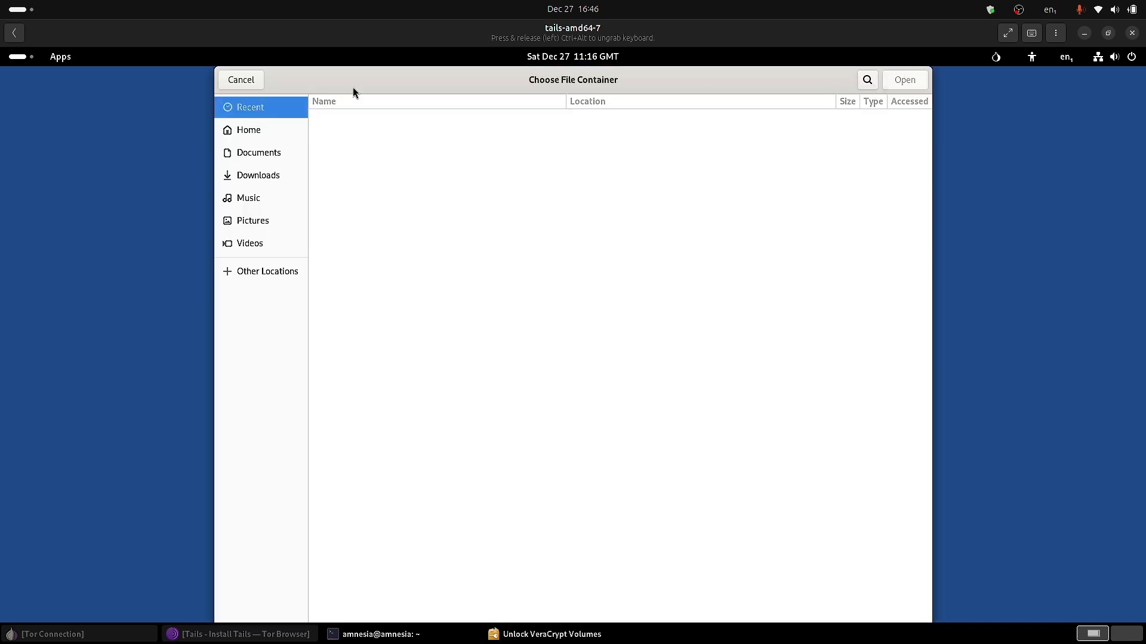
click(227, 81)
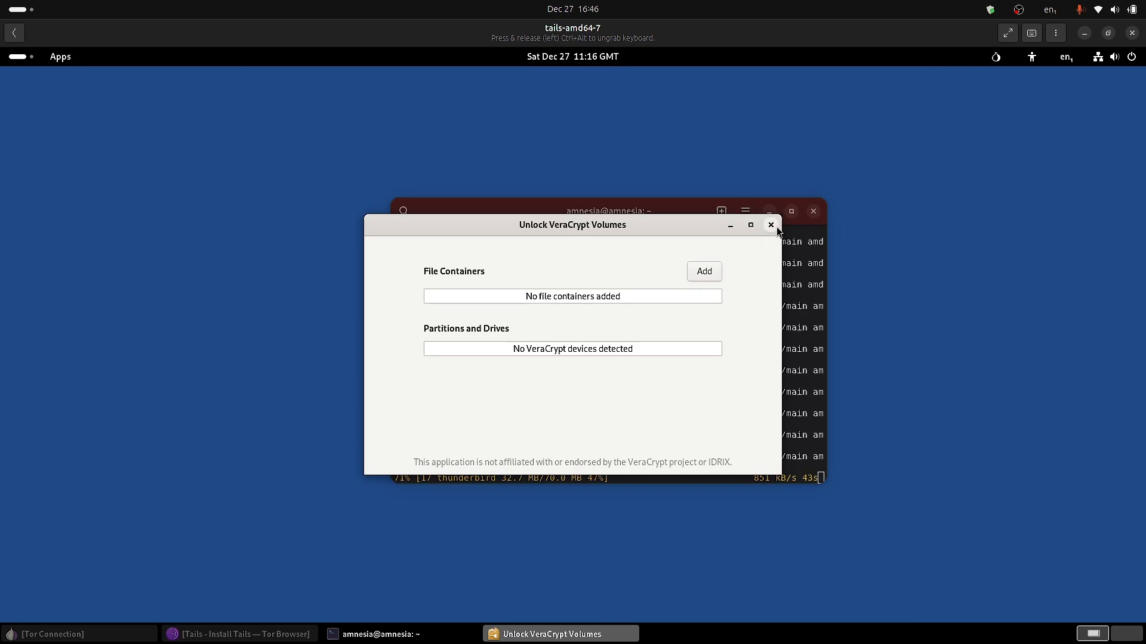
click(770, 225)
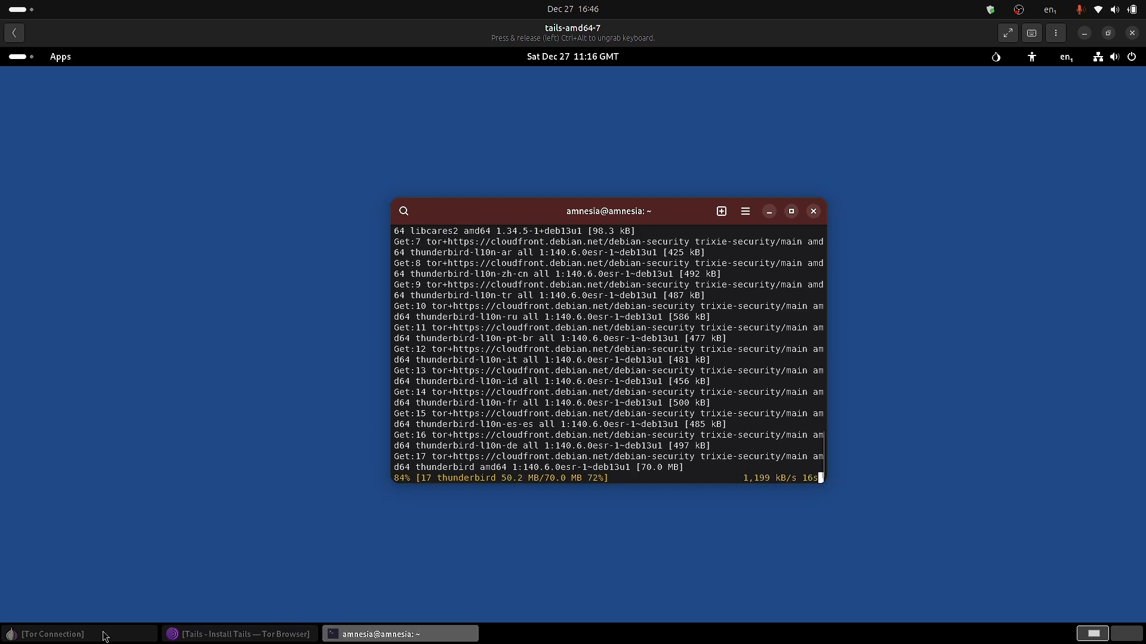
Launch Electrum Bitcoin Wallet and exit at its persistence warning.
click(10, 58)
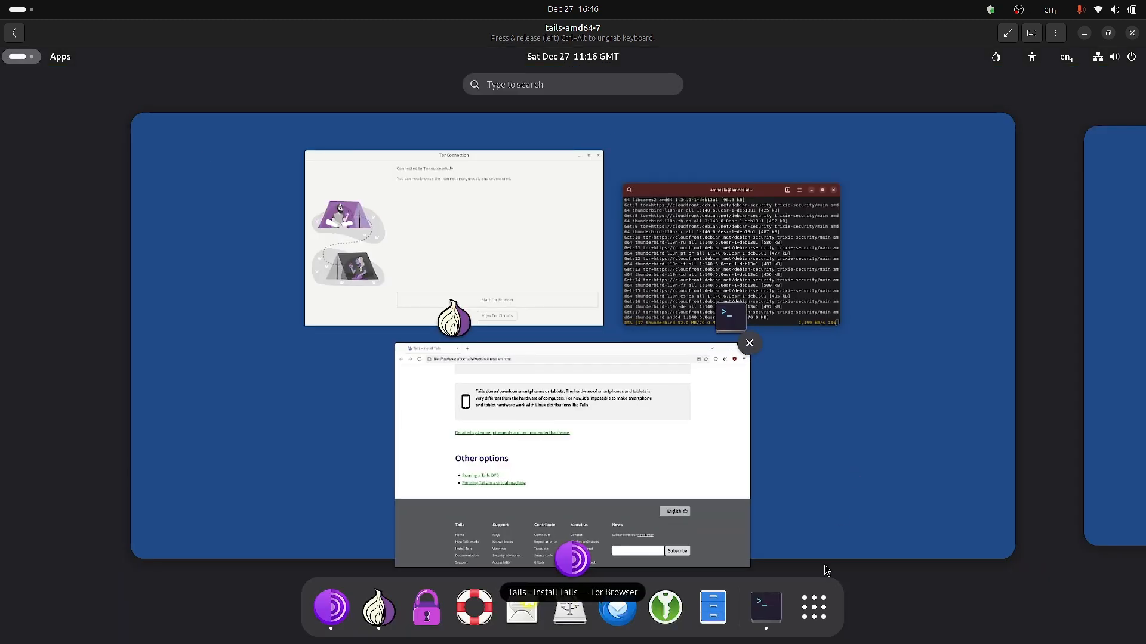
click(822, 601)
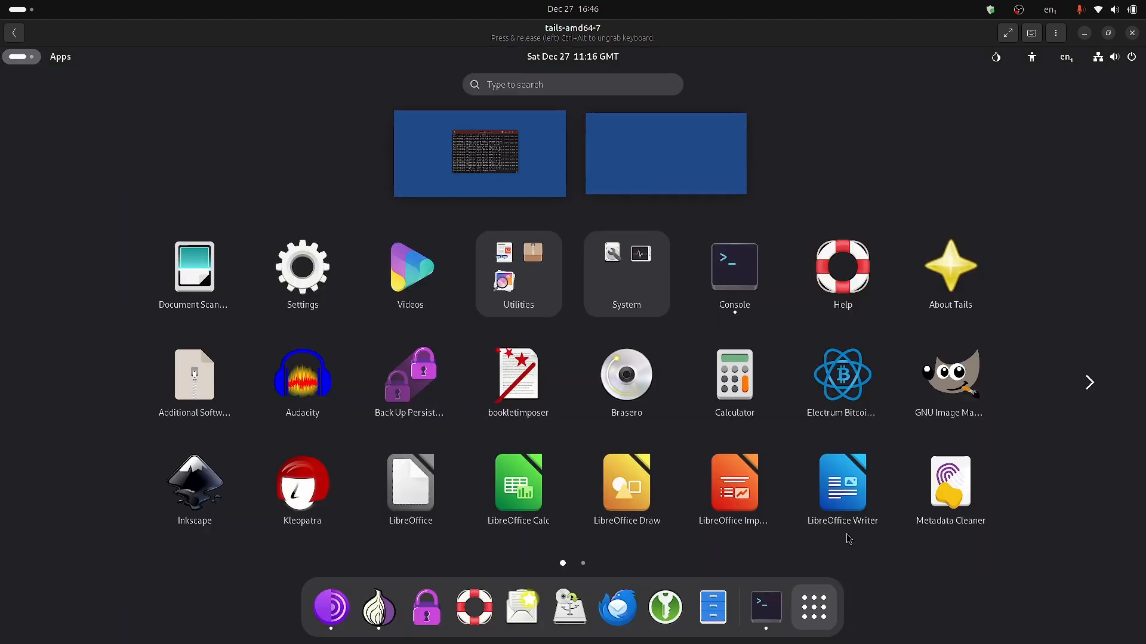
click(860, 378)
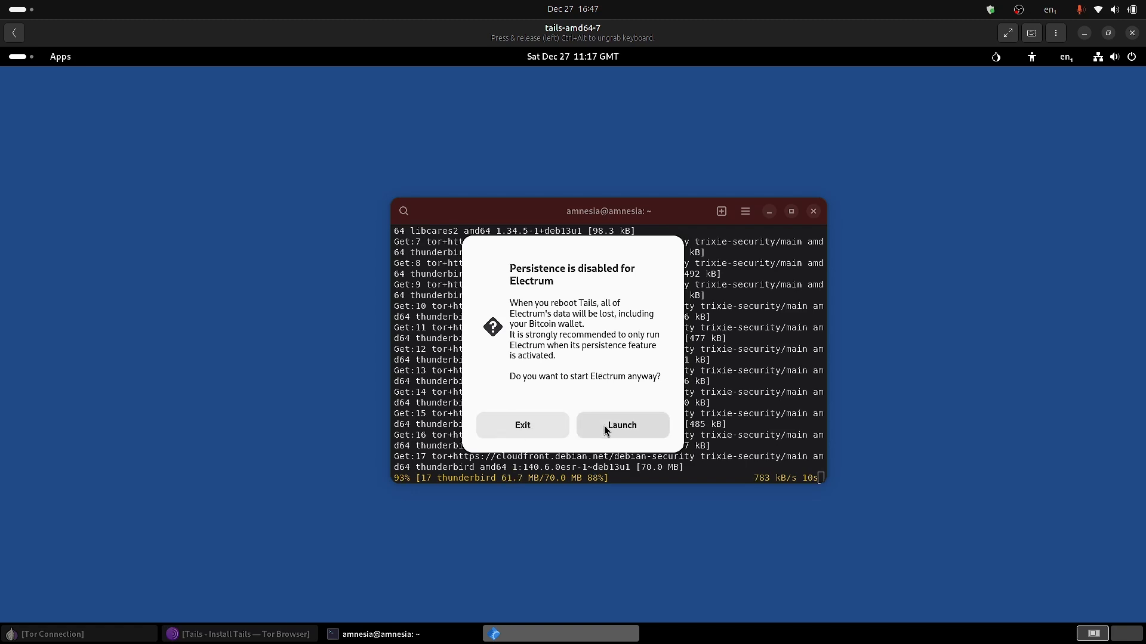
click(525, 427)
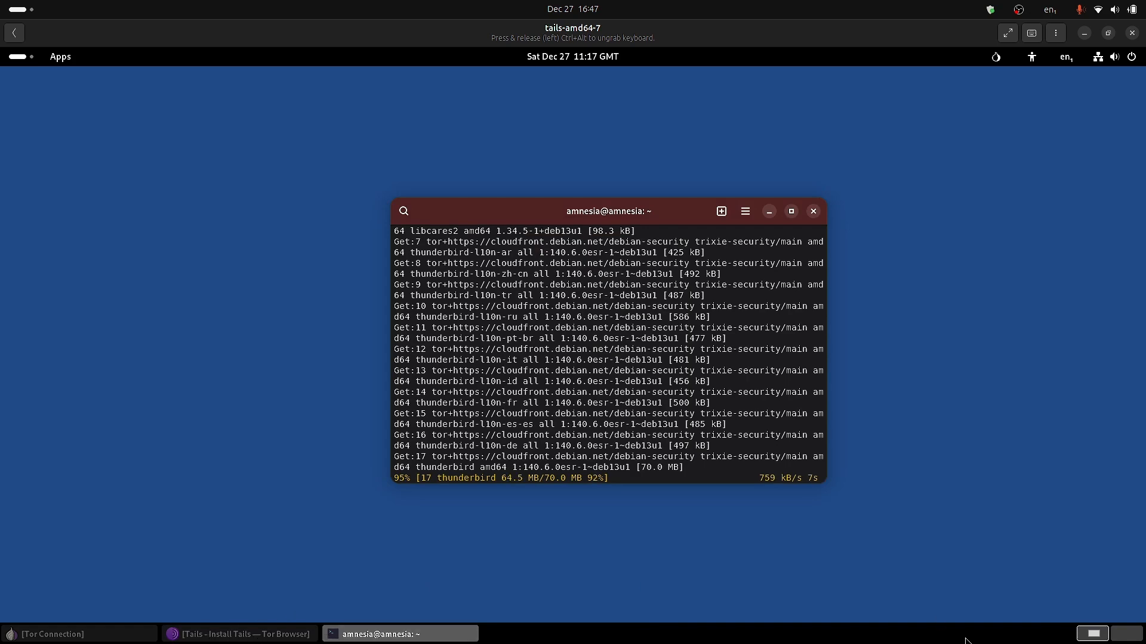
Close the Tor Connection window and return to the window overview.
click(21, 57)
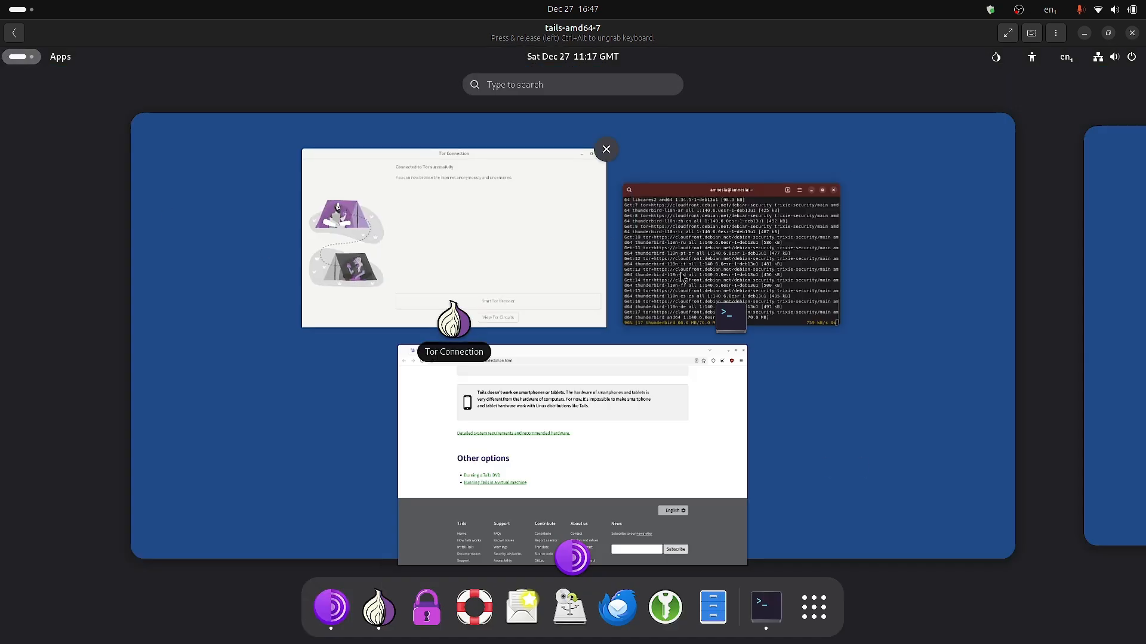
click(813, 607)
click(814, 607)
click(463, 237)
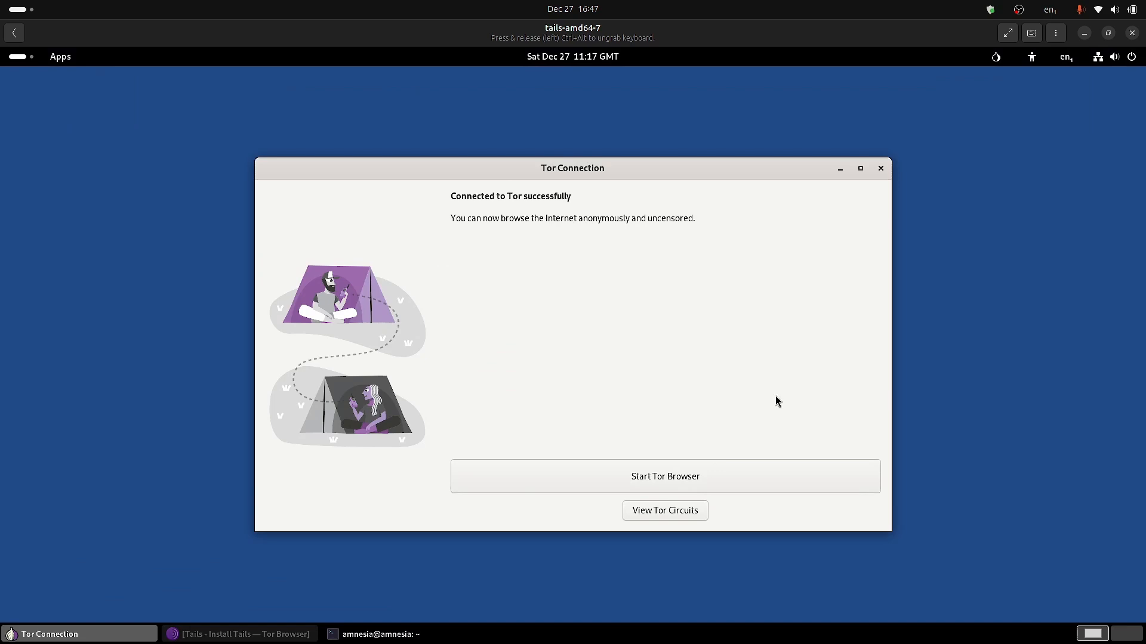
click(881, 169)
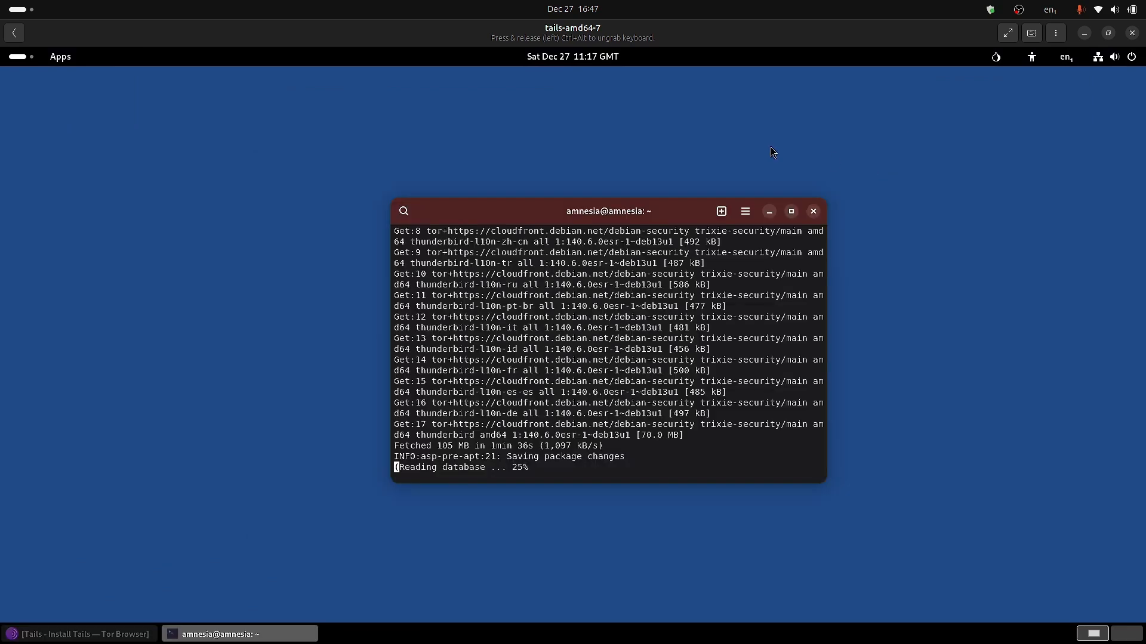
click(22, 56)
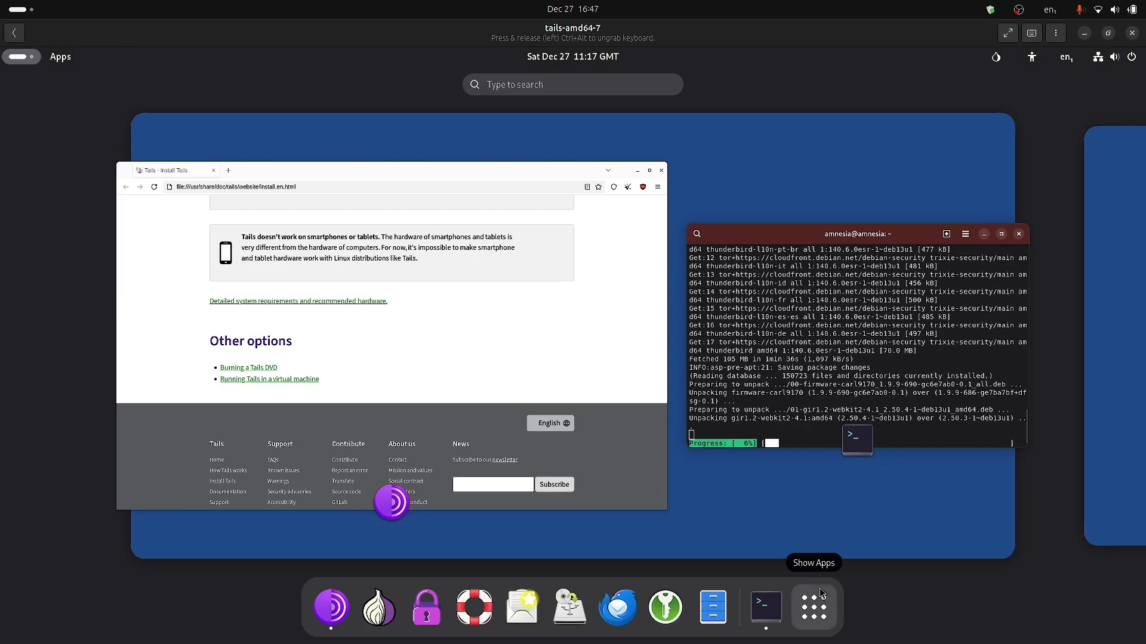
Open Disks from System, inspect the 1.9 GB Loop Device, and reselect the 27 GB Hard Disk.
click(814, 607)
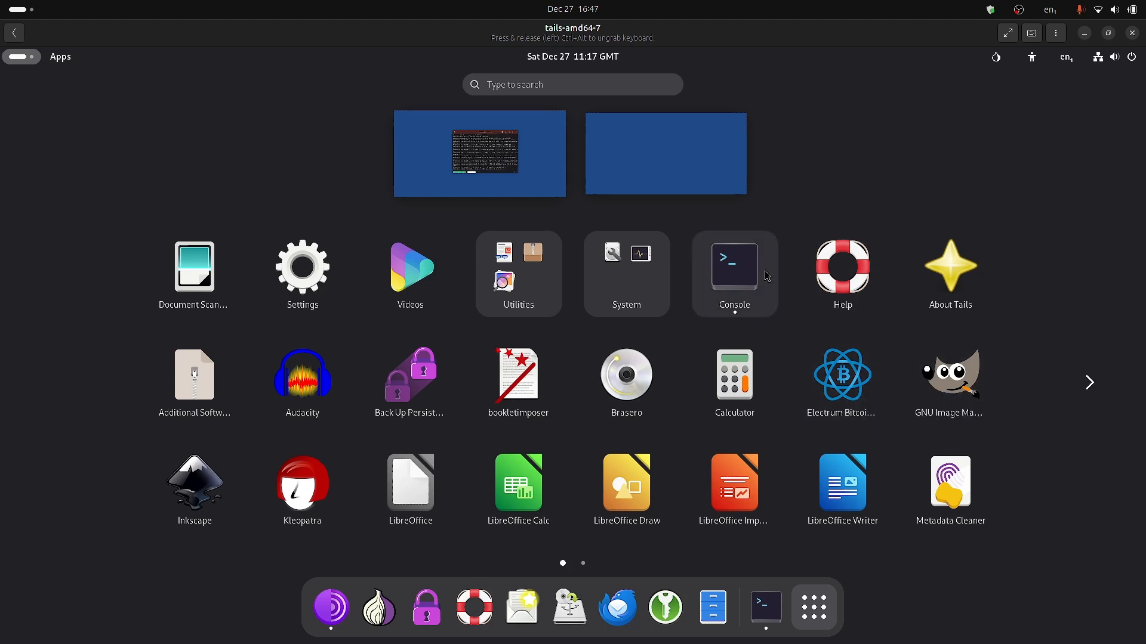
click(615, 282)
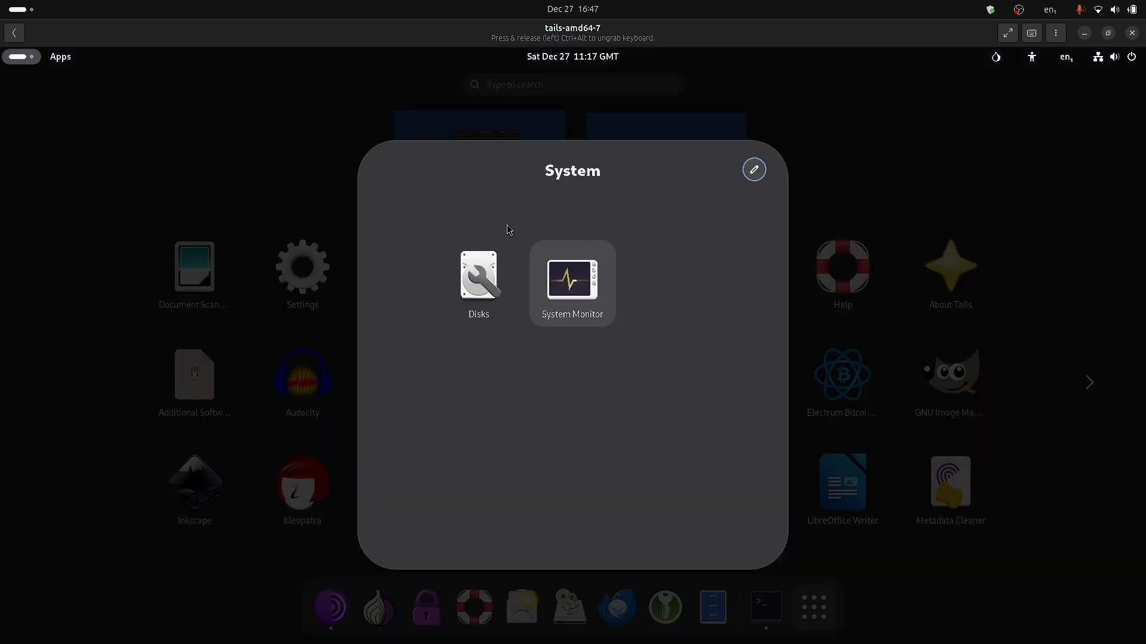
click(480, 280)
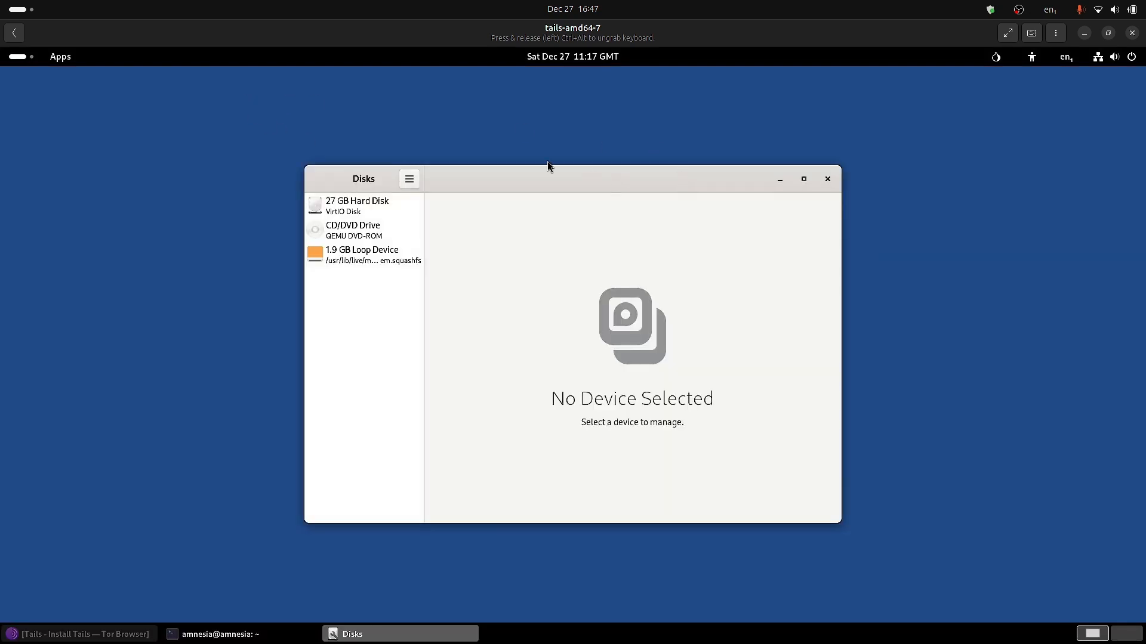
click(369, 208)
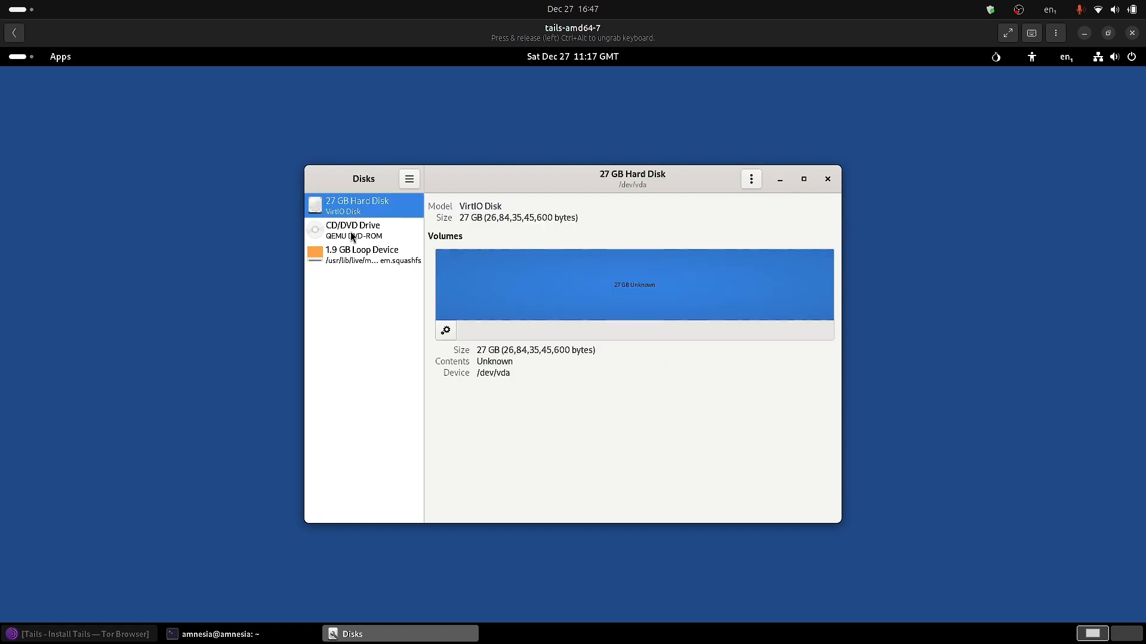
click(357, 255)
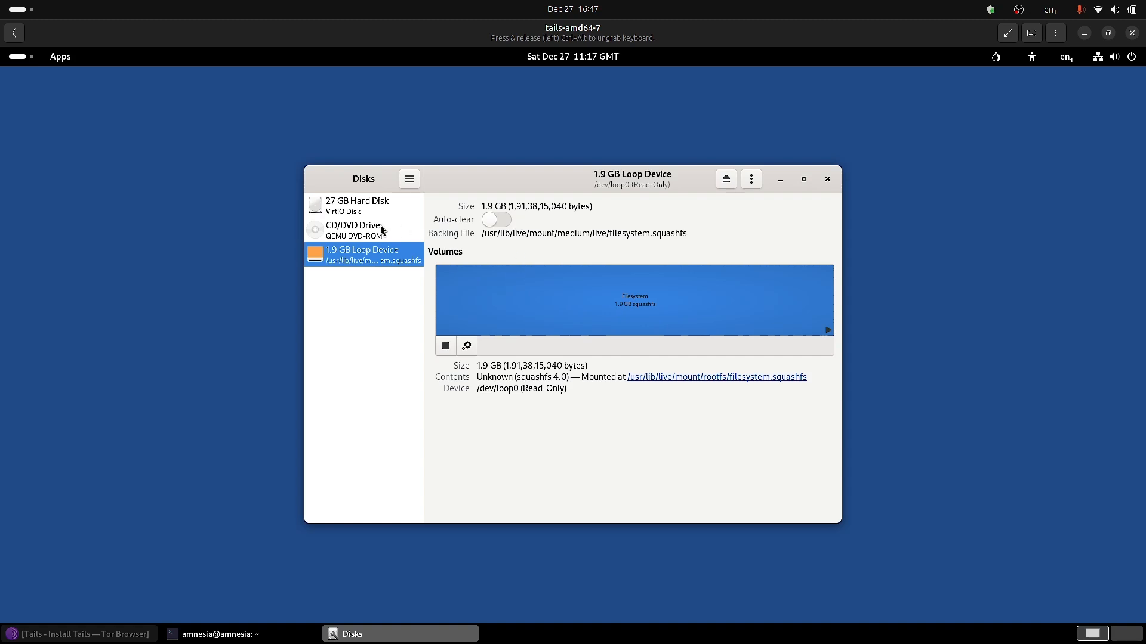
click(362, 207)
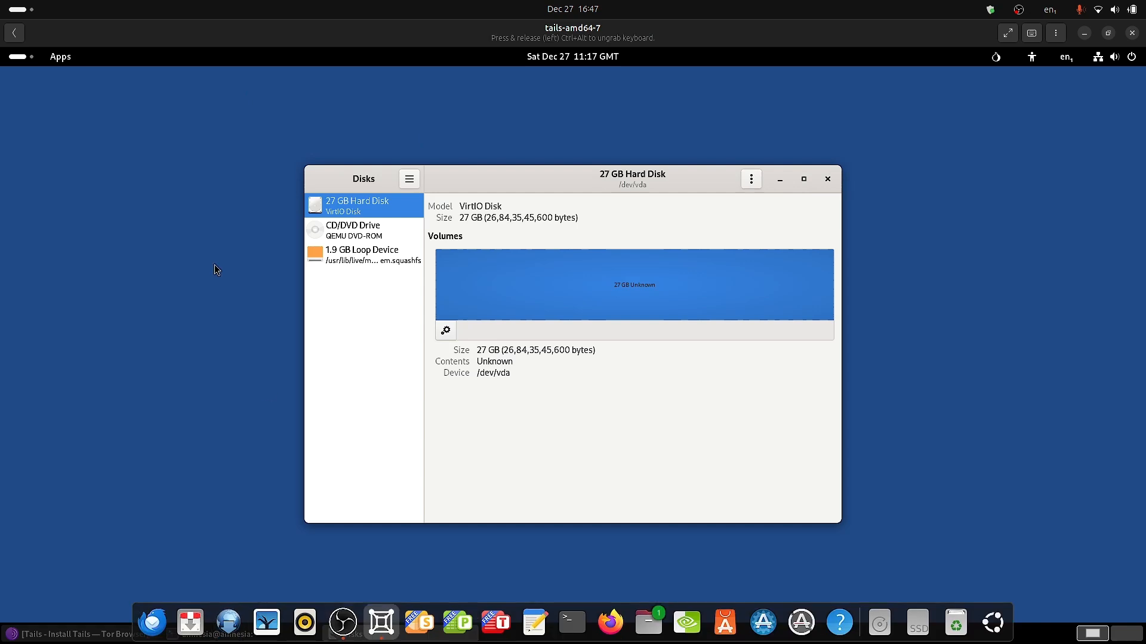
Close the finished upgrade terminal and open the window overview.
click(240, 634)
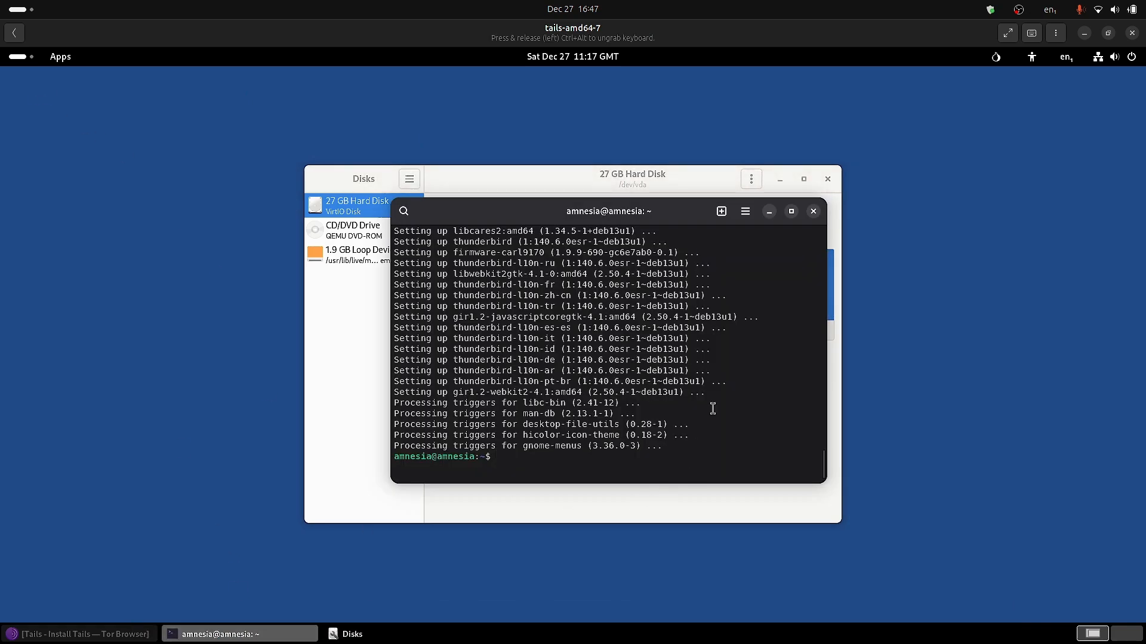
click(813, 212)
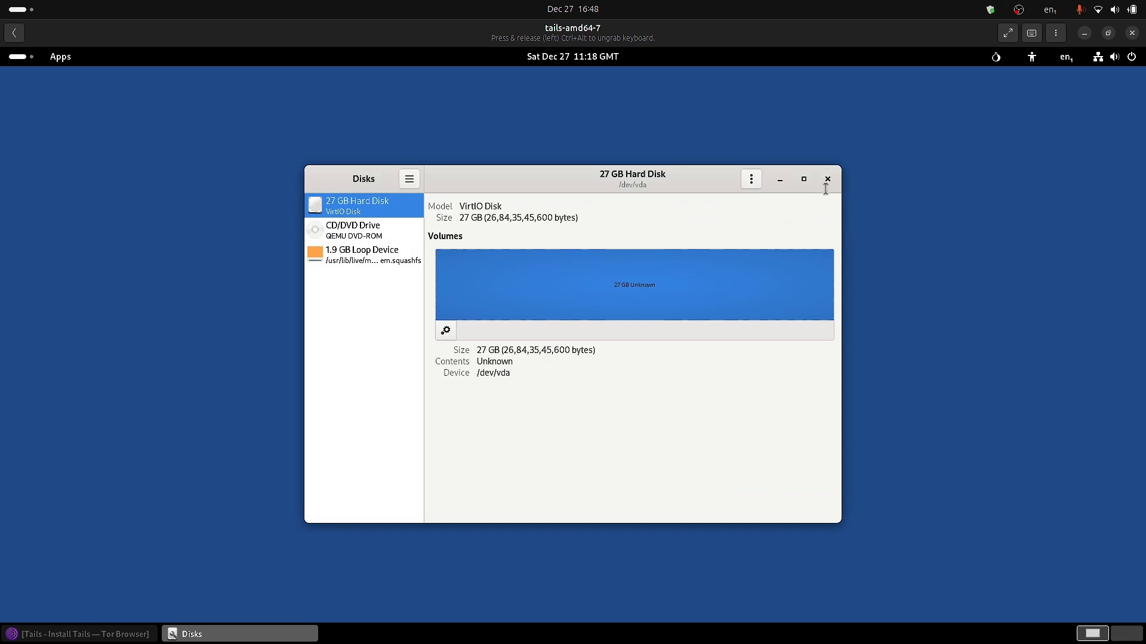
click(23, 59)
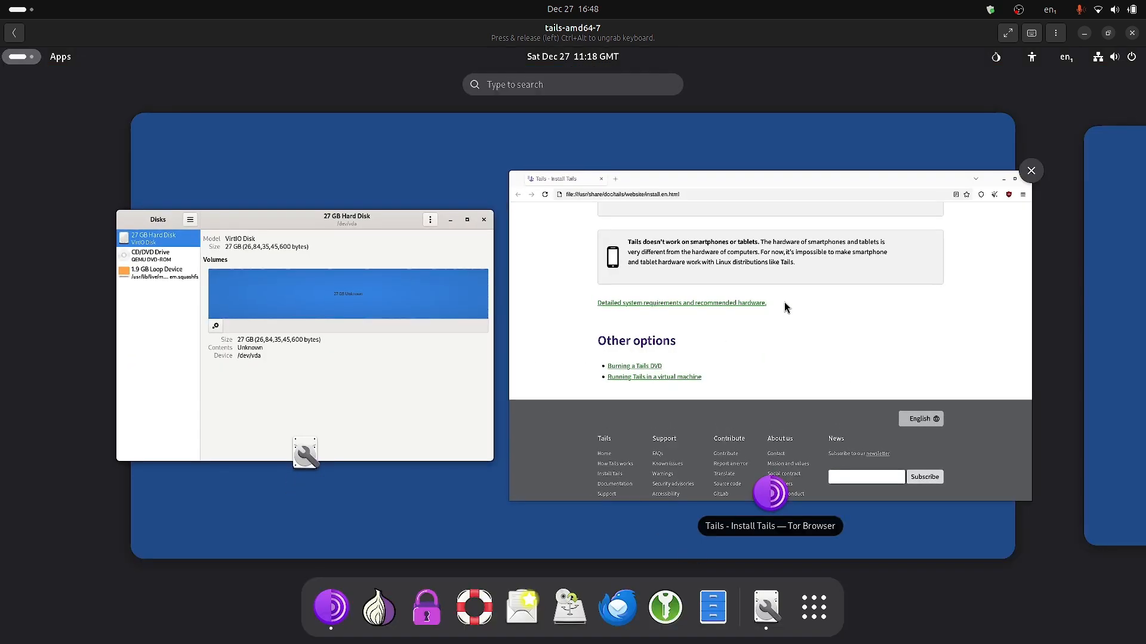
Scroll through Tor Browser's Install Tails page, then close the browser window.
click(838, 330)
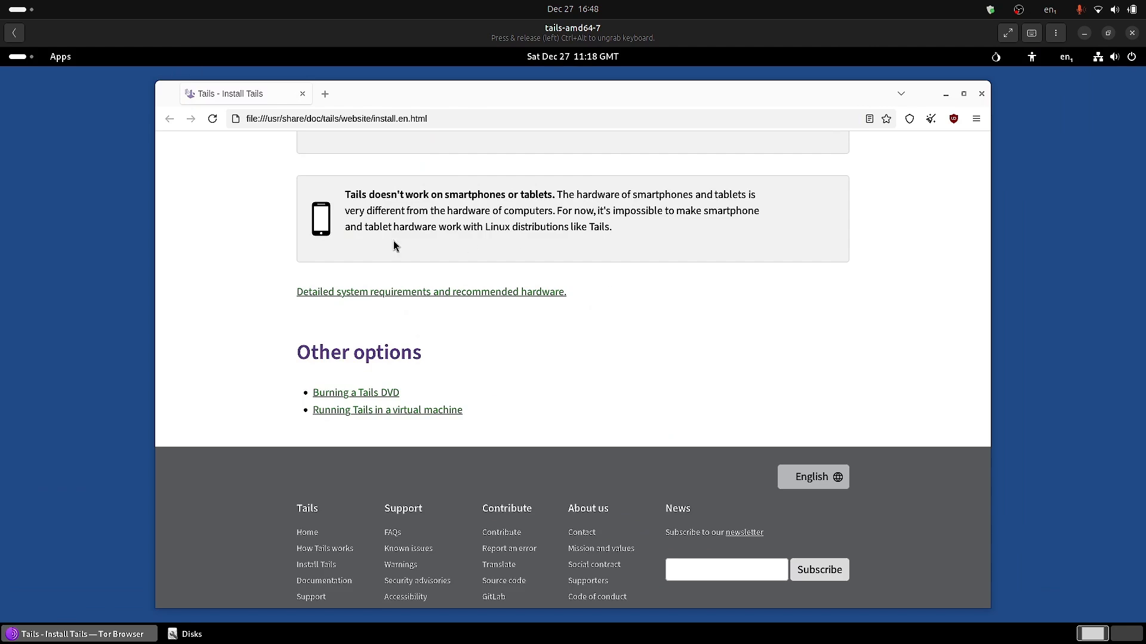
scroll(637, 372, up, 6)
scroll(638, 373, down, 3)
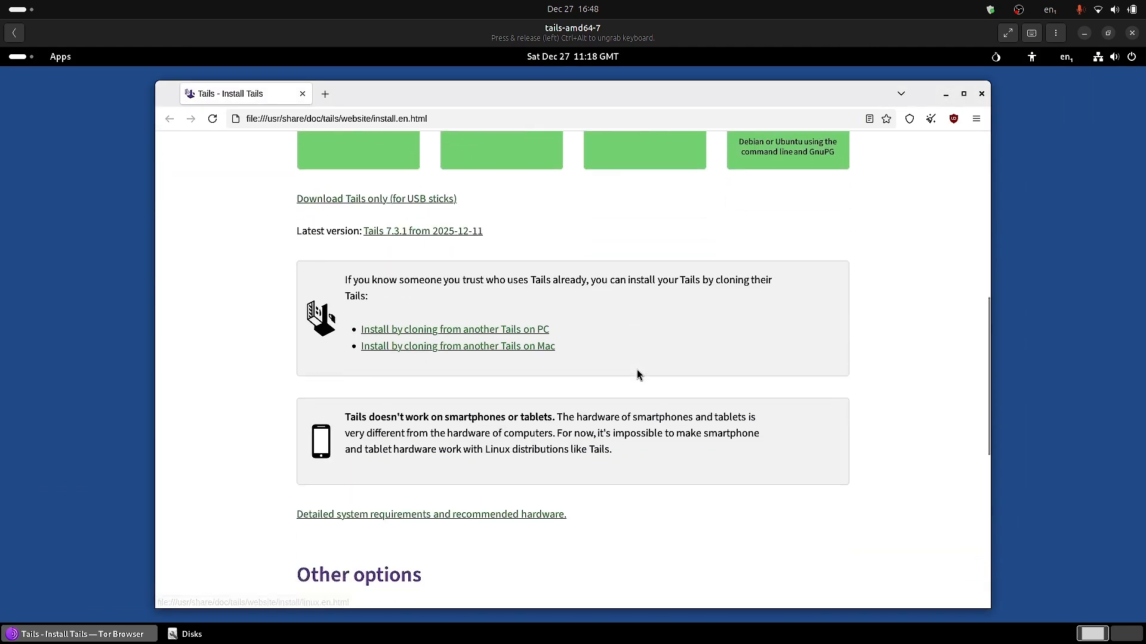
scroll(487, 403, down, 5)
scroll(487, 403, up, 5)
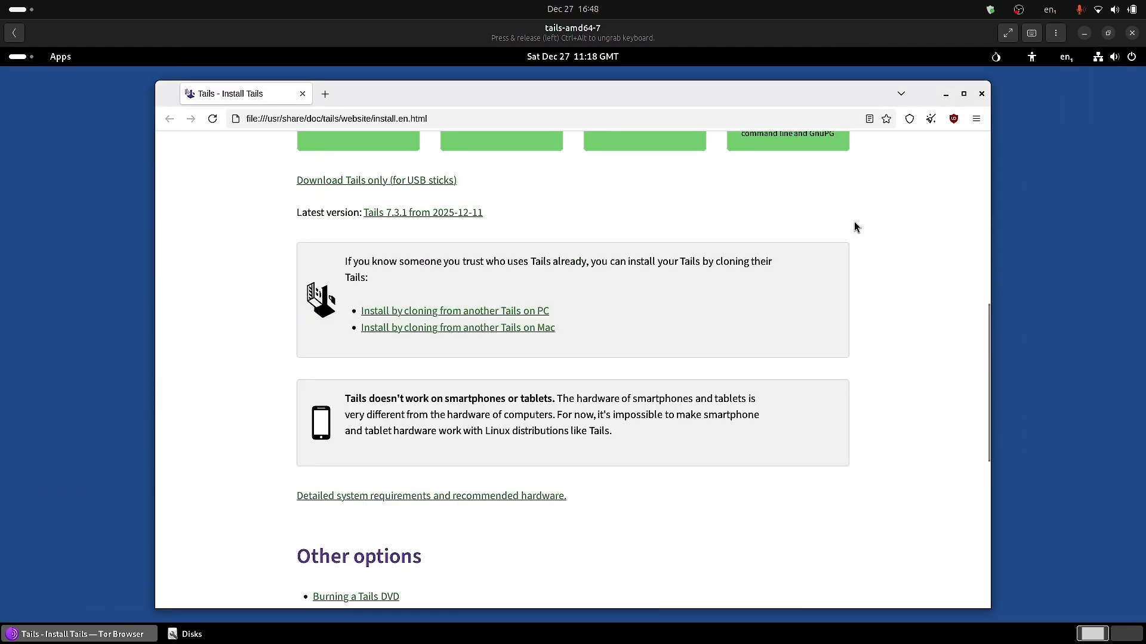
click(981, 94)
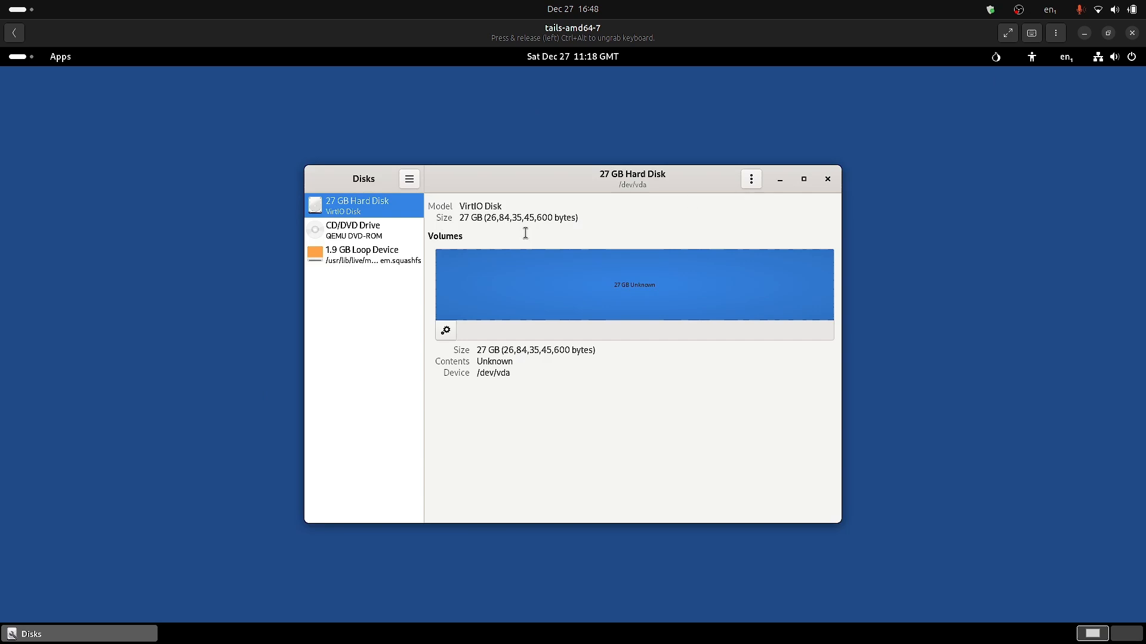
Dismiss the Disks volume menu, close Disks, and view the empty activities overview.
click(445, 330)
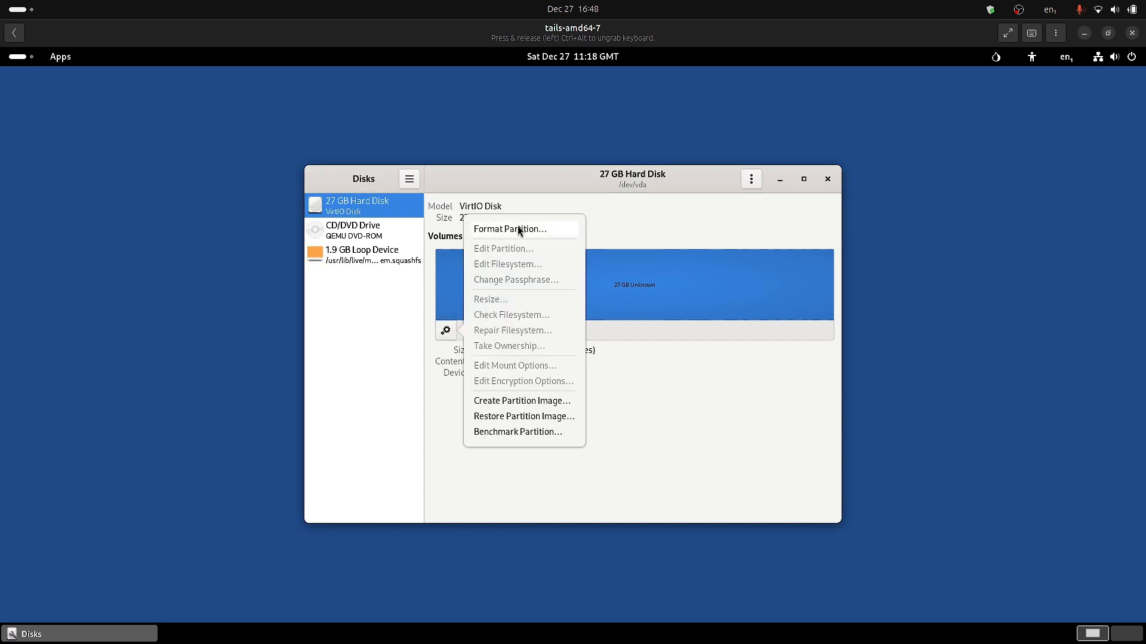
click(684, 403)
click(827, 179)
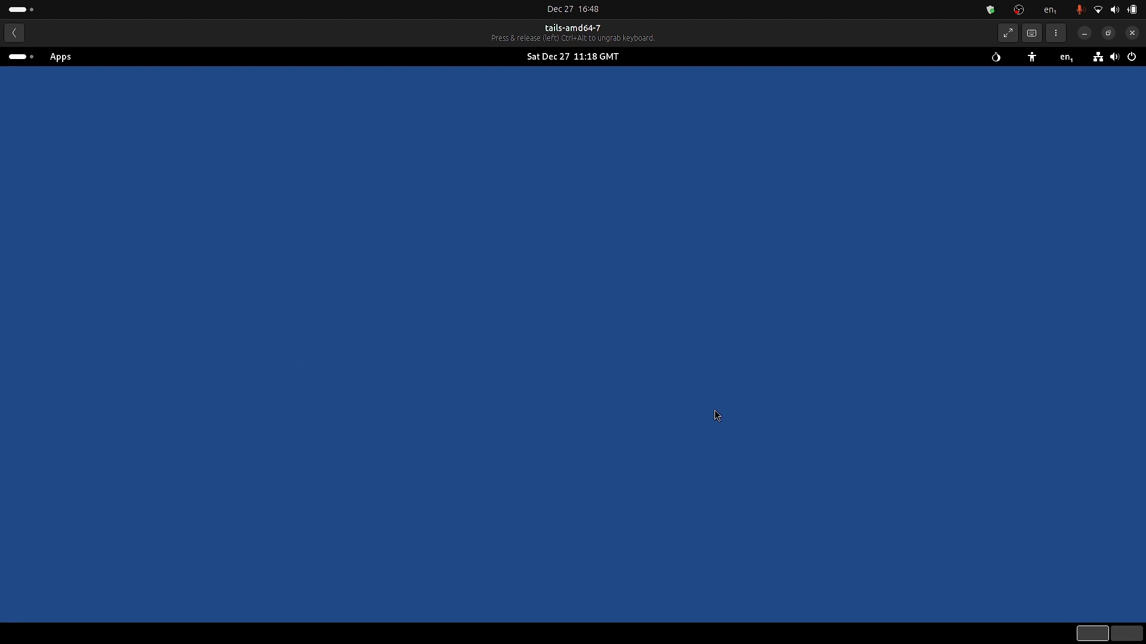
click(28, 57)
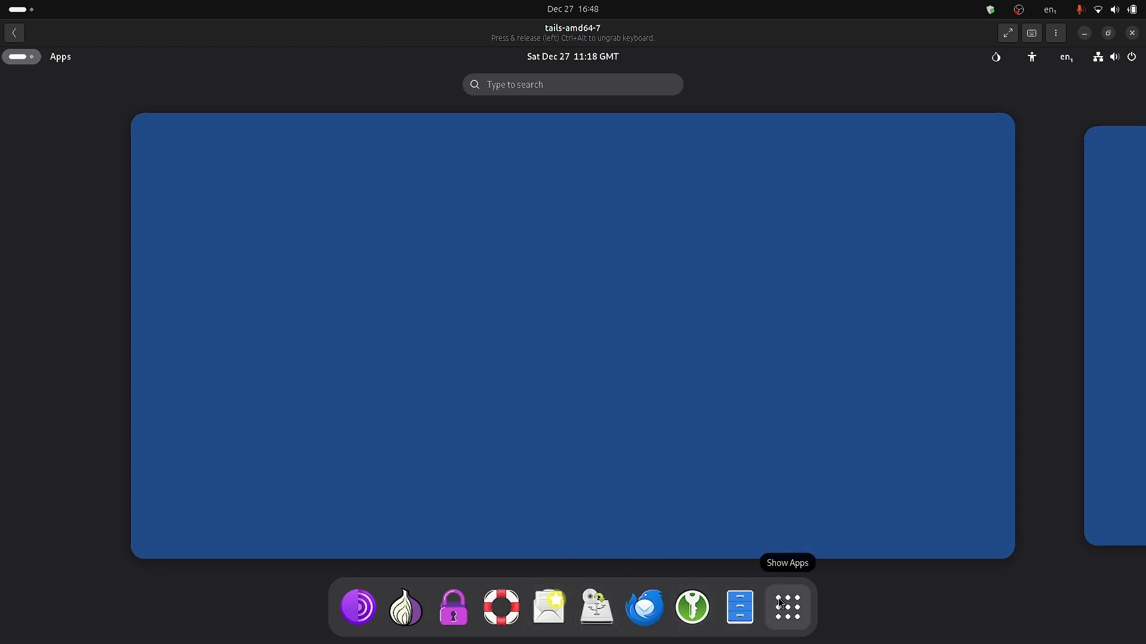
Browse the app grid back to its first page and launch Back Up Persistent Storage.
click(797, 500)
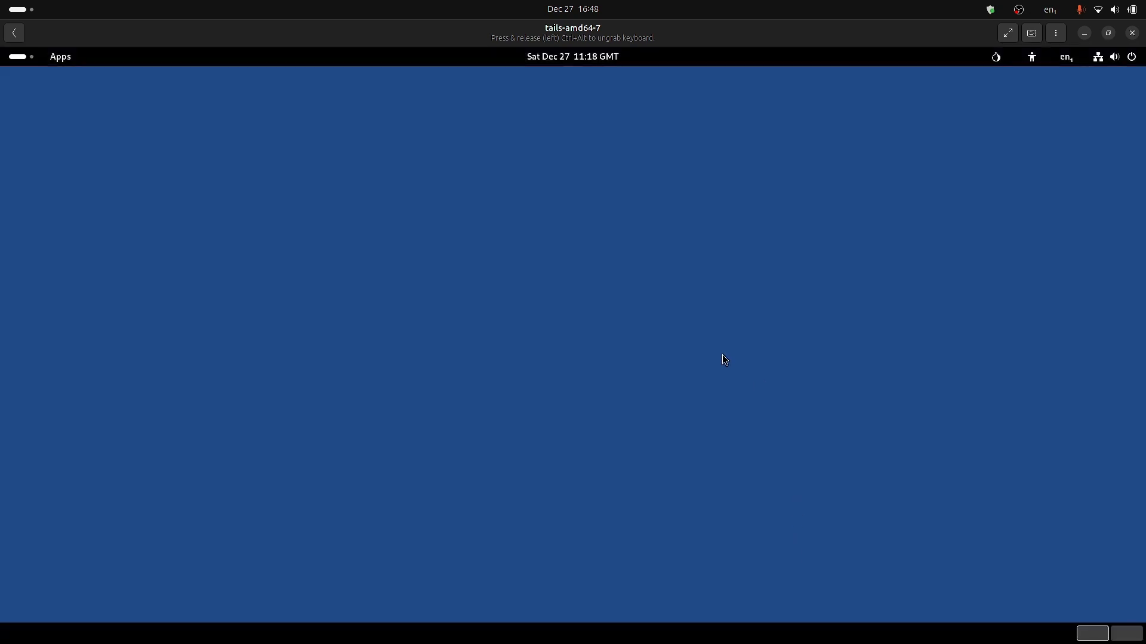
click(18, 57)
click(787, 607)
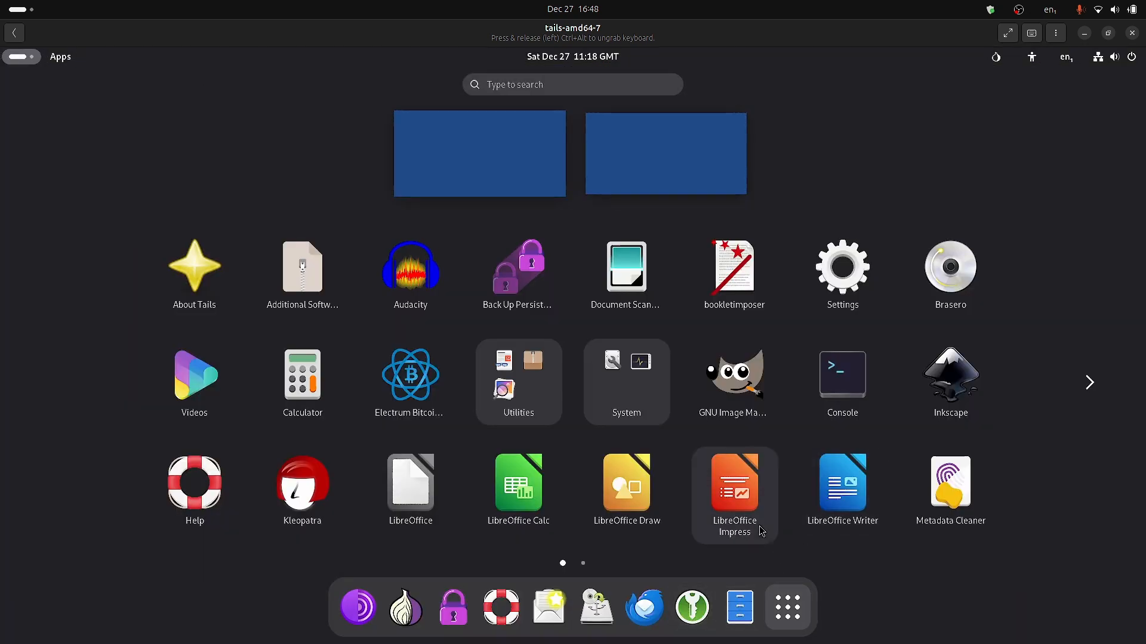
scroll(888, 385, down, 1)
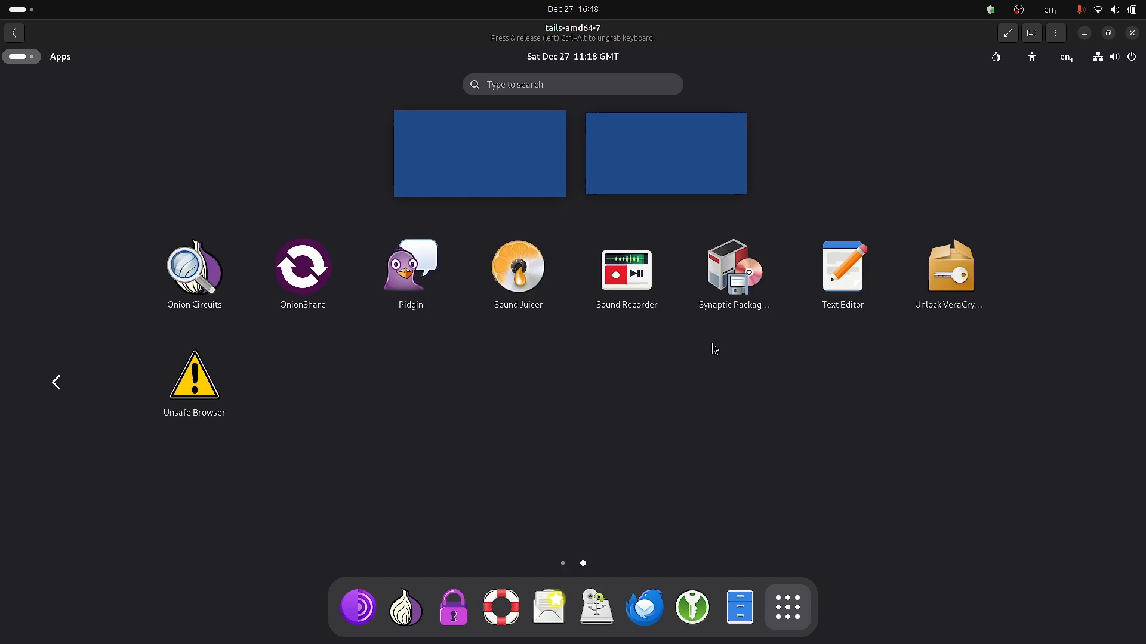
scroll(861, 379, up, 1)
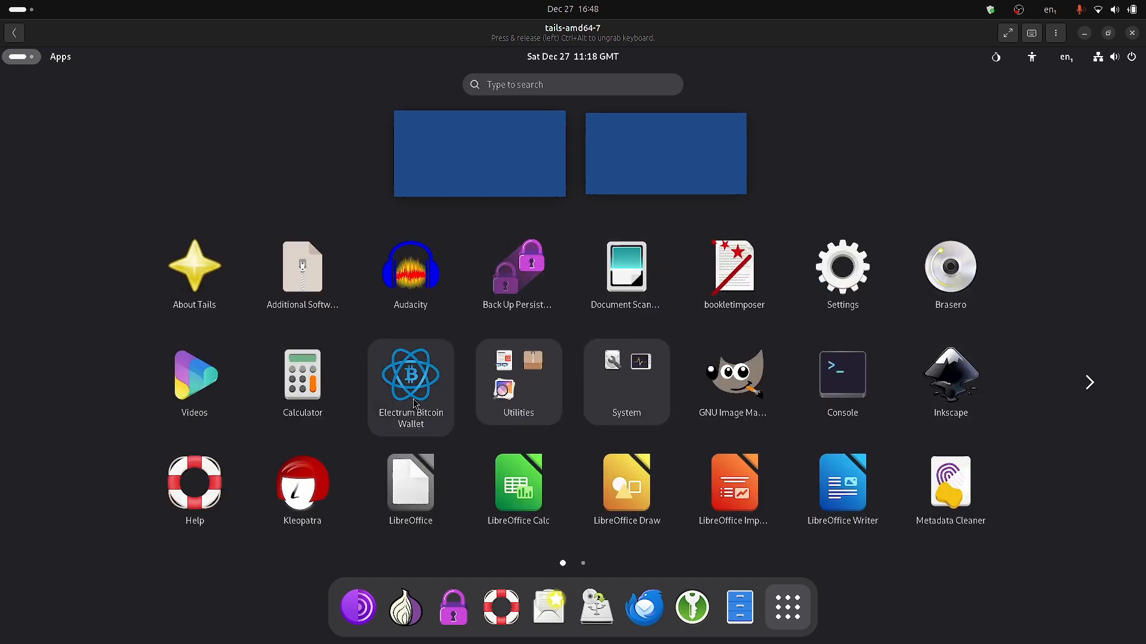
scroll(991, 412, down, 1)
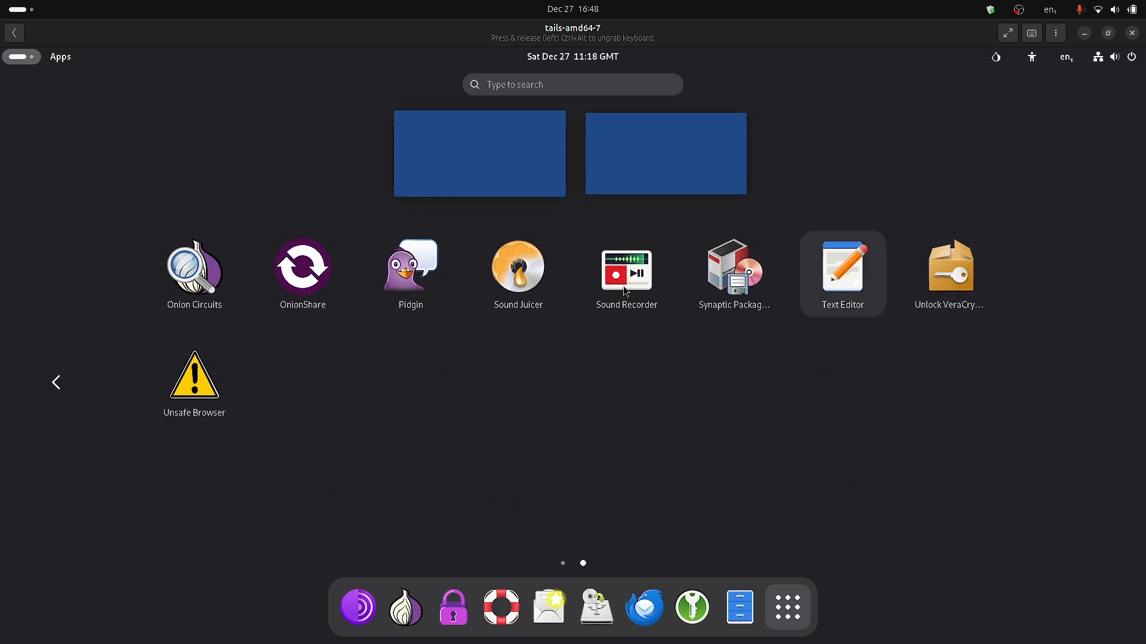
click(57, 383)
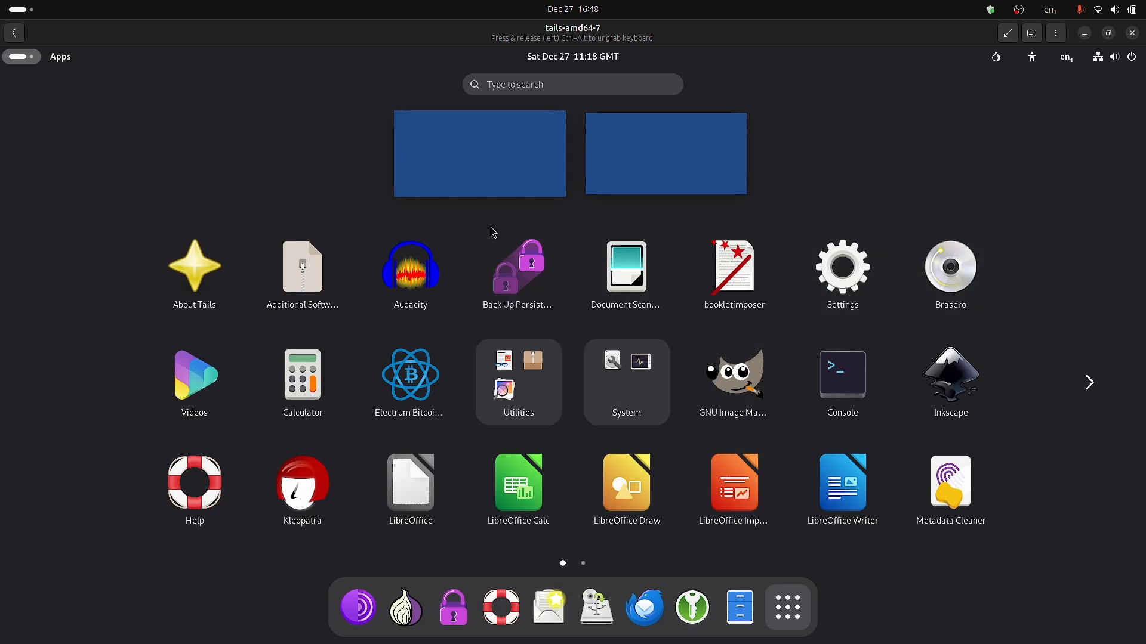
click(528, 284)
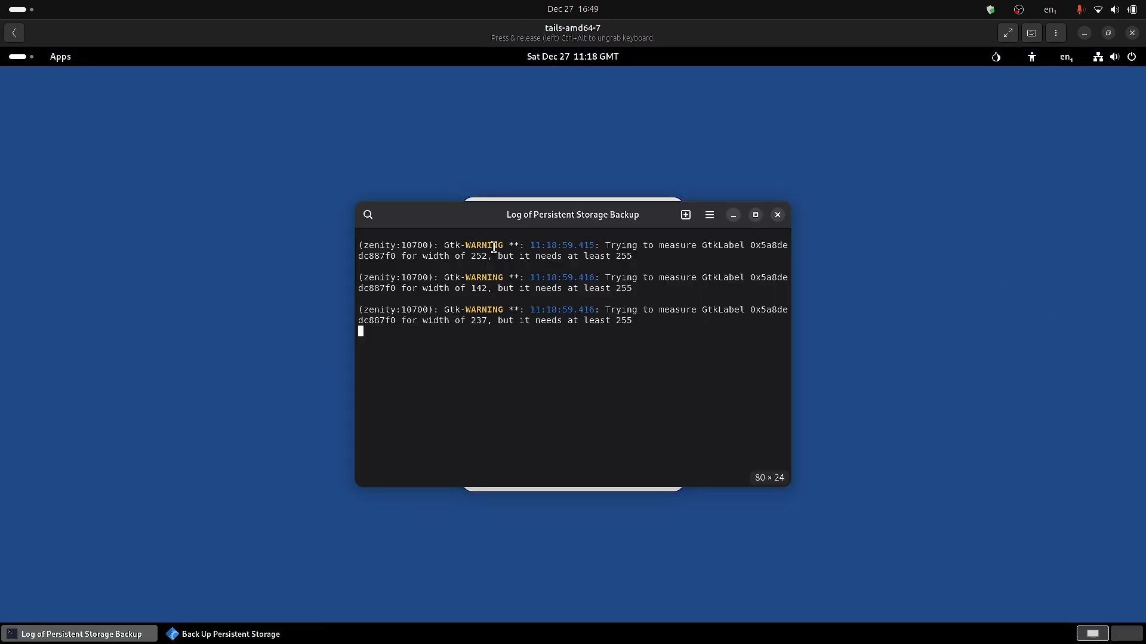
Maximize the backup log terminal, then close it despite its running process.
click(756, 216)
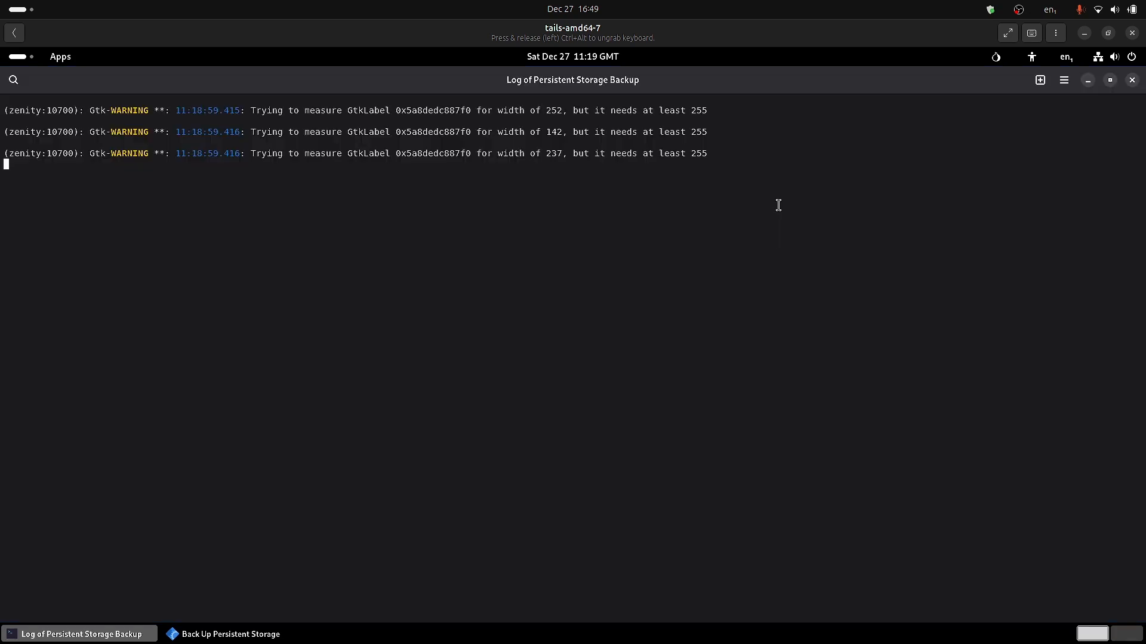
click(1132, 80)
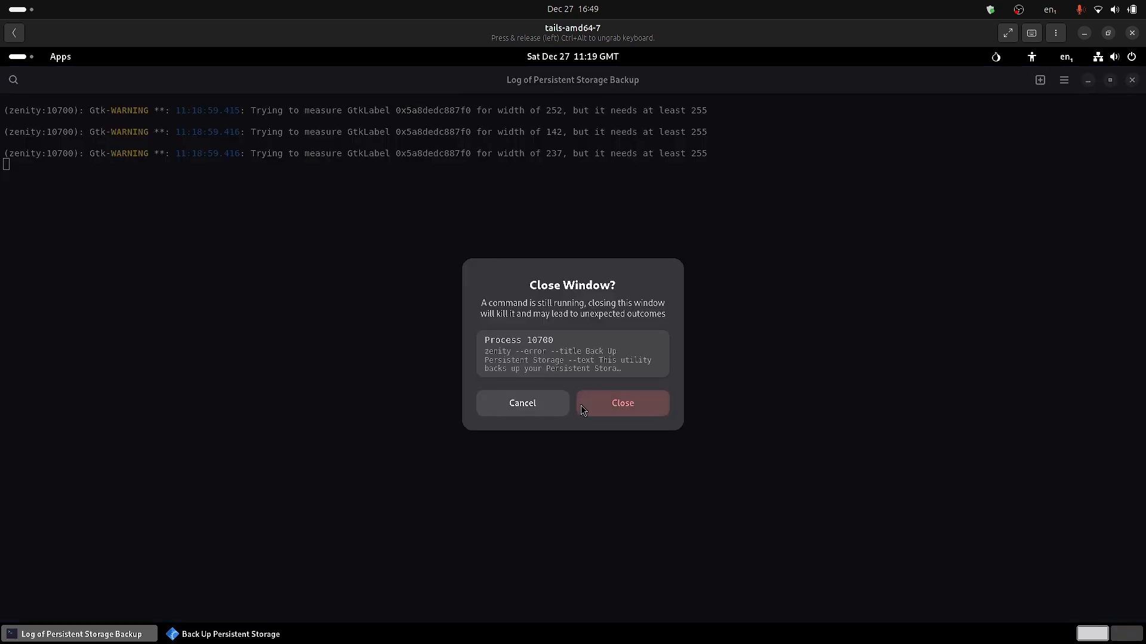
click(624, 404)
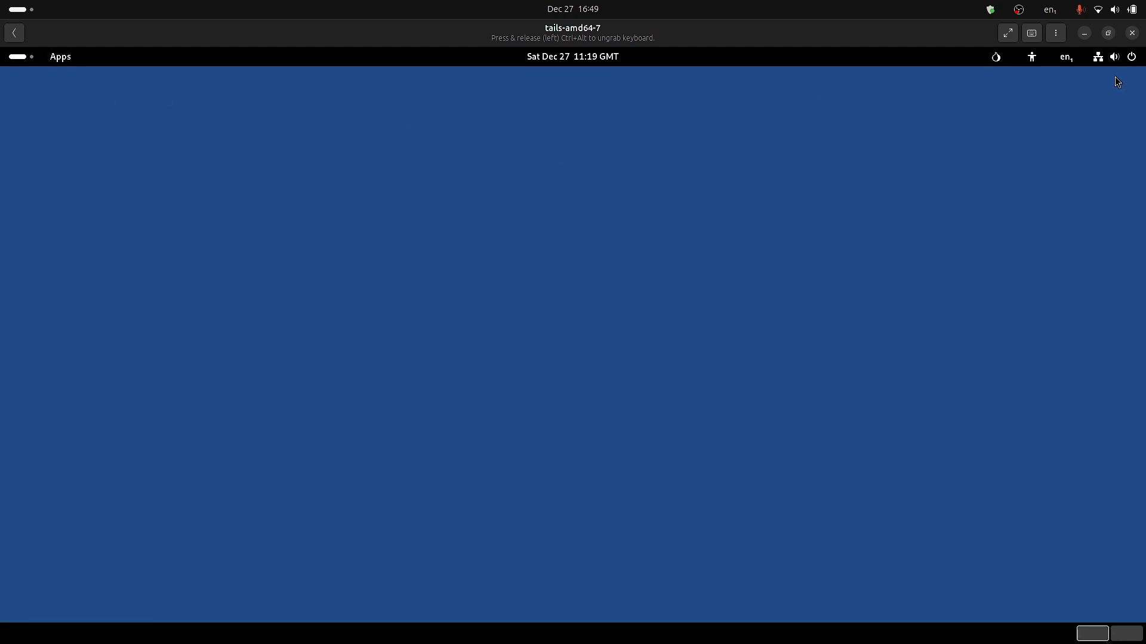
click(8, 60)
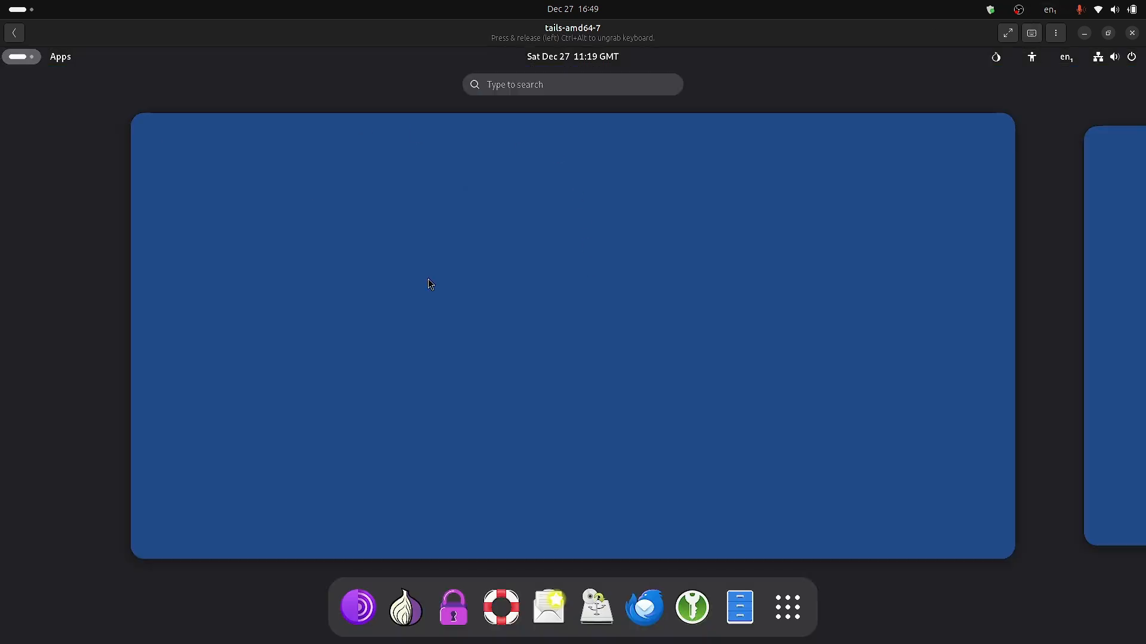
Launch Tails Cloner and set its source to a downloaded Tails ISO image.
click(595, 600)
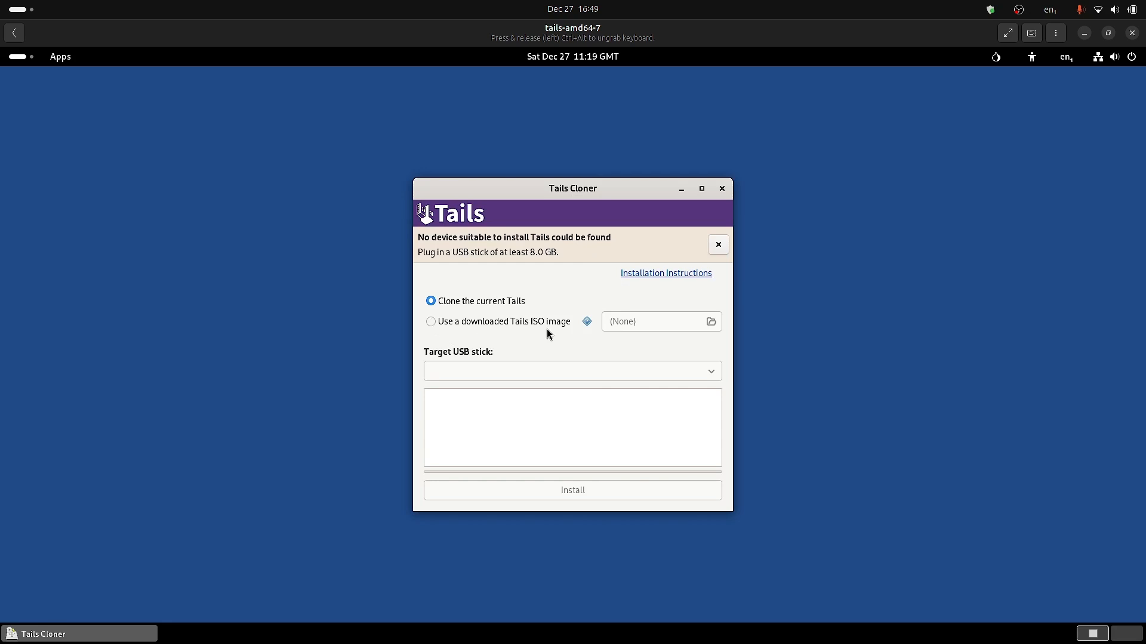
click(430, 322)
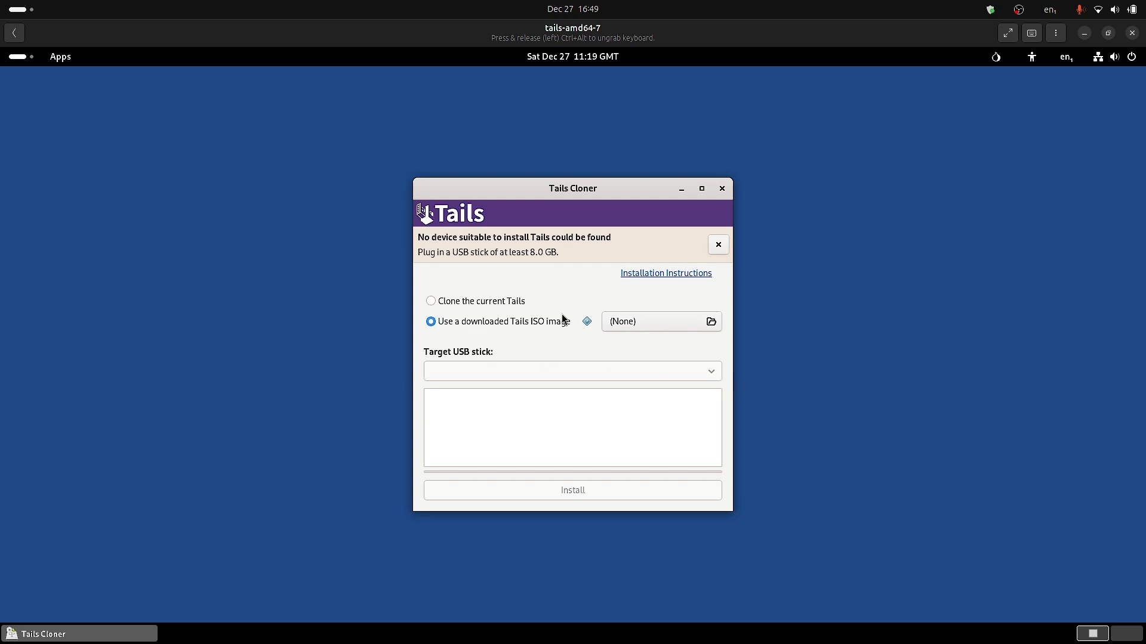
click(432, 304)
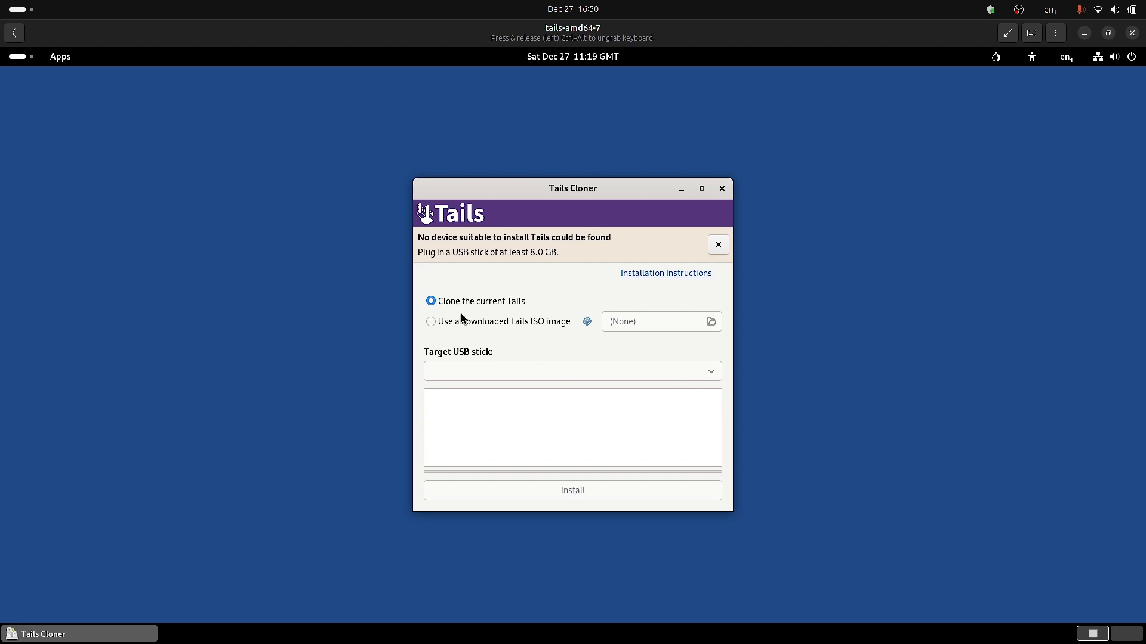
click(430, 323)
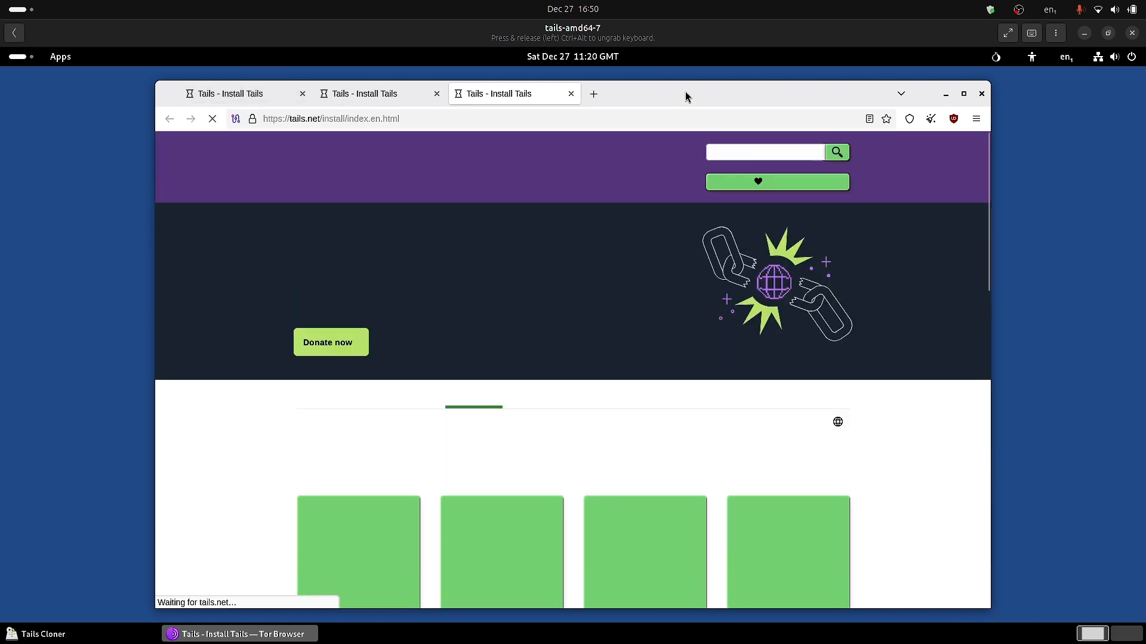
Close the Tor Browser install page and Tails Cloner, leaving an empty overview.
click(981, 94)
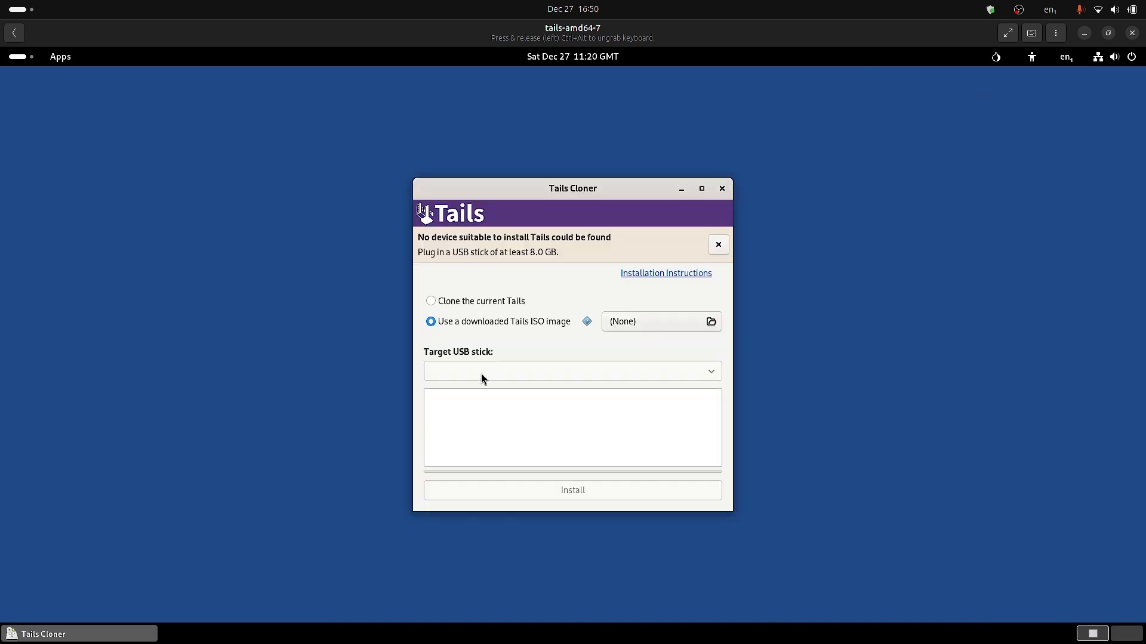
click(432, 301)
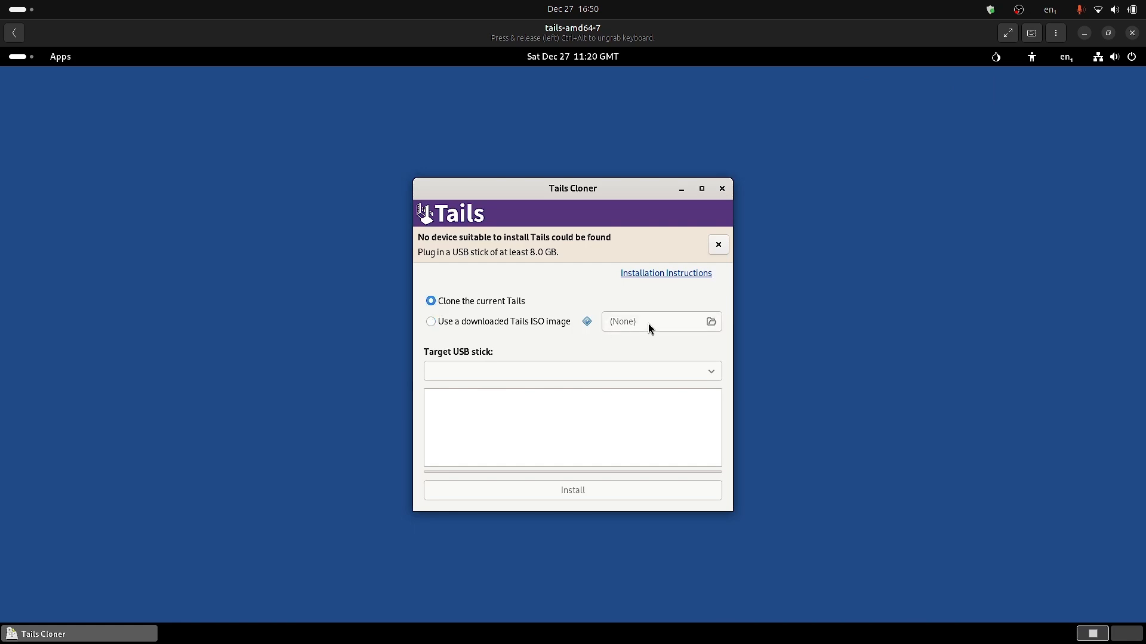
click(462, 325)
click(722, 189)
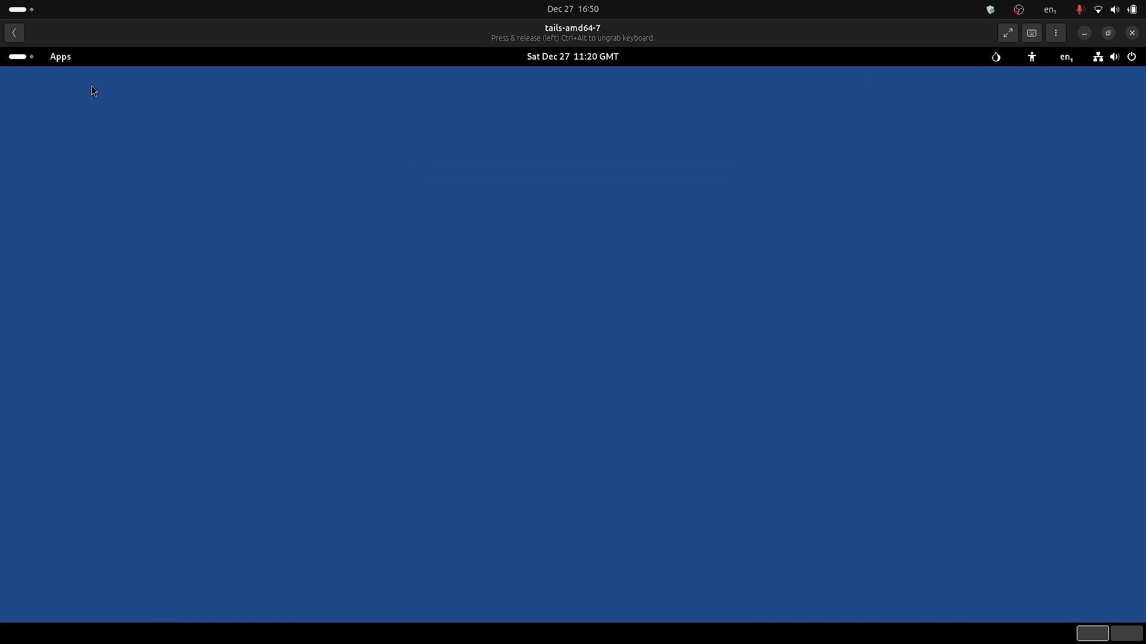
click(17, 61)
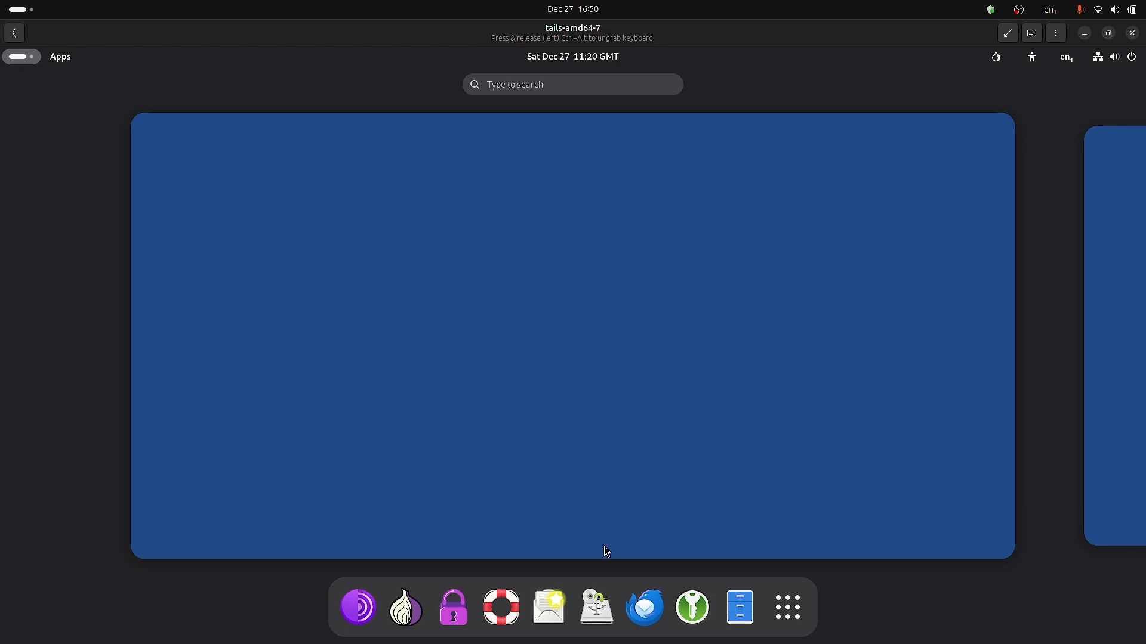
Launch Persistent Storage and follow its 'Learn more' link to the documentation in Tor Browser.
click(472, 610)
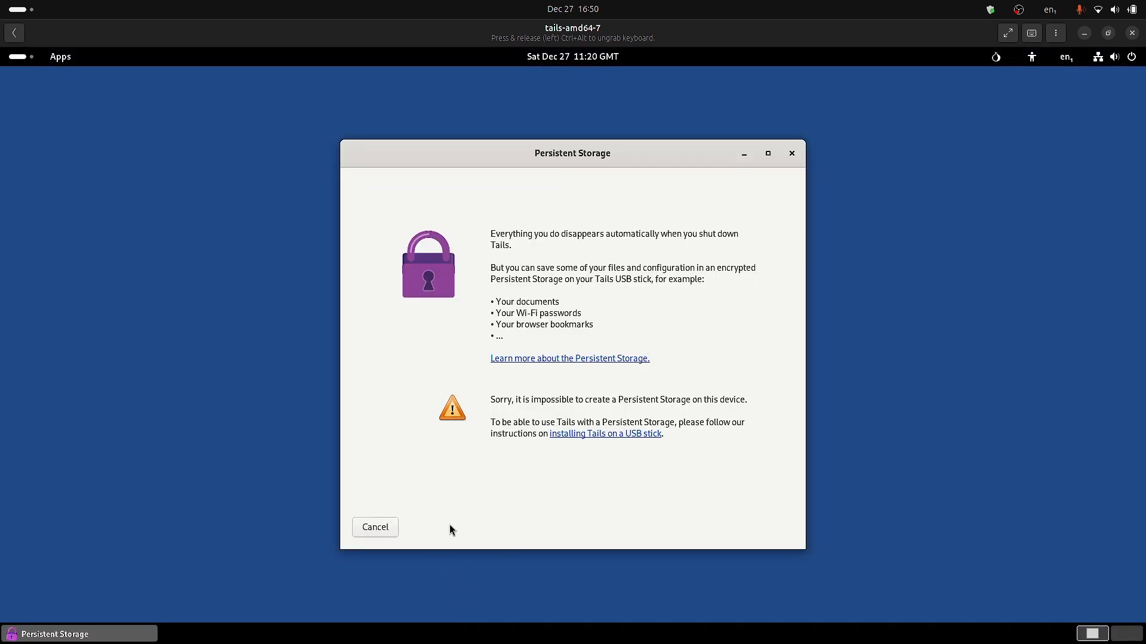
click(600, 363)
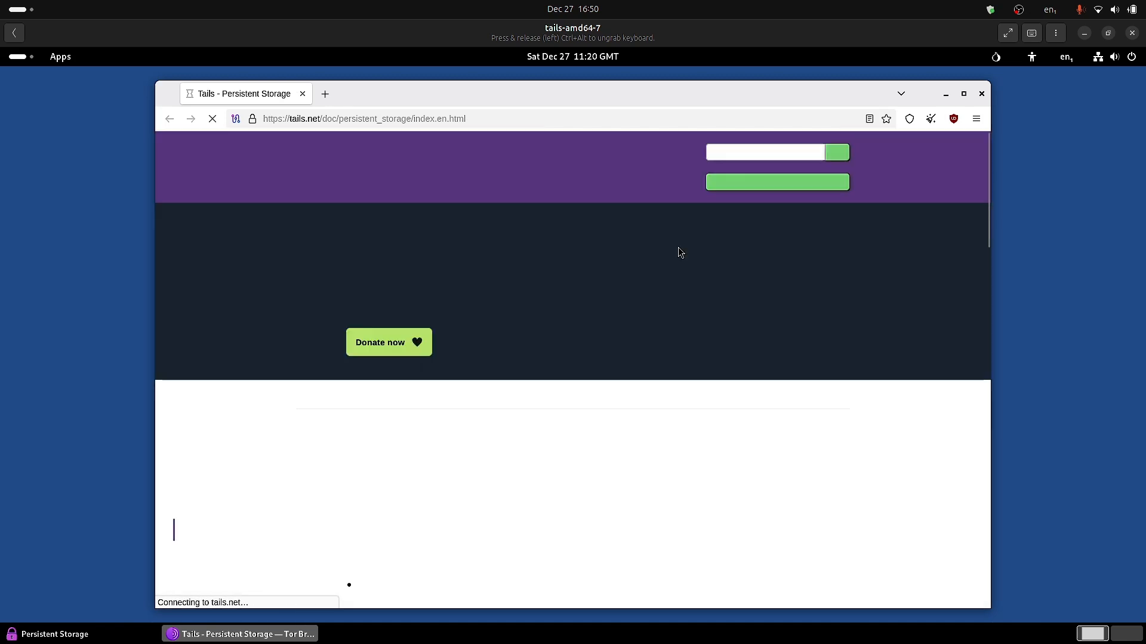
Scroll the Persistent Storage docs and open the 'Creating the Persistent Storage' guide.
scroll(677, 247, down, 3)
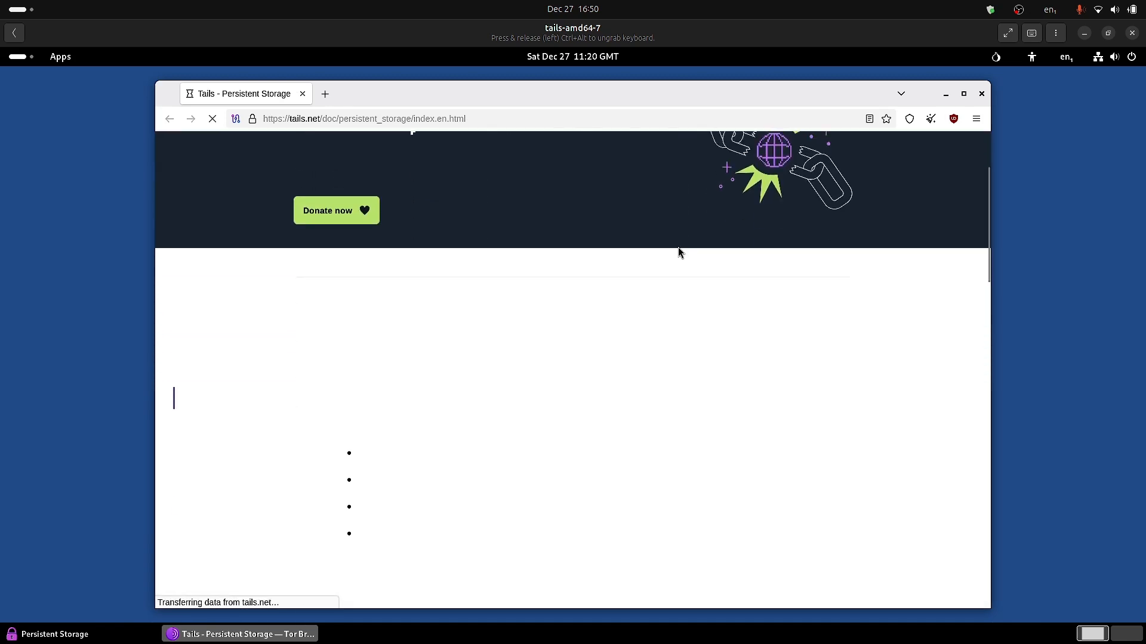
scroll(678, 252, down, 3)
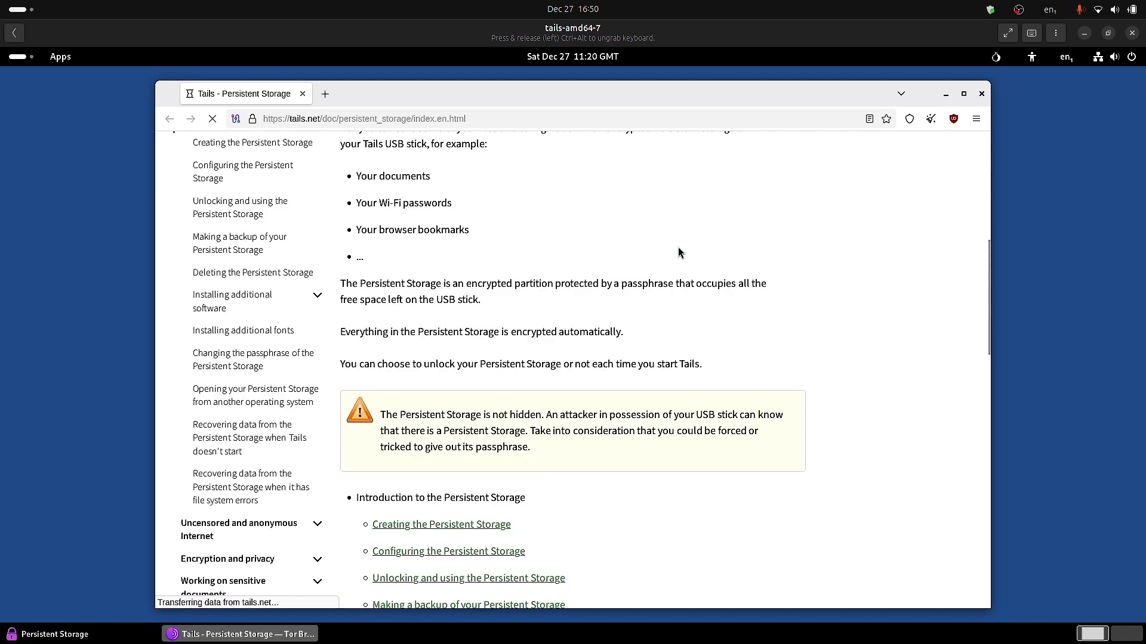
scroll(678, 252, down, 2)
click(469, 392)
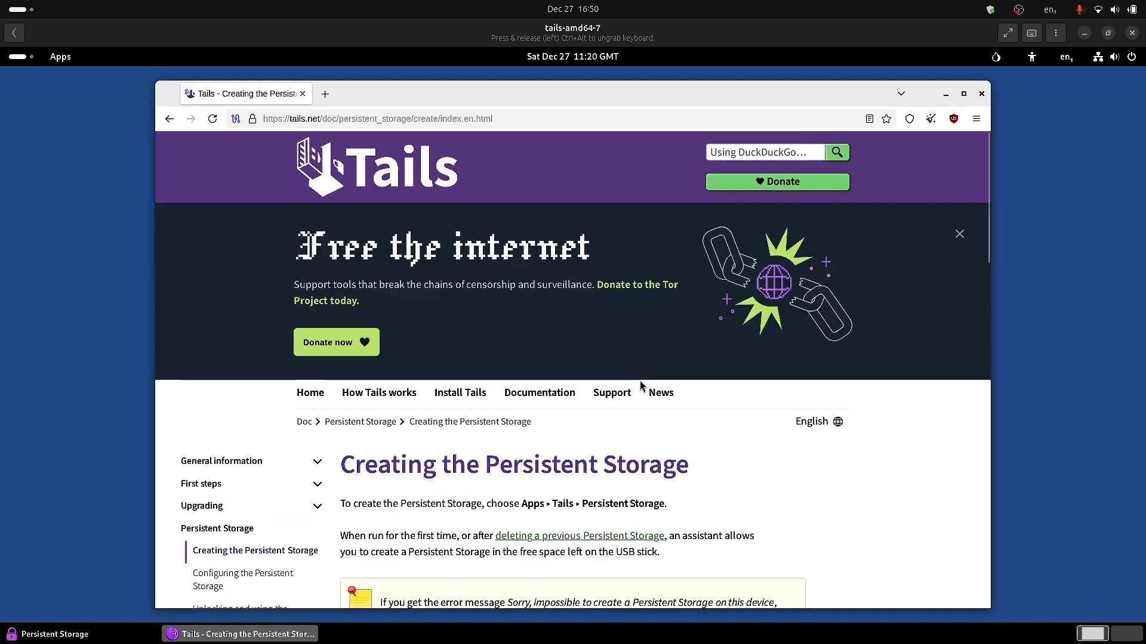
Read through the creation guide, then minimize Tor Browser to reveal the Persistent Storage dialog.
scroll(770, 484, down, 3)
scroll(767, 479, down, 3)
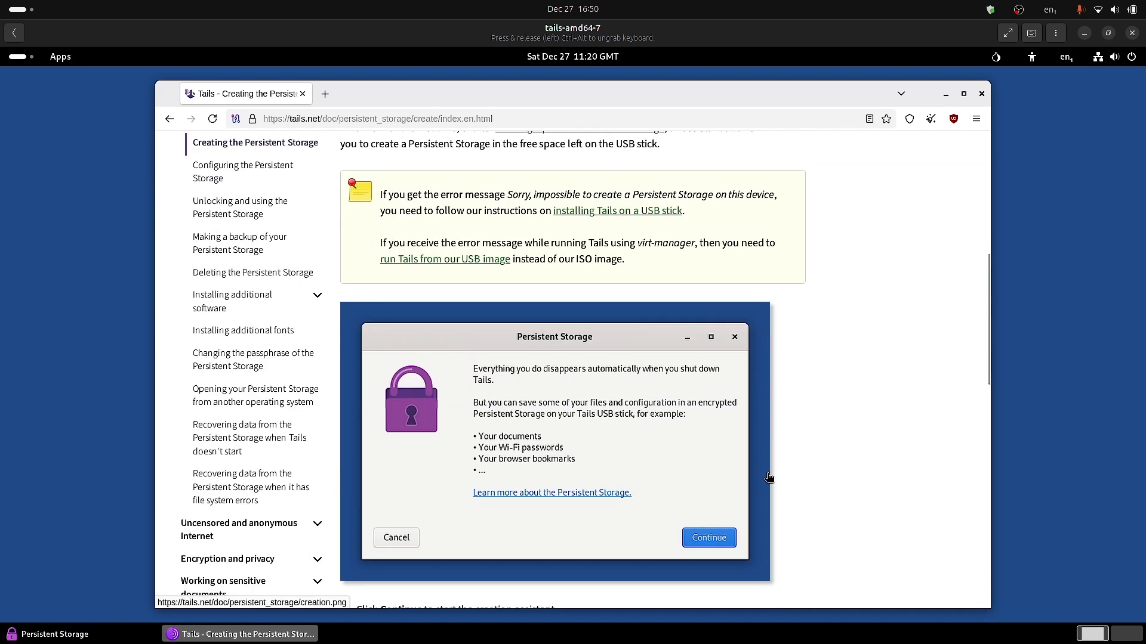
scroll(767, 480, down, 5)
scroll(767, 479, down, 3)
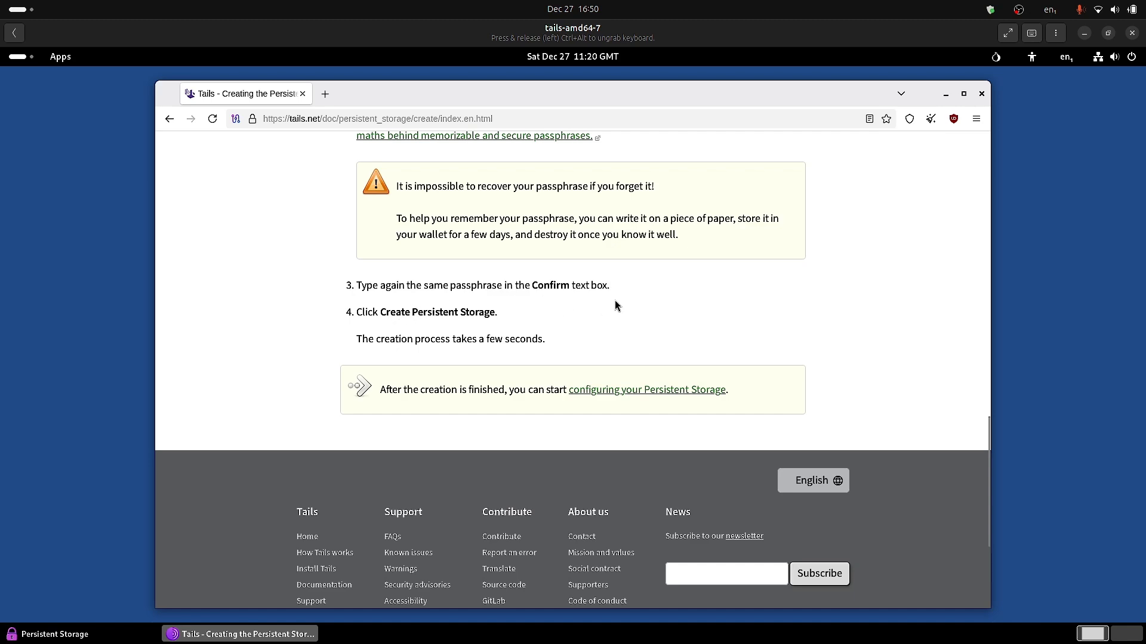
scroll(617, 308, up, 1)
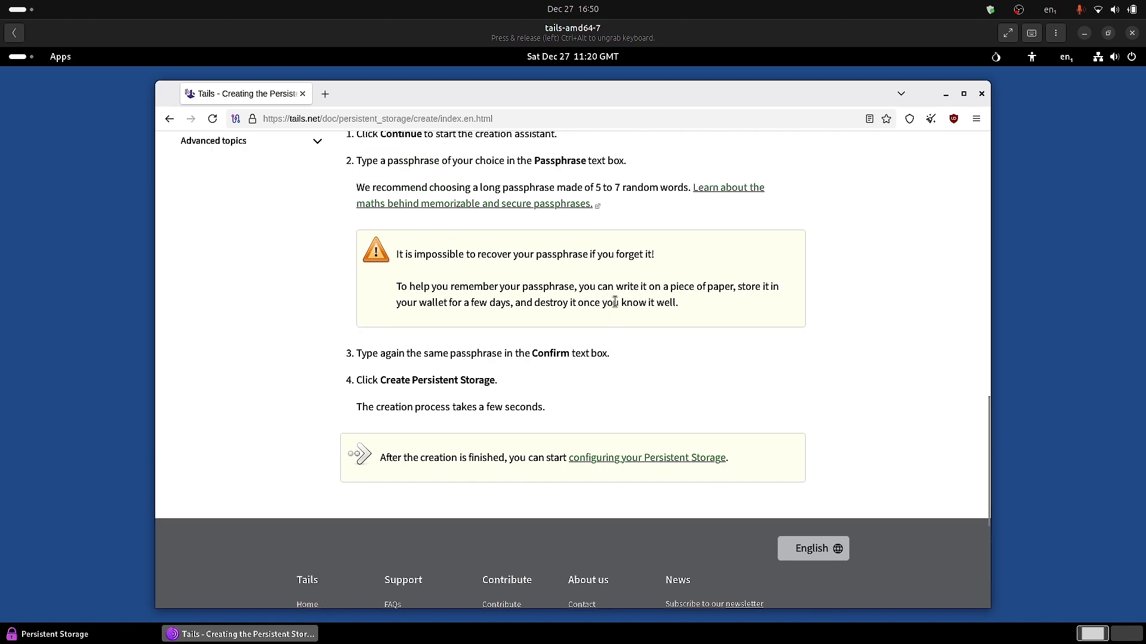
scroll(614, 302, up, 4)
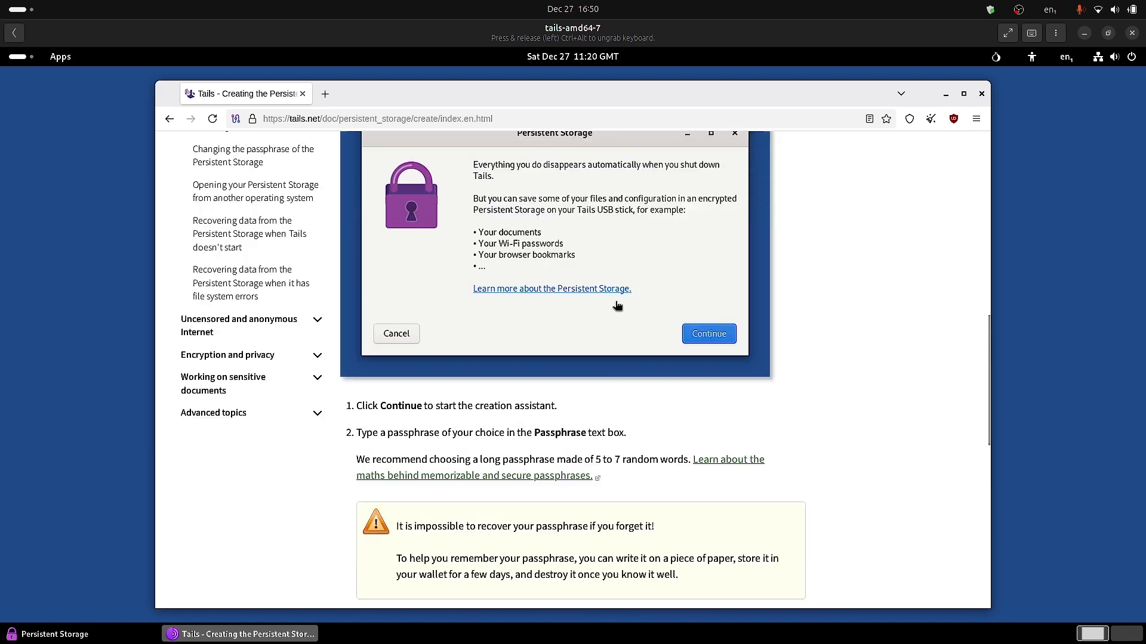
scroll(618, 306, down, 1)
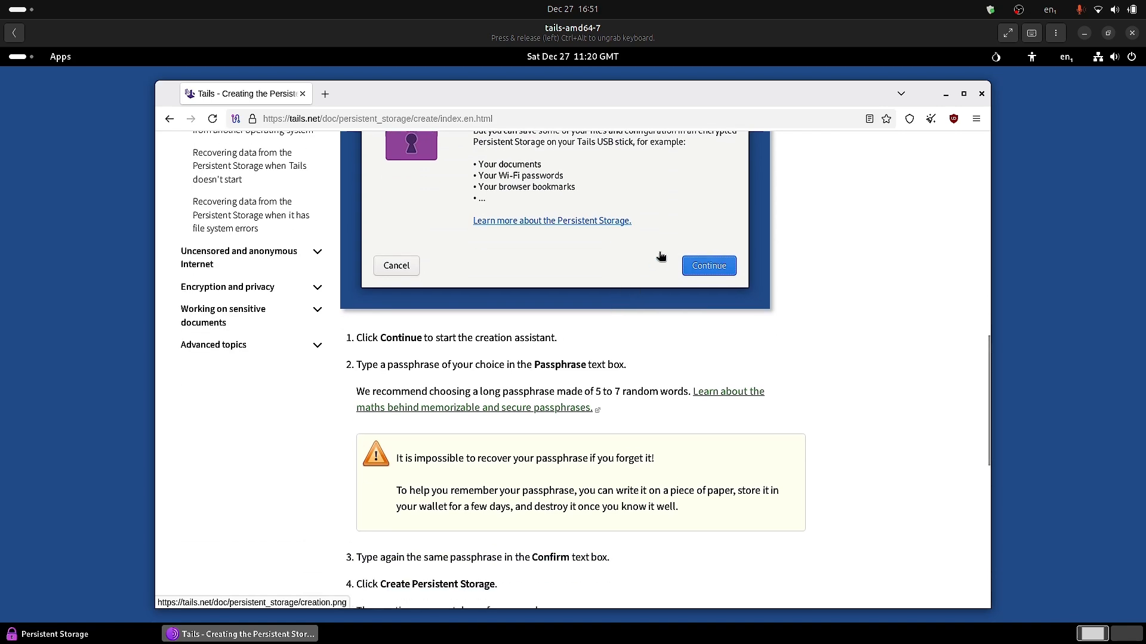
scroll(659, 260, up, 2)
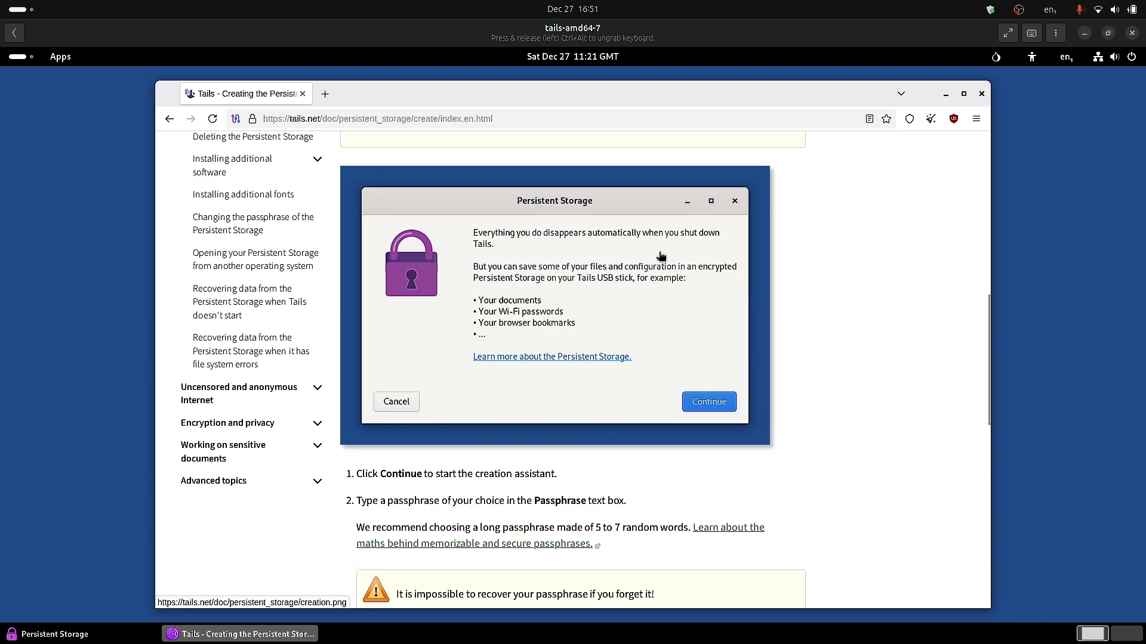
click(946, 93)
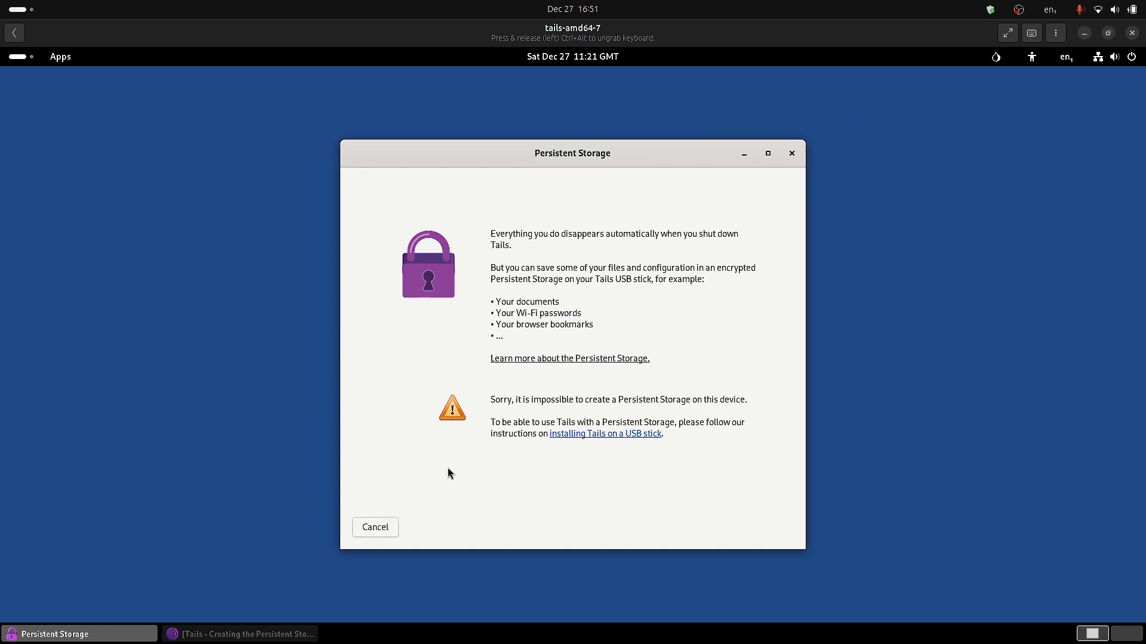
Move the Persistent Storage dialog aside, open its USB install instructions, then launch Disks from System.
drag(626, 157, 769, 140)
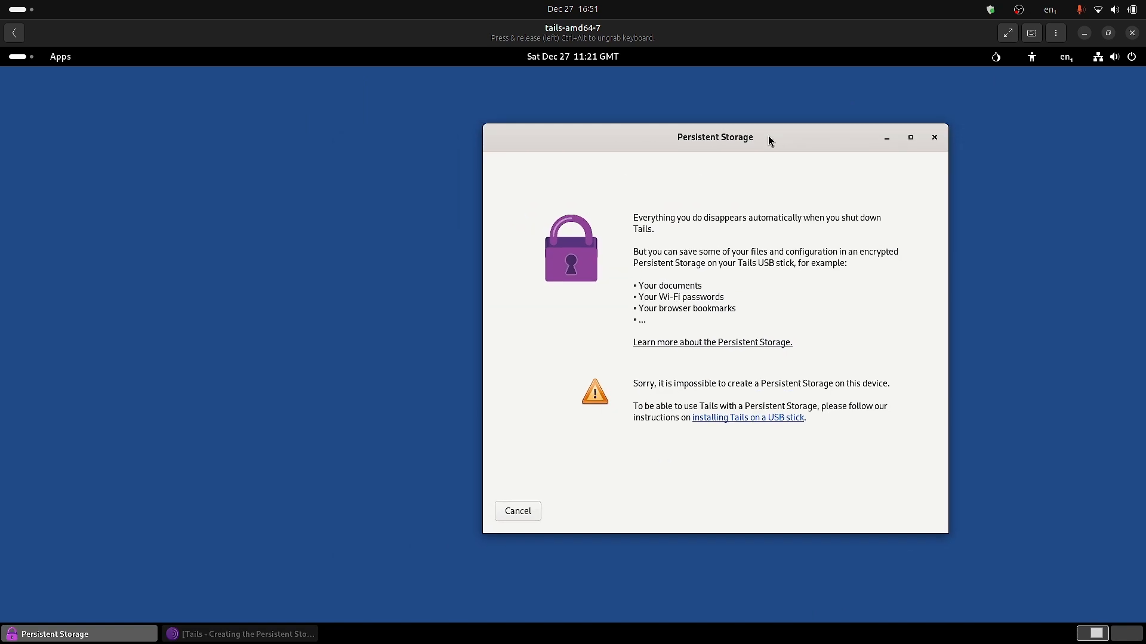
click(774, 419)
click(24, 58)
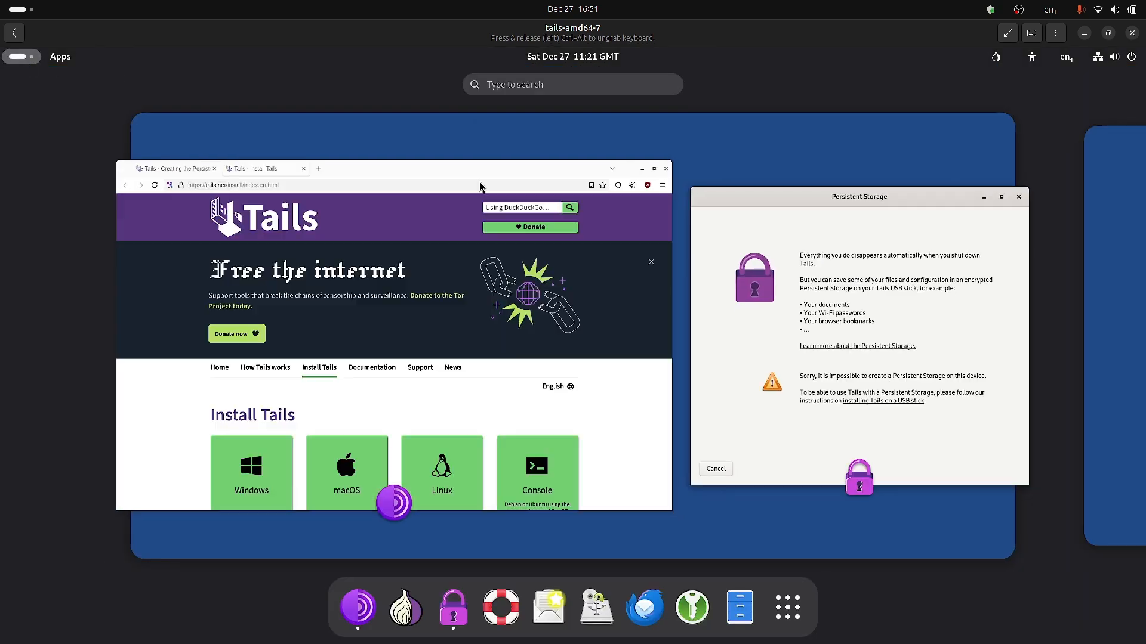
click(787, 607)
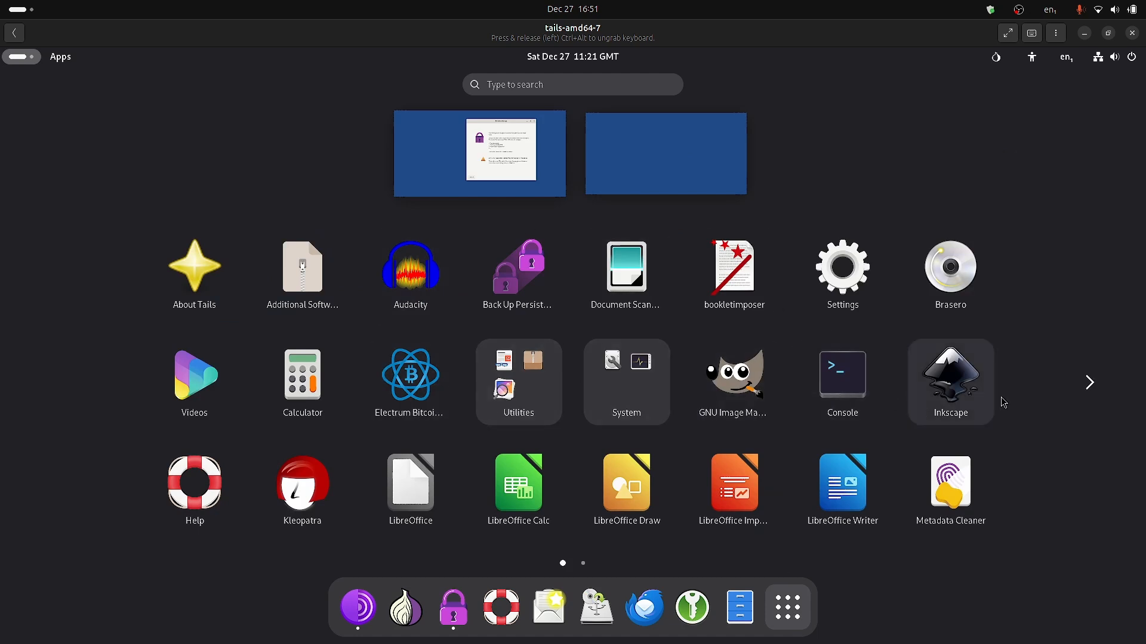
click(621, 375)
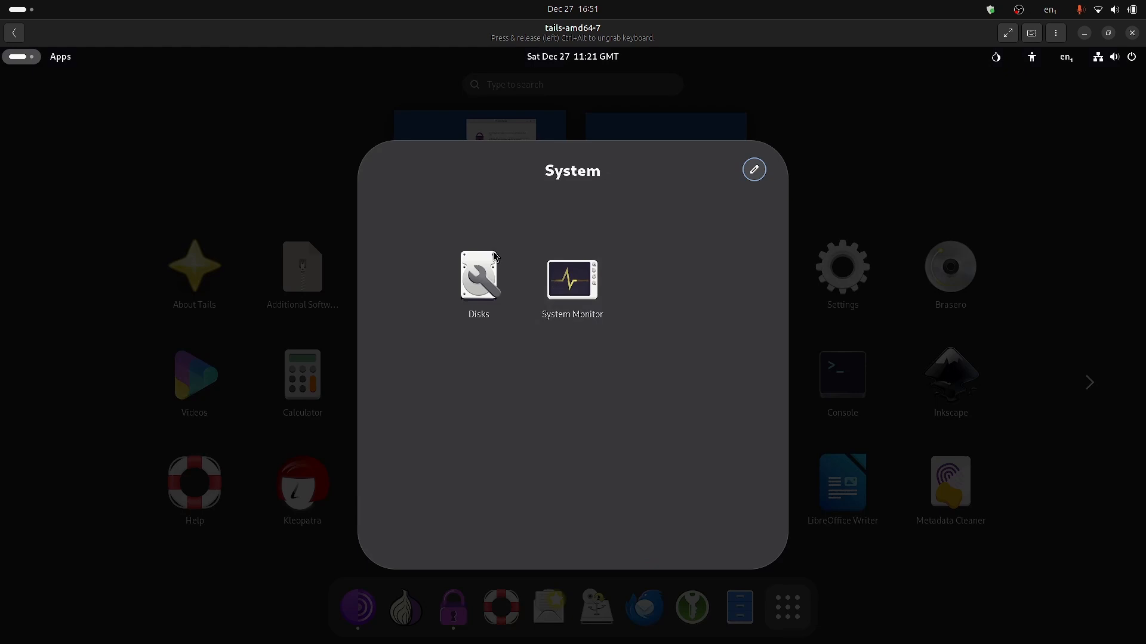
click(471, 263)
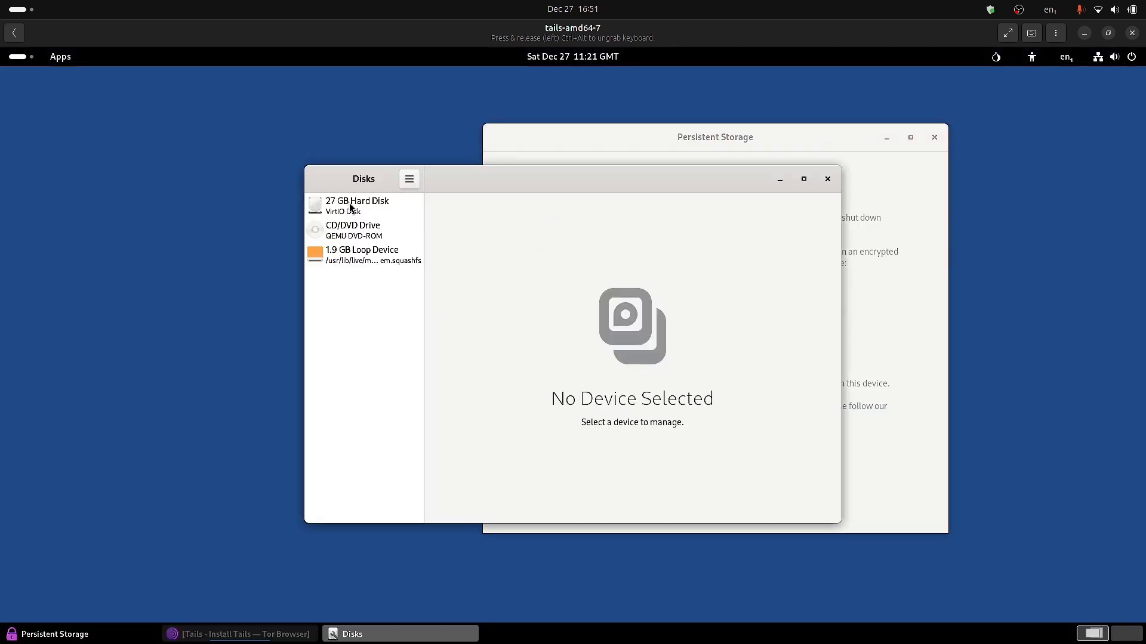
Inspect the 27 GB hard disk, CD/DVD drive and 1.9 GB loop device, plus the disk's partition menu.
click(351, 206)
click(445, 330)
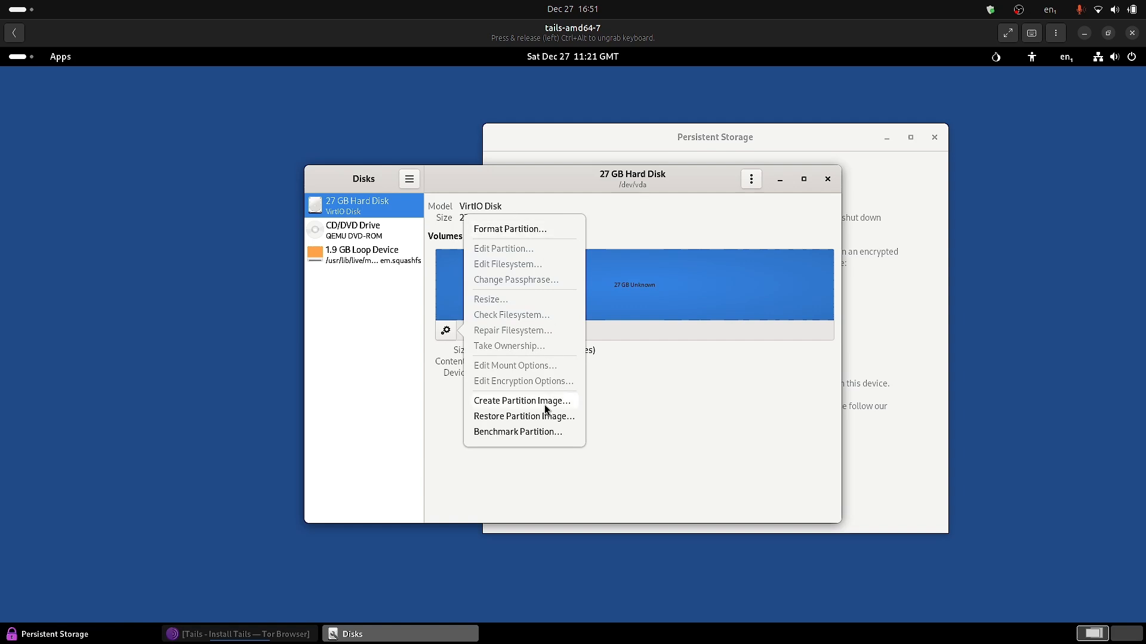
click(657, 435)
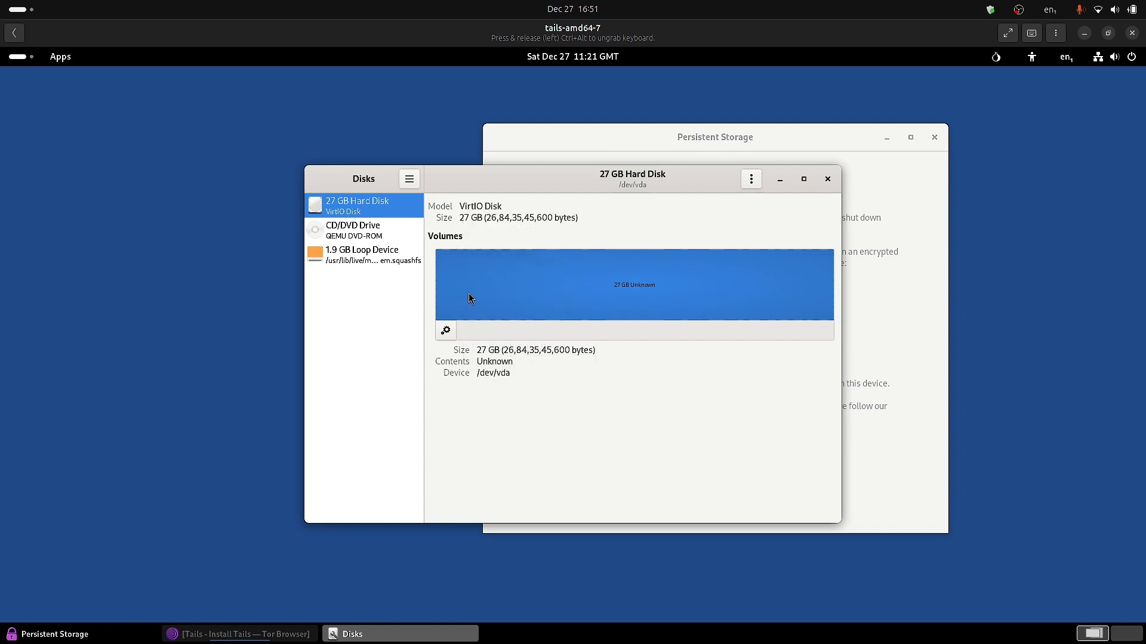
click(445, 335)
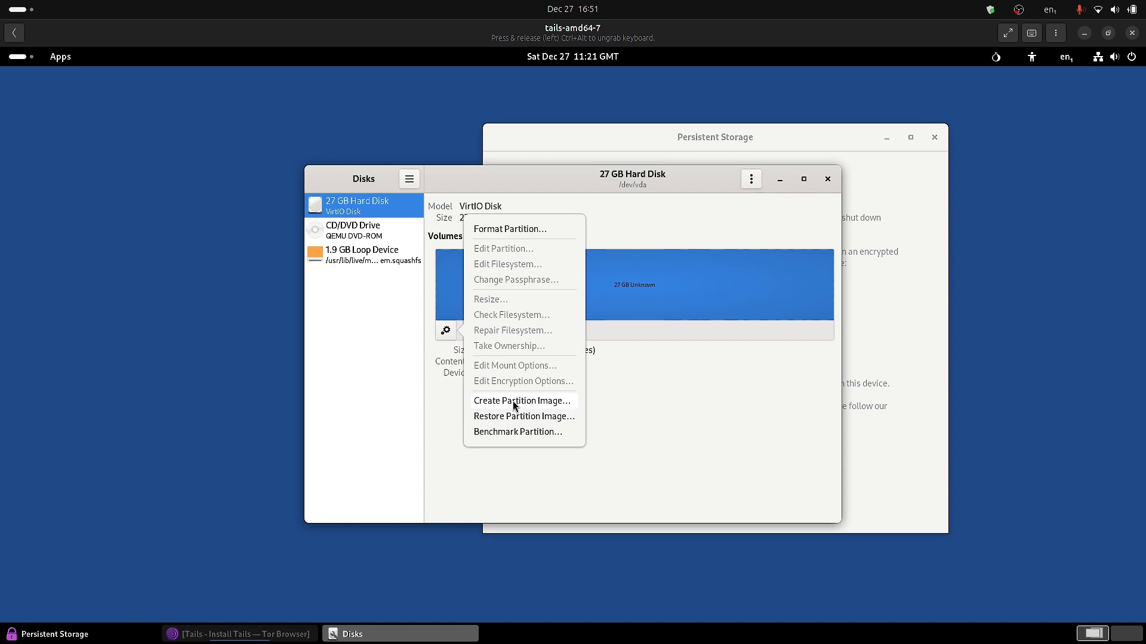
click(368, 257)
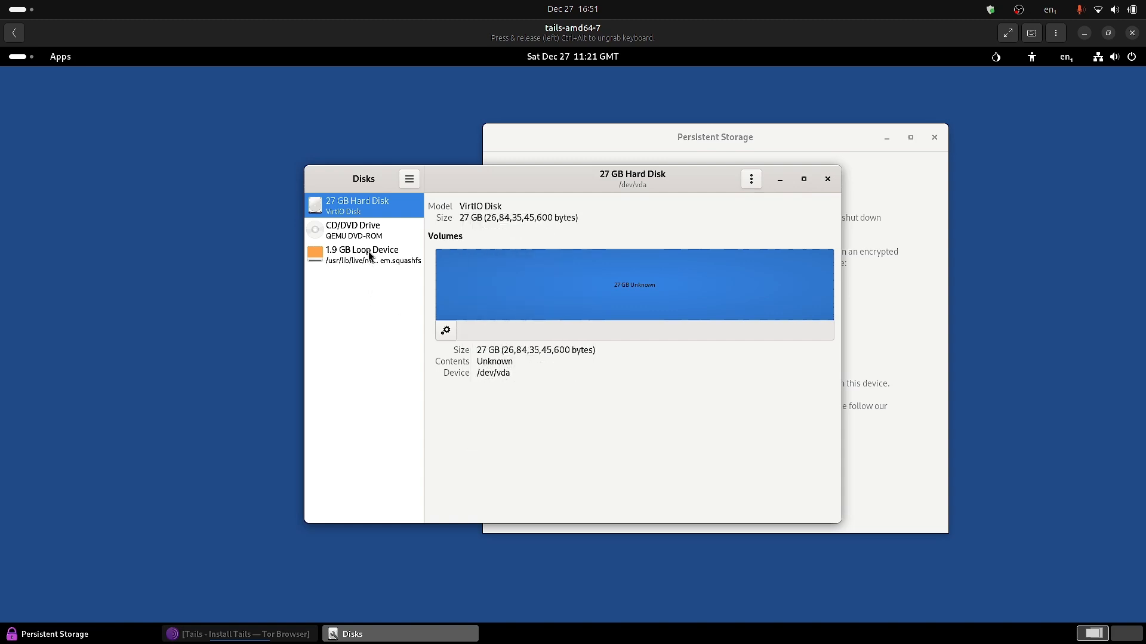
click(368, 253)
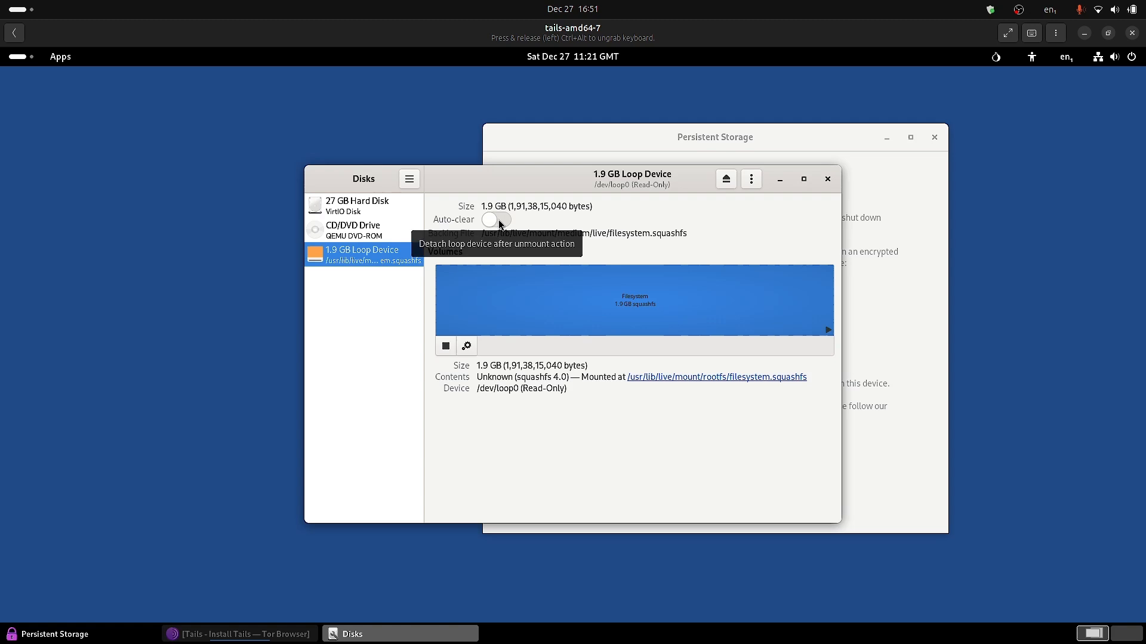
click(351, 231)
click(364, 208)
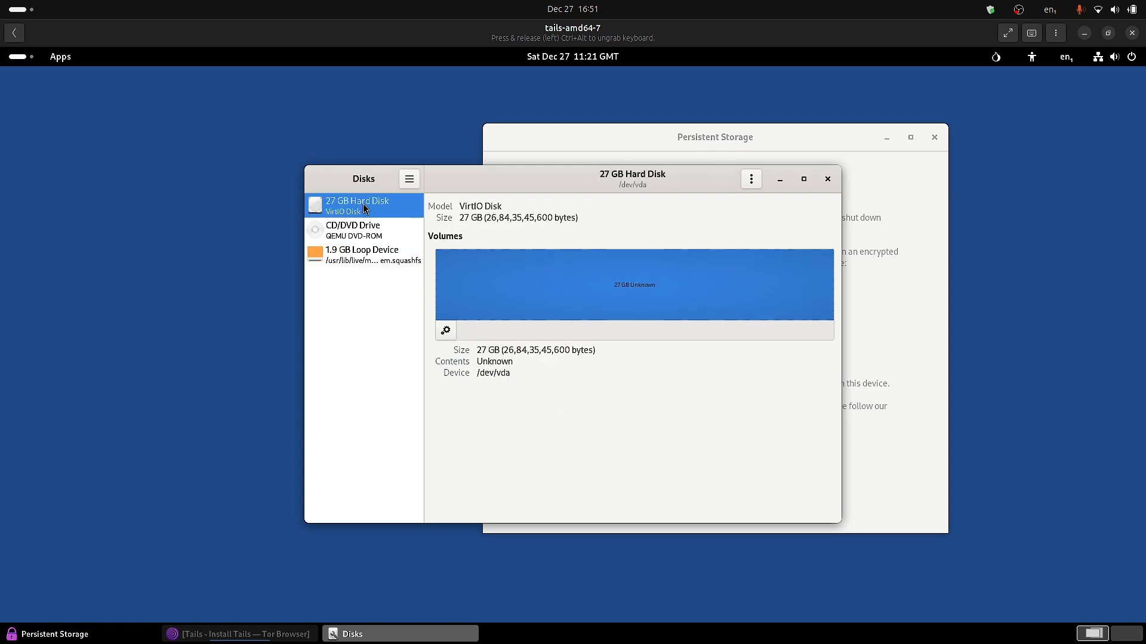
Open Create Partition Image for the 27 GB hard disk /dev/vda.
click(445, 331)
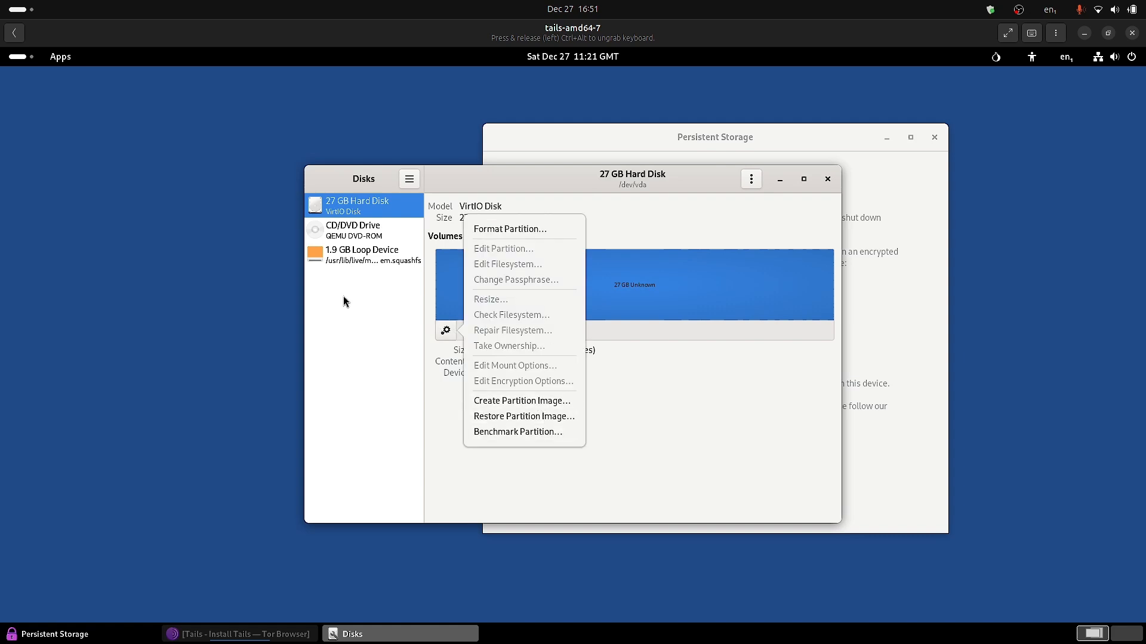
click(363, 254)
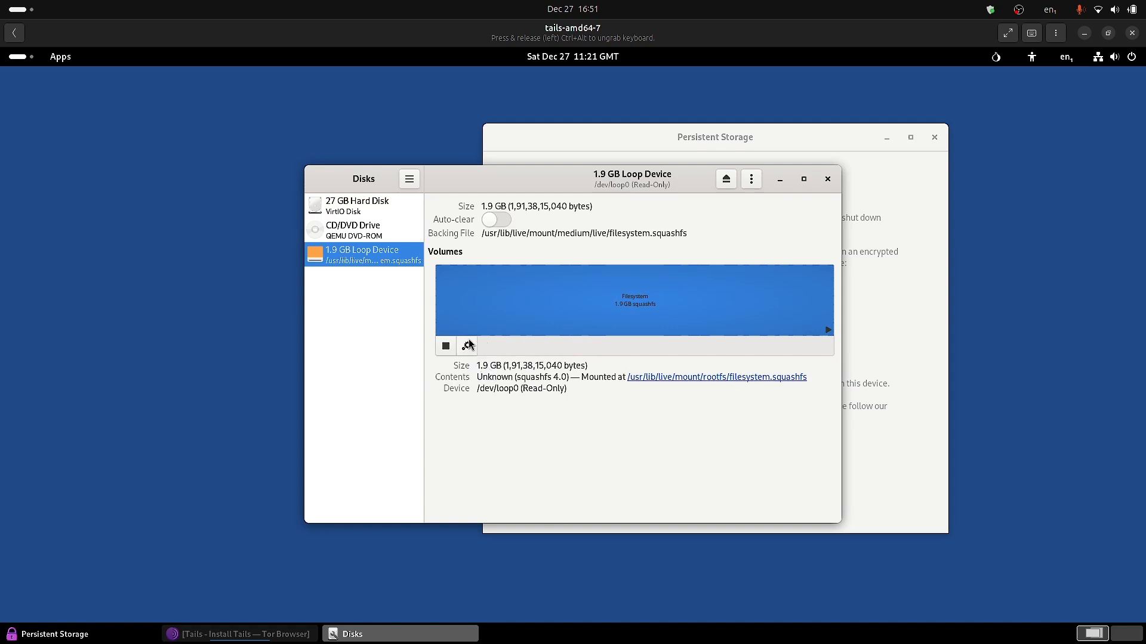
click(364, 213)
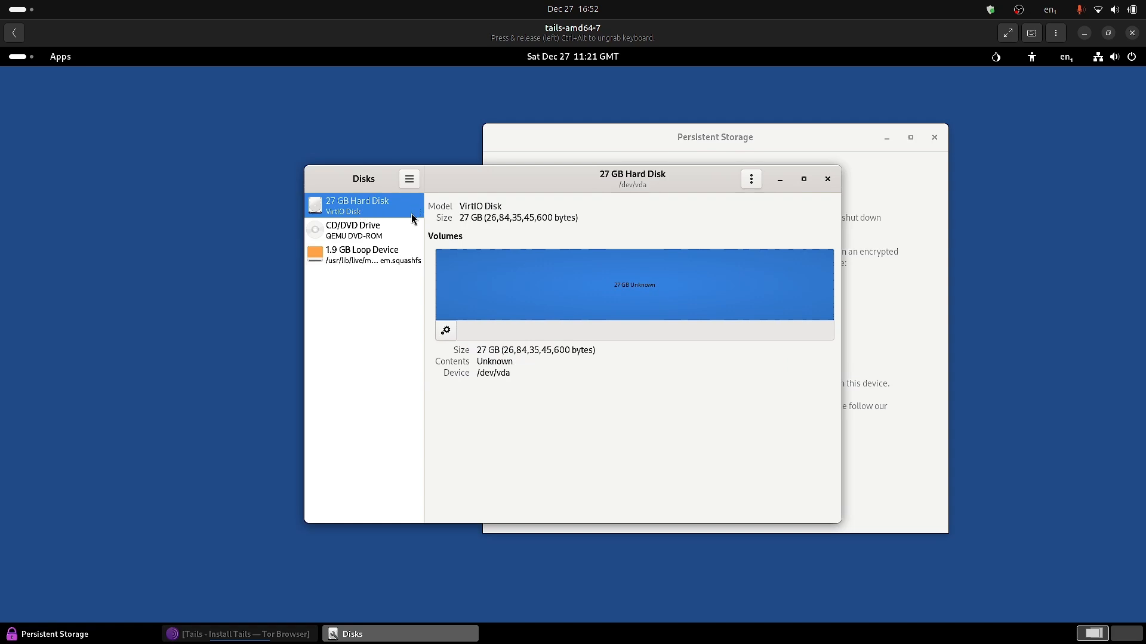
click(446, 331)
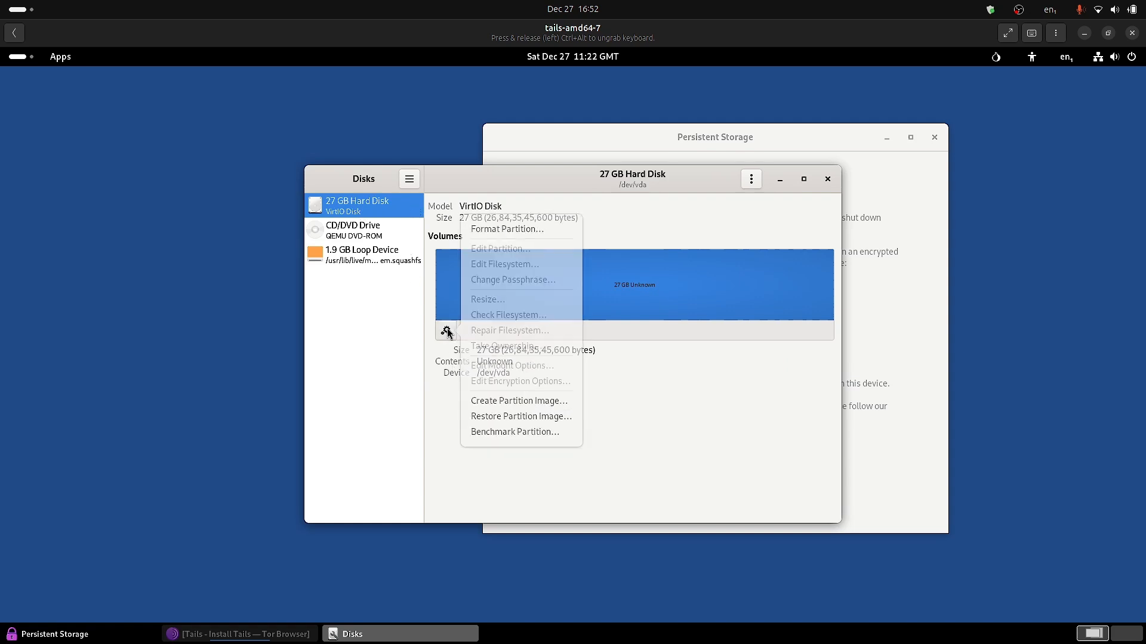
click(523, 401)
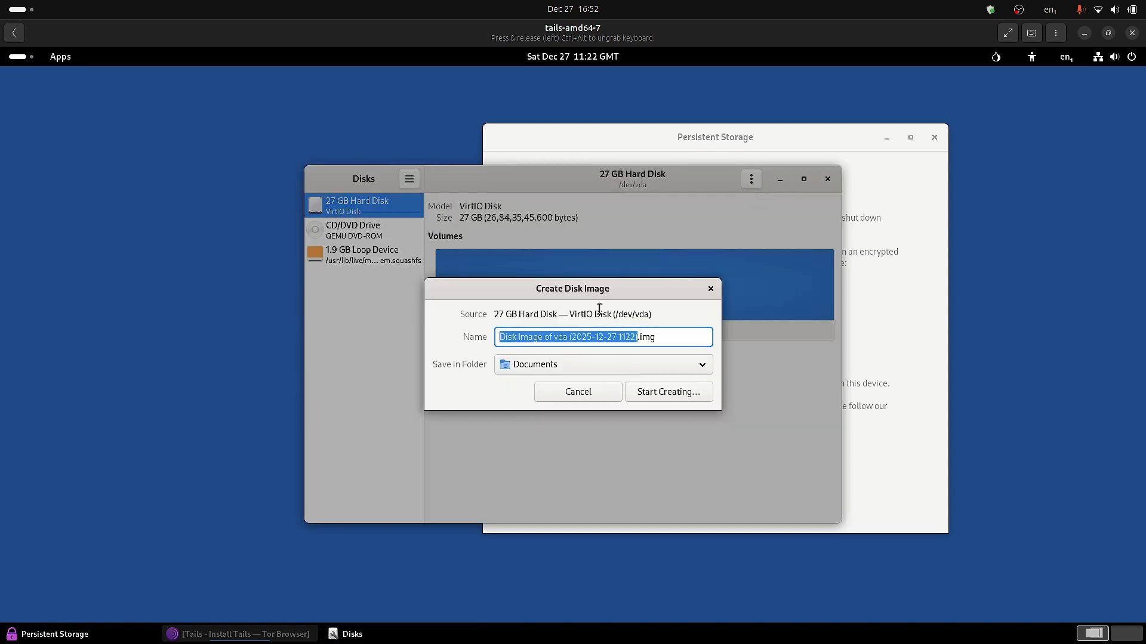
Restart the disk image with File System as save folder, start creating, then close Persistent Storage.
click(578, 391)
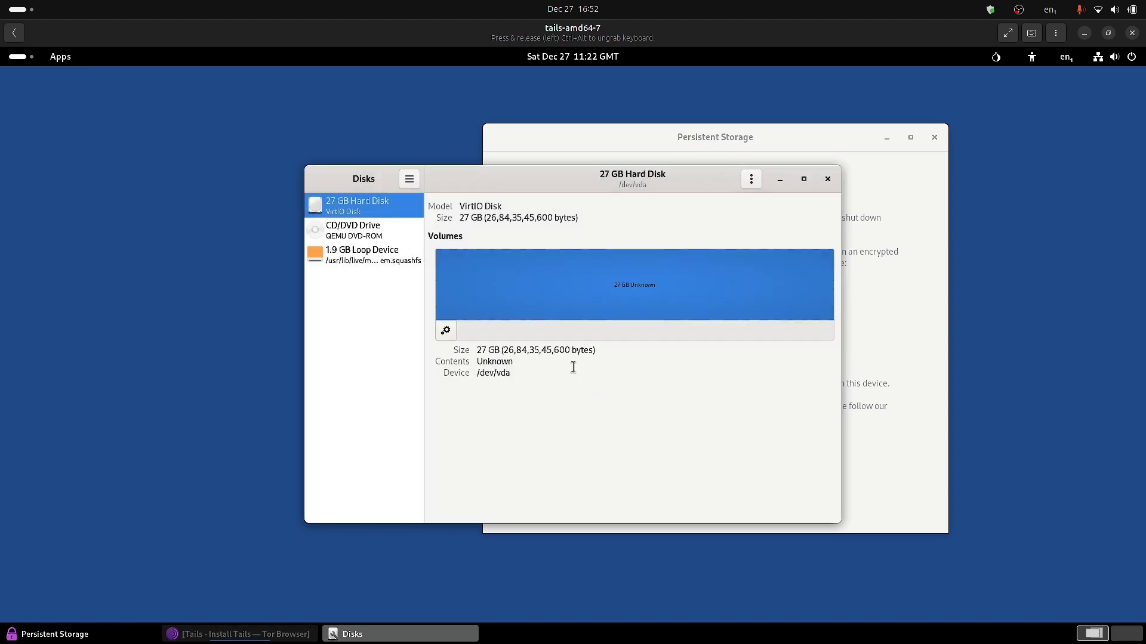
click(452, 336)
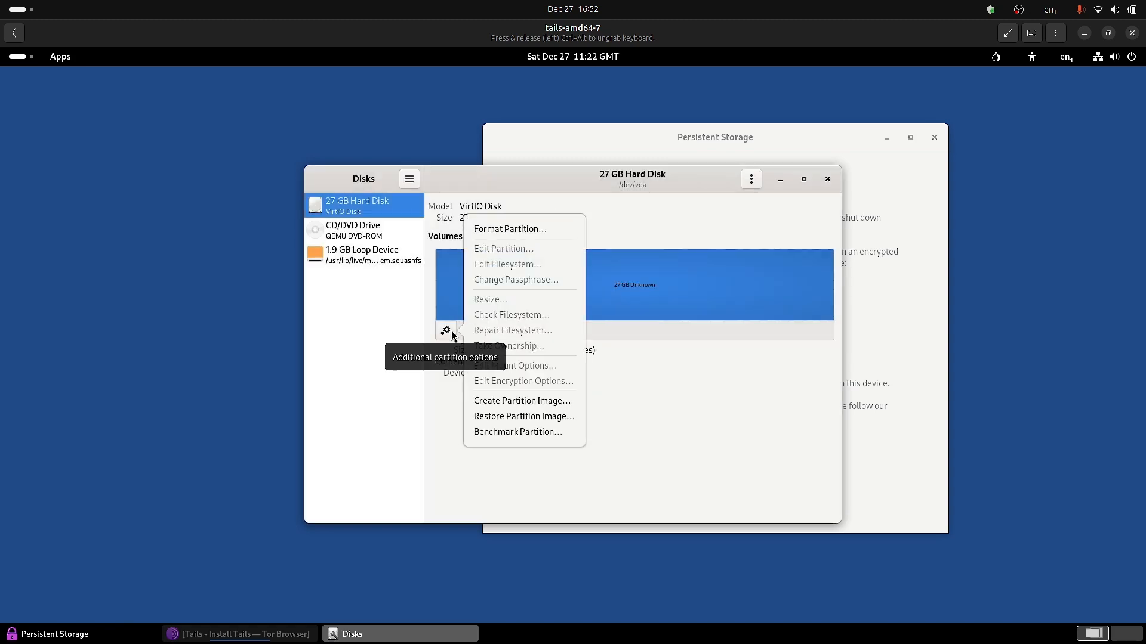
click(522, 401)
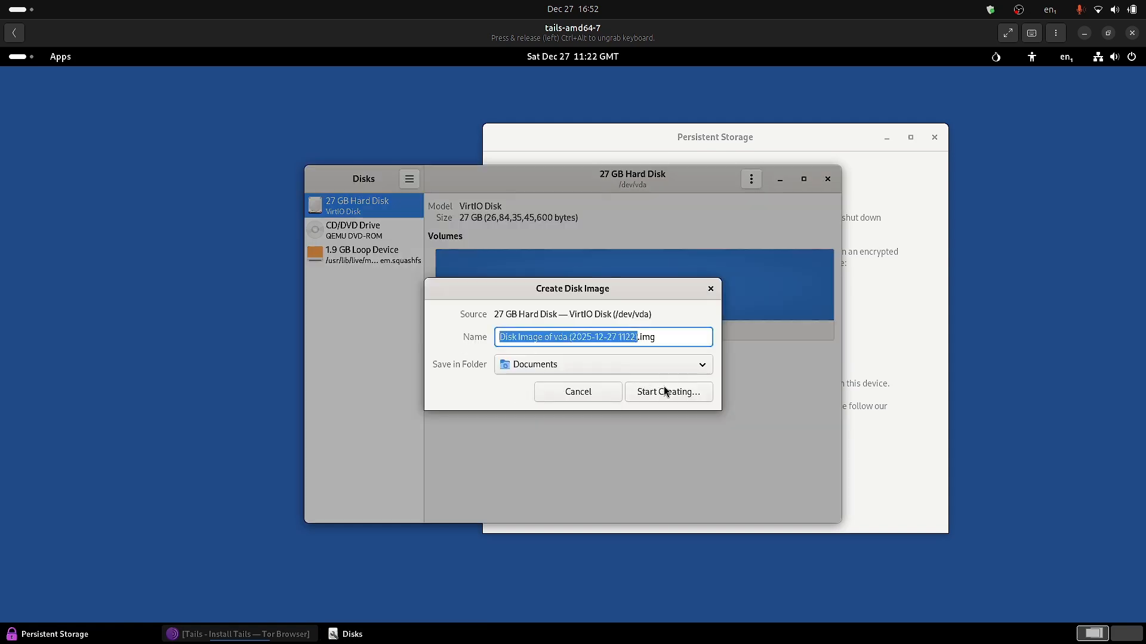
click(686, 364)
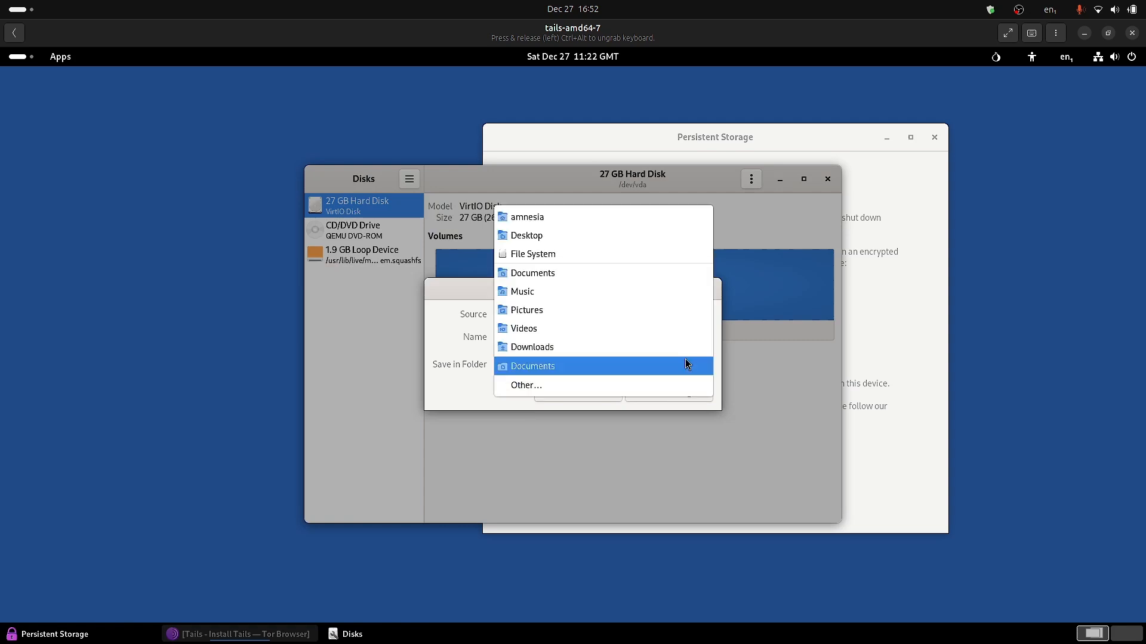
click(549, 254)
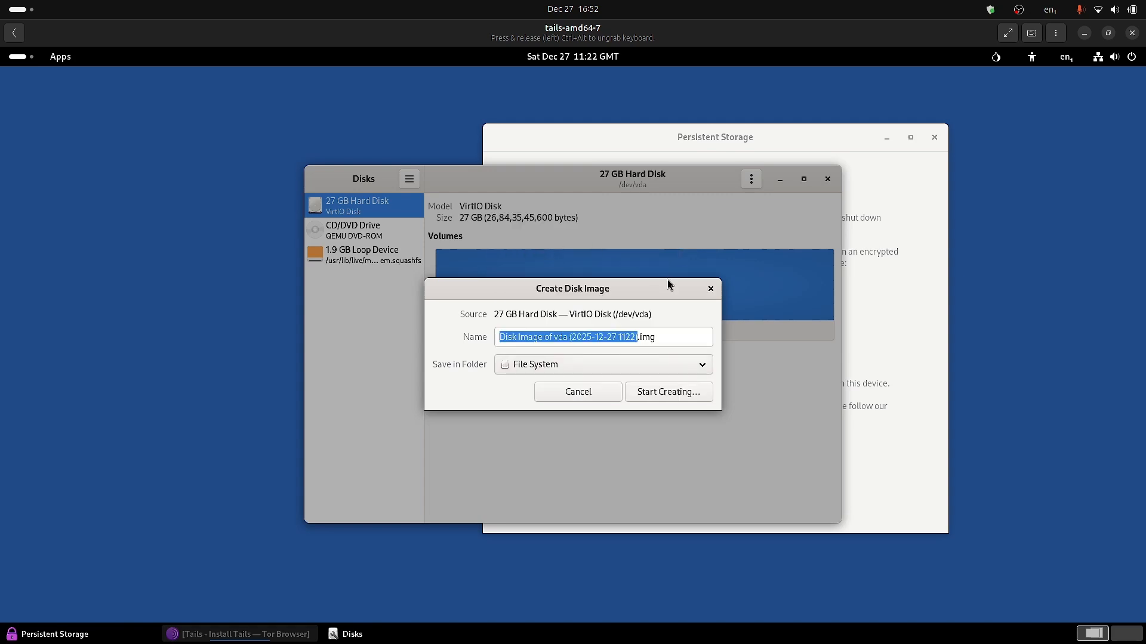
click(662, 338)
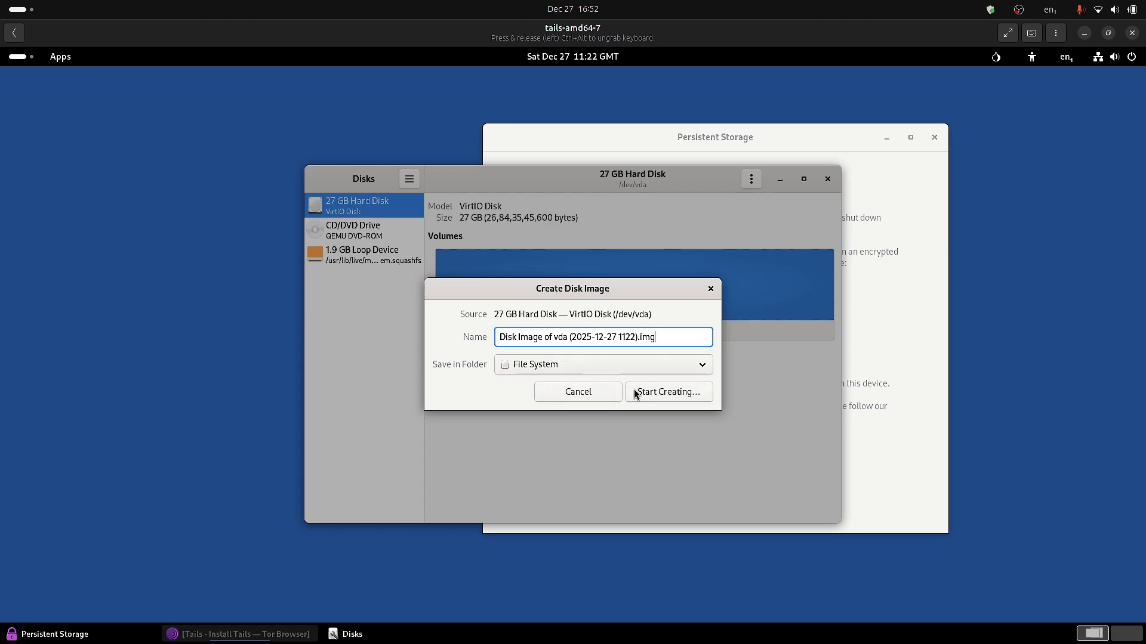
click(666, 393)
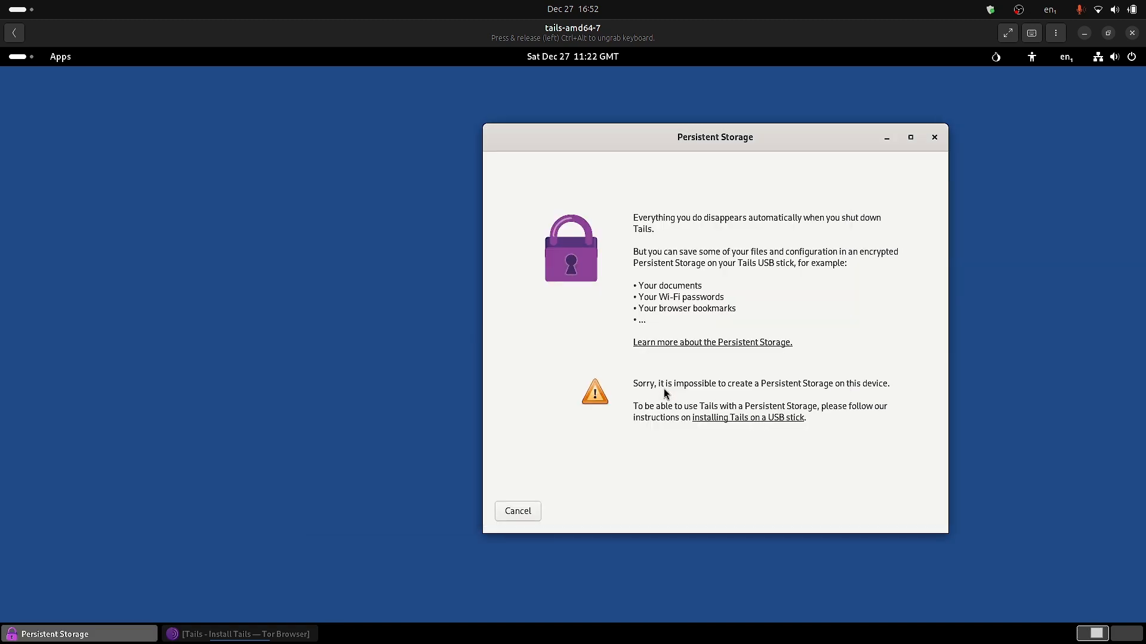
click(518, 512)
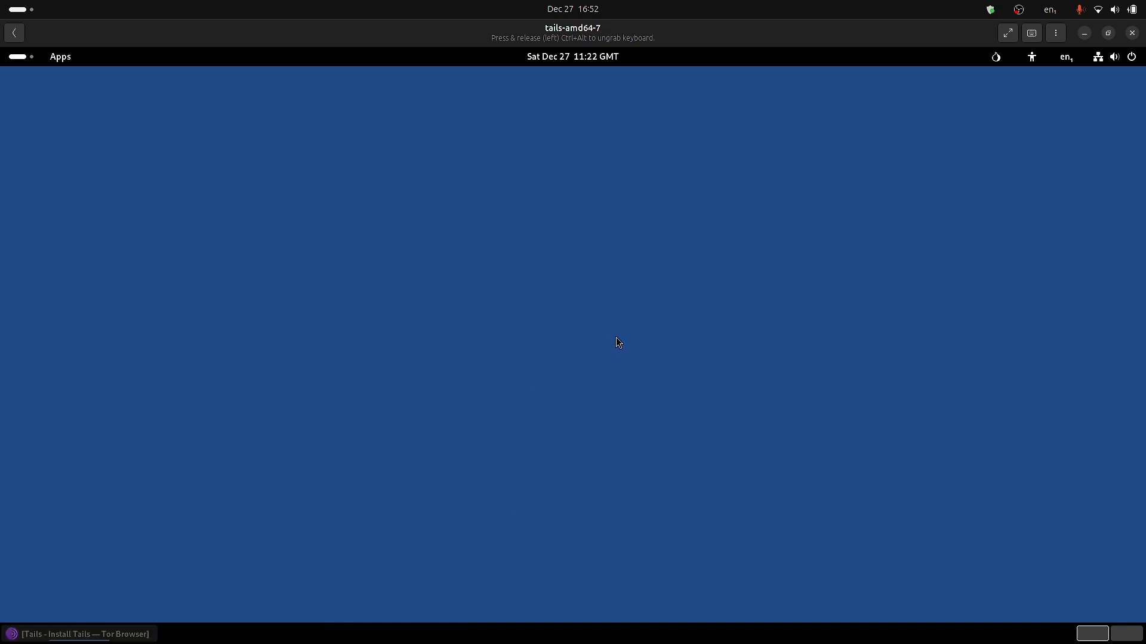
Launch Disks from the System apps and start Format Partition on the 27 GB Hard Disk.
click(17, 60)
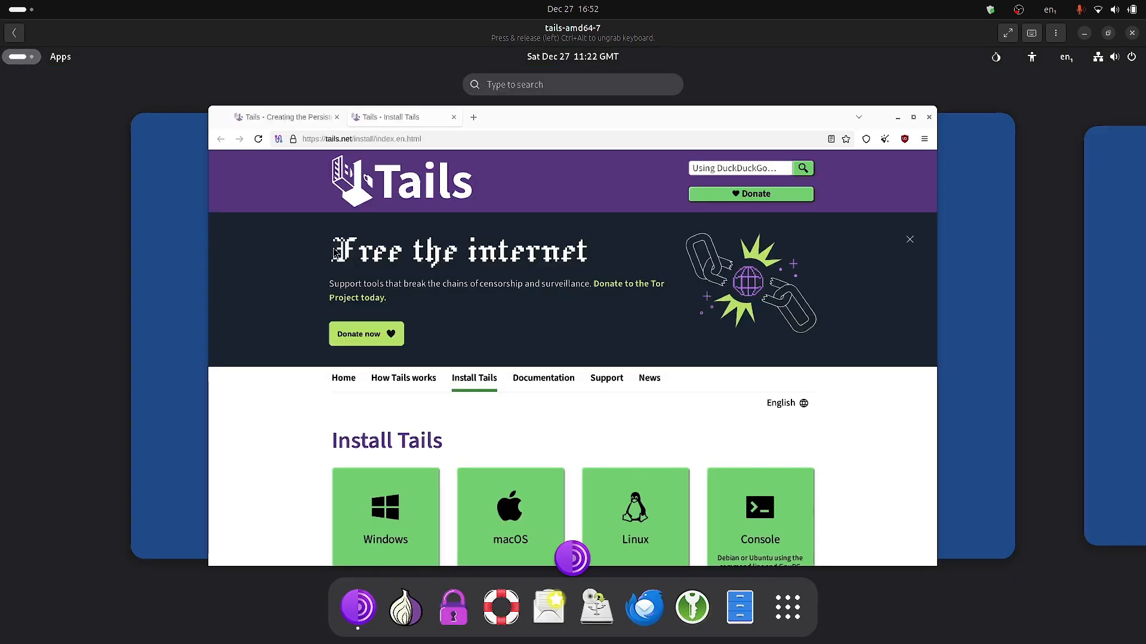
click(793, 613)
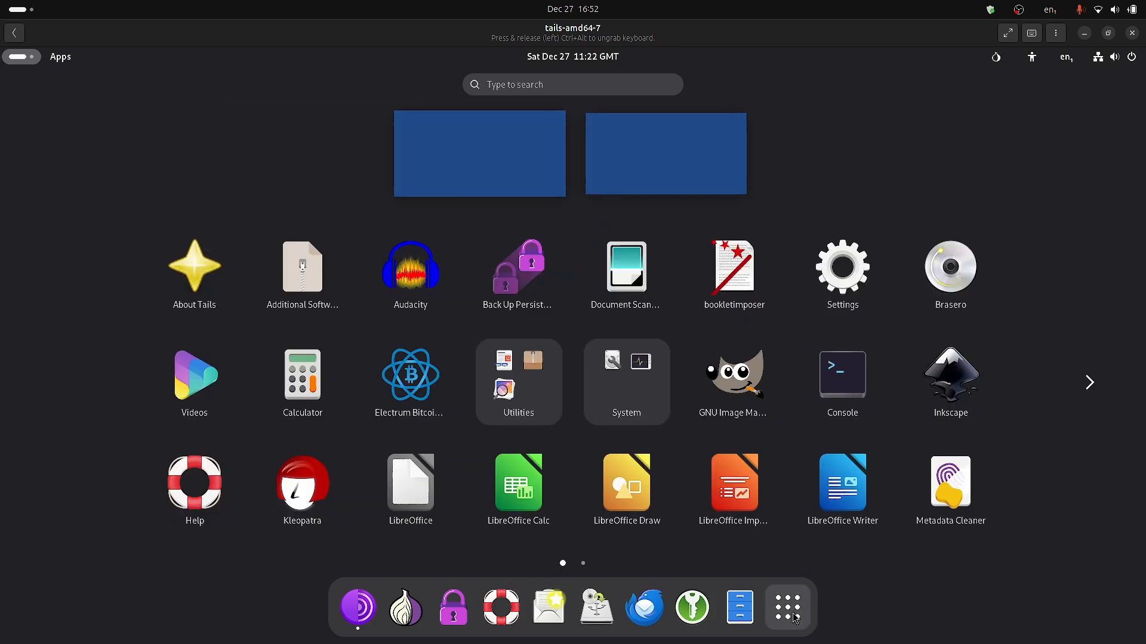
click(652, 372)
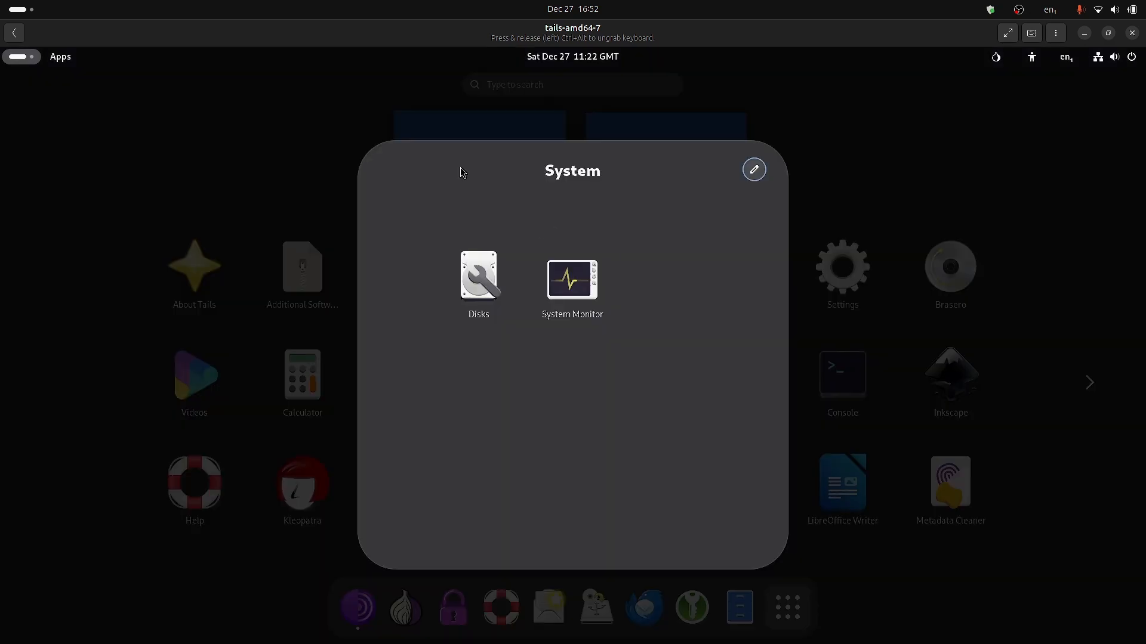
click(490, 271)
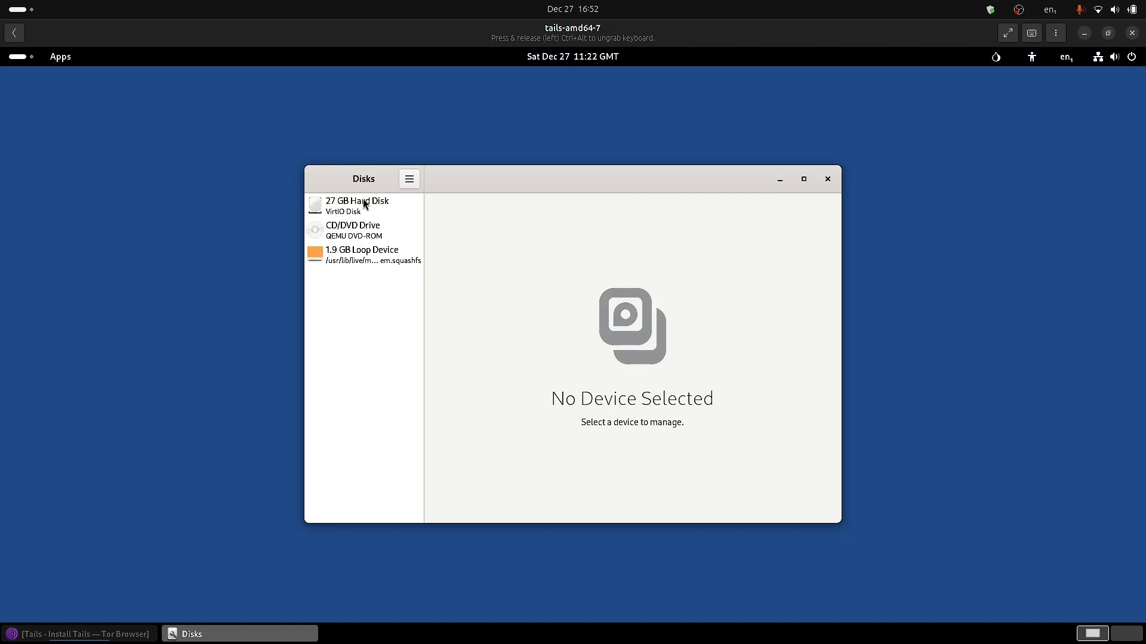
click(363, 204)
click(445, 330)
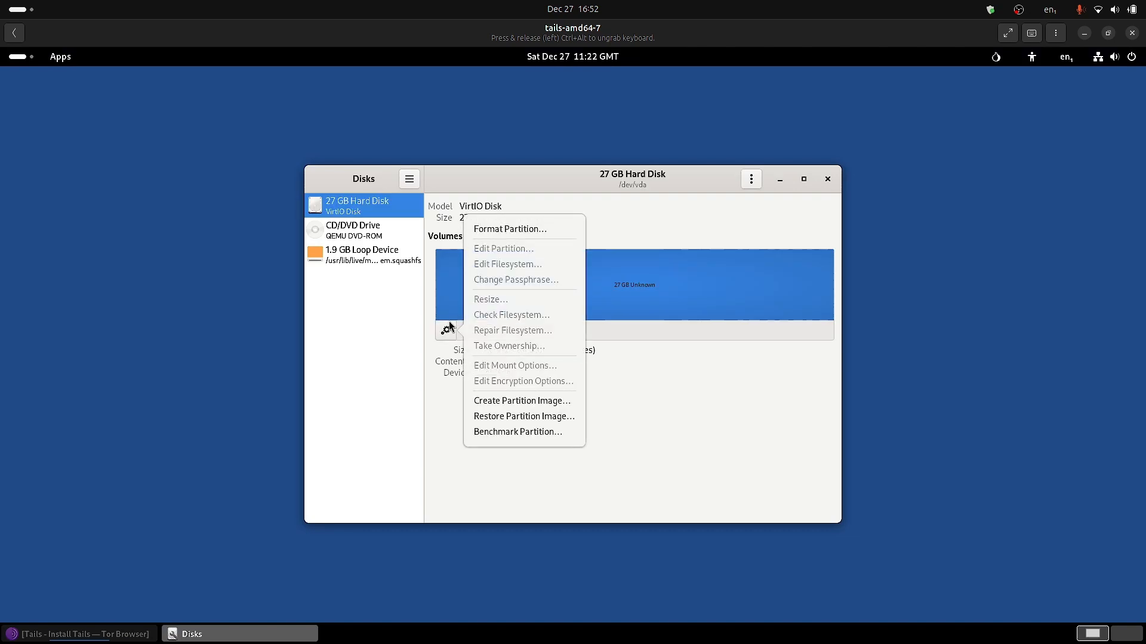
click(494, 229)
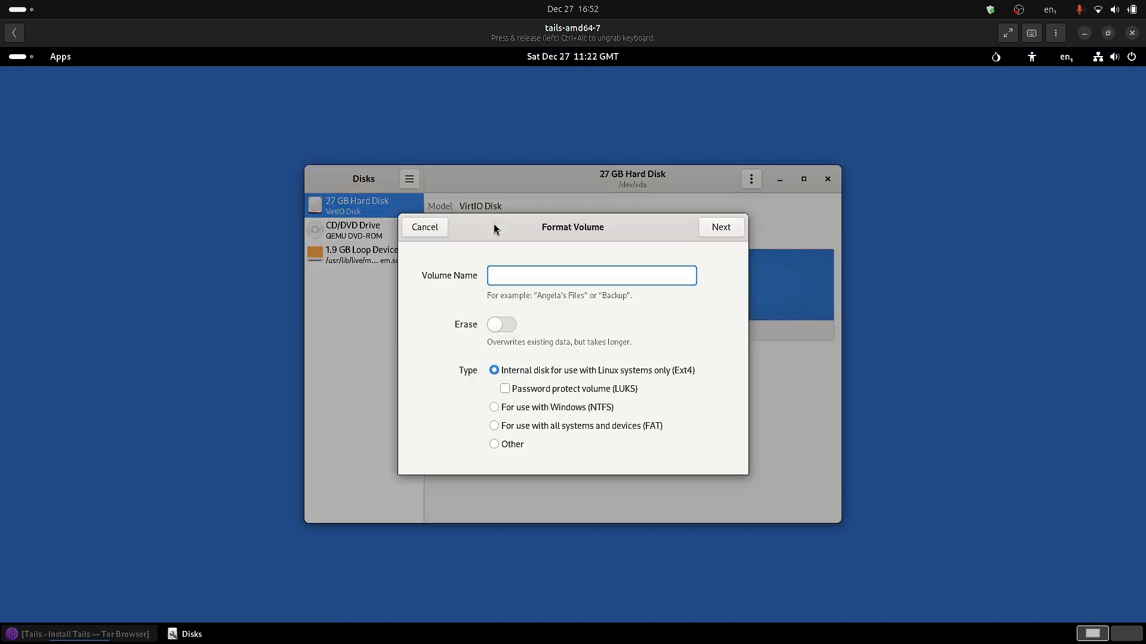
Format the volume named 'storage' as FAT with Erase turned on, and continue.
click(508, 326)
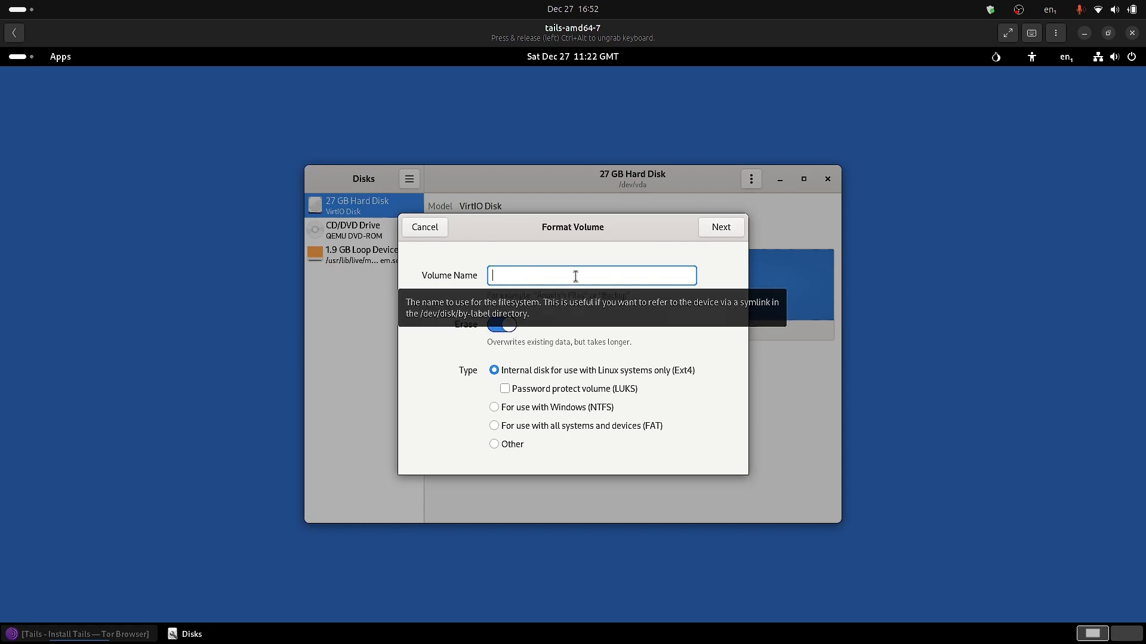
text(storage)
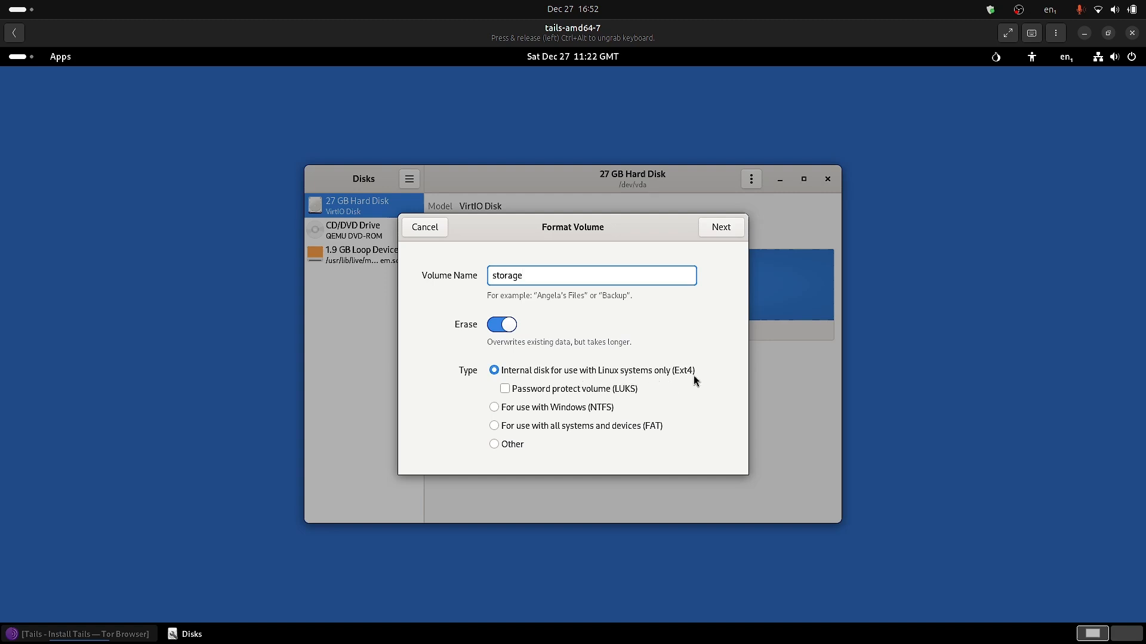
click(496, 427)
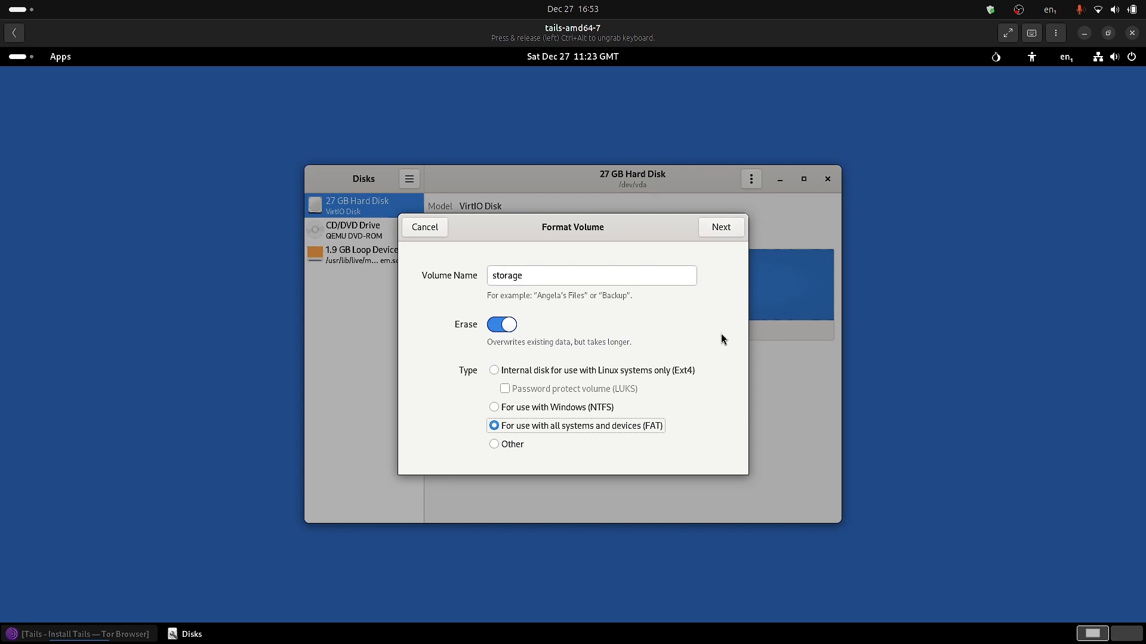
click(728, 231)
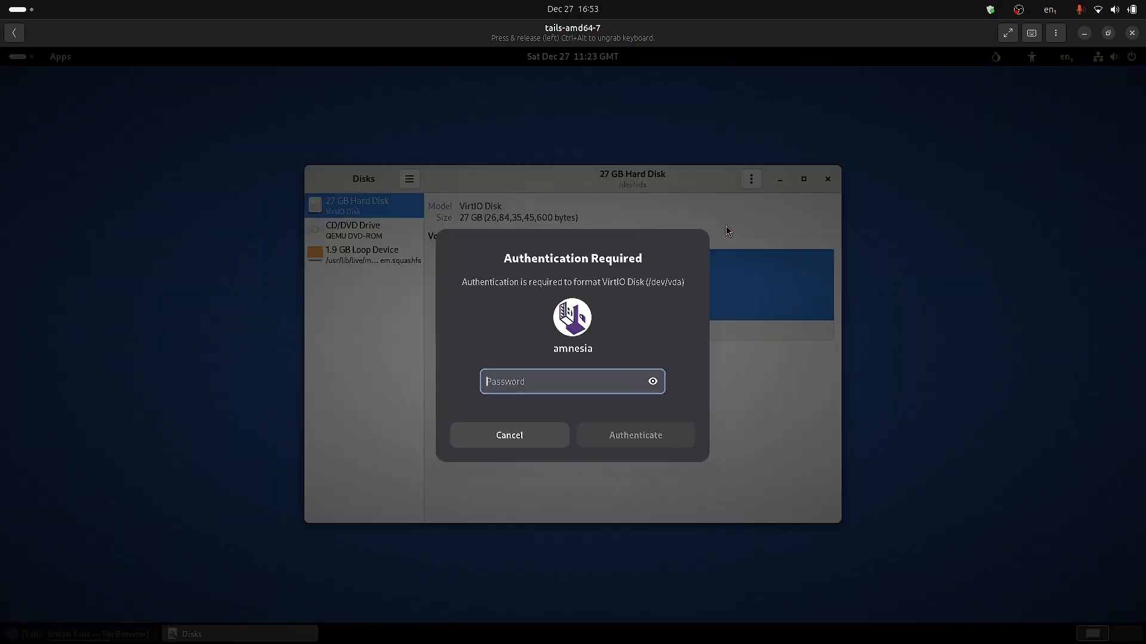
Enter the administration password to authorise erasing and formatting /dev/vda.
text(123456)
key(Return)
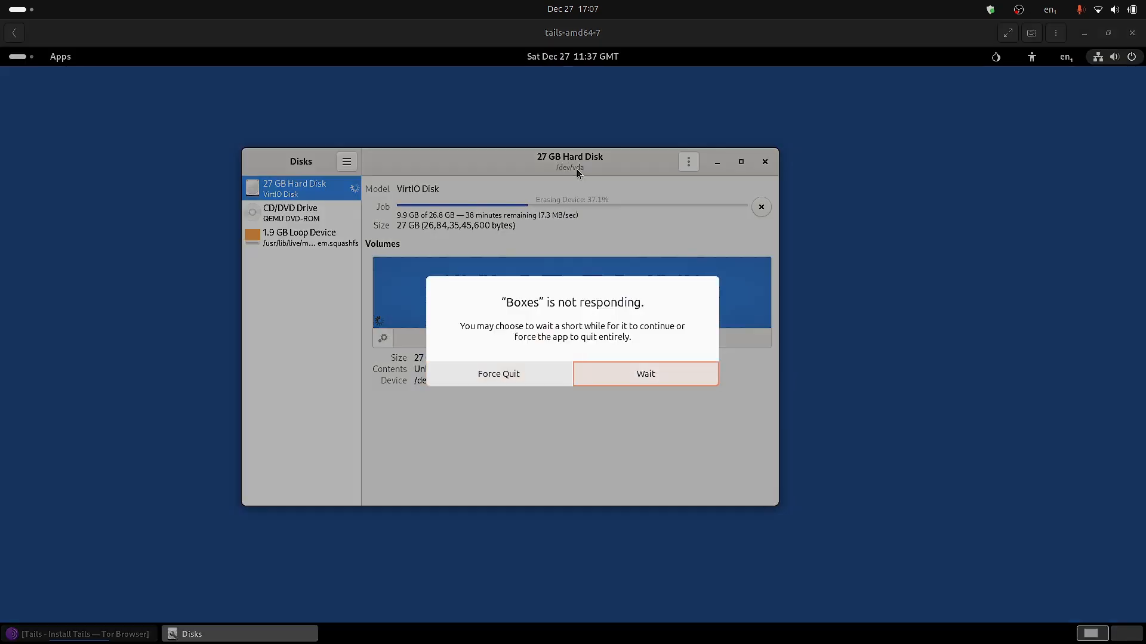
Keep waiting through the 'not responding' warning until the erase ends, then close Disks.
click(672, 374)
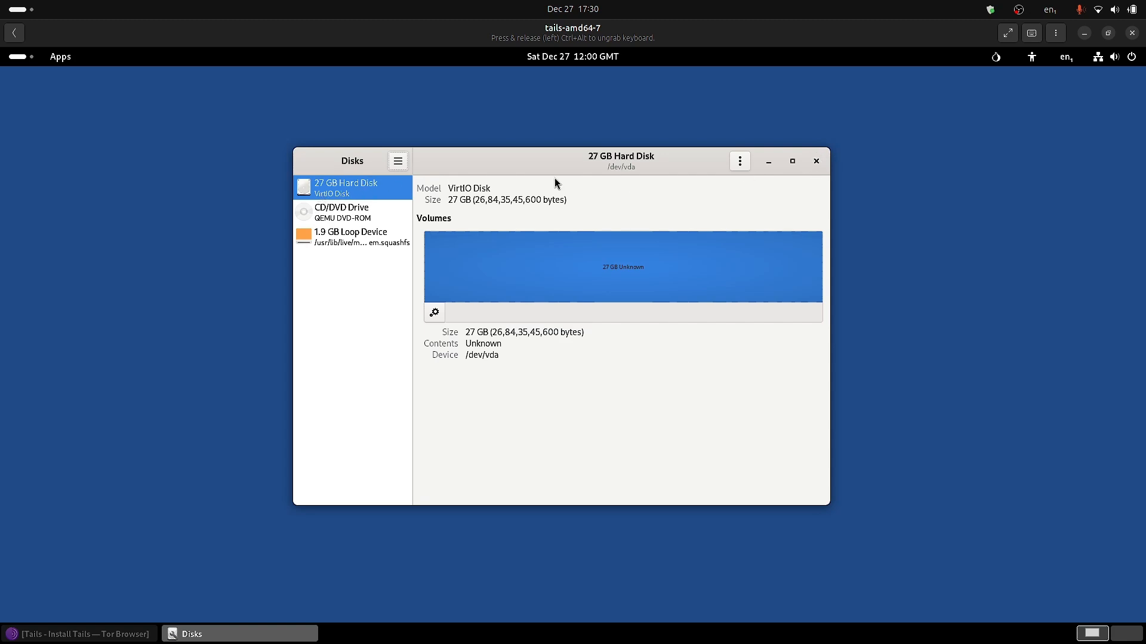
click(816, 161)
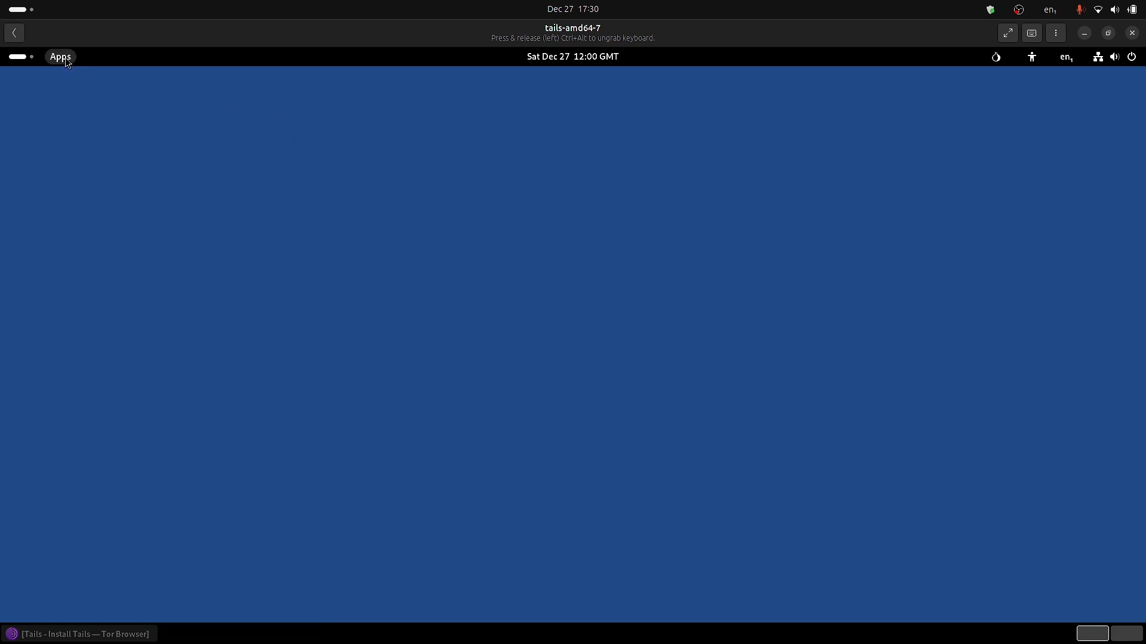
Browse the full app grid by keyboard to its second page, showing Onion Circuits and Unsafe Browser.
click(37, 60)
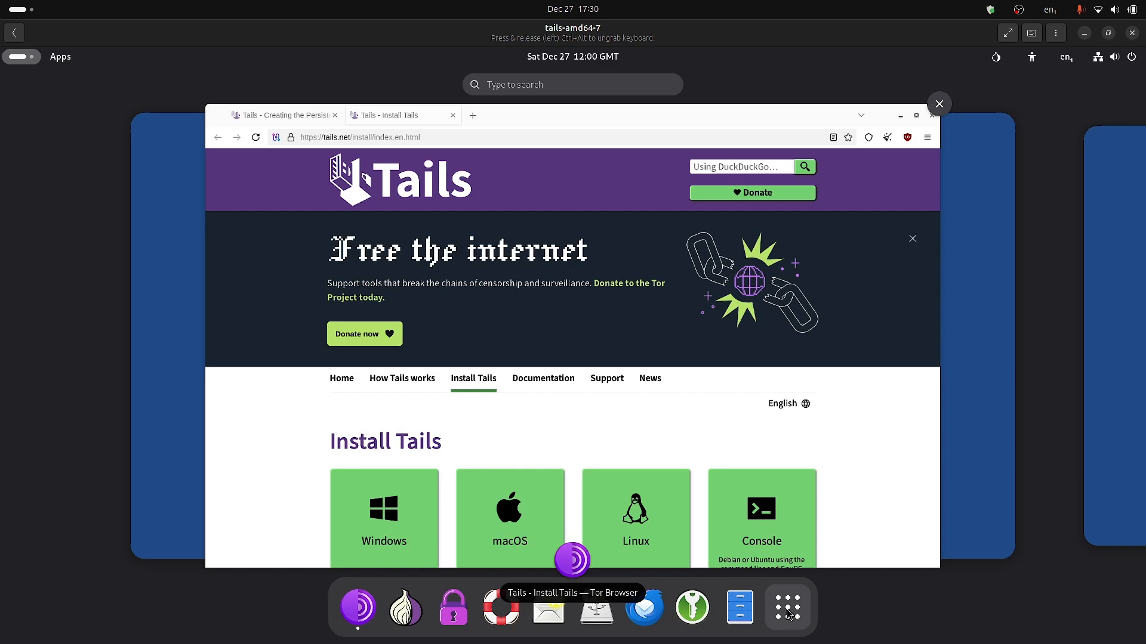
click(788, 607)
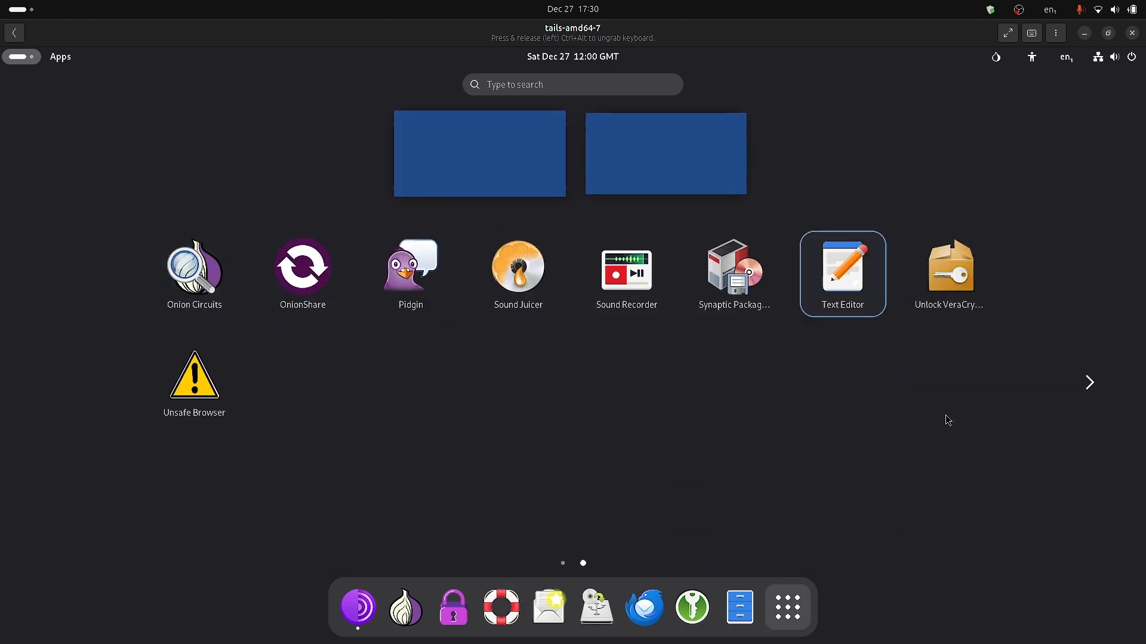
key(Right)
key(Right)
key(Right)
key(Right)
key(Right)
key(Right)
key(Right)
key(Right)
key(Right)
key(Right)
key(Right)
key(Right)
key(Right)
key(Right)
key(Right)
key(Right)
key(Right)
key(Right)
key(Right)
key(Right)
key(Tab)
key(Tab)
key(Tab)
key(Tab)
key(Tab)
key(Tab)
key(Tab)
key(Tab)
key(Tab)
key(Tab)
key(Tab)
key(Tab)
key(Tab)
key(Tab)
key(Tab)
key(Tab)
key(Tab)
key(Tab)
key(Tab)
key(Tab)
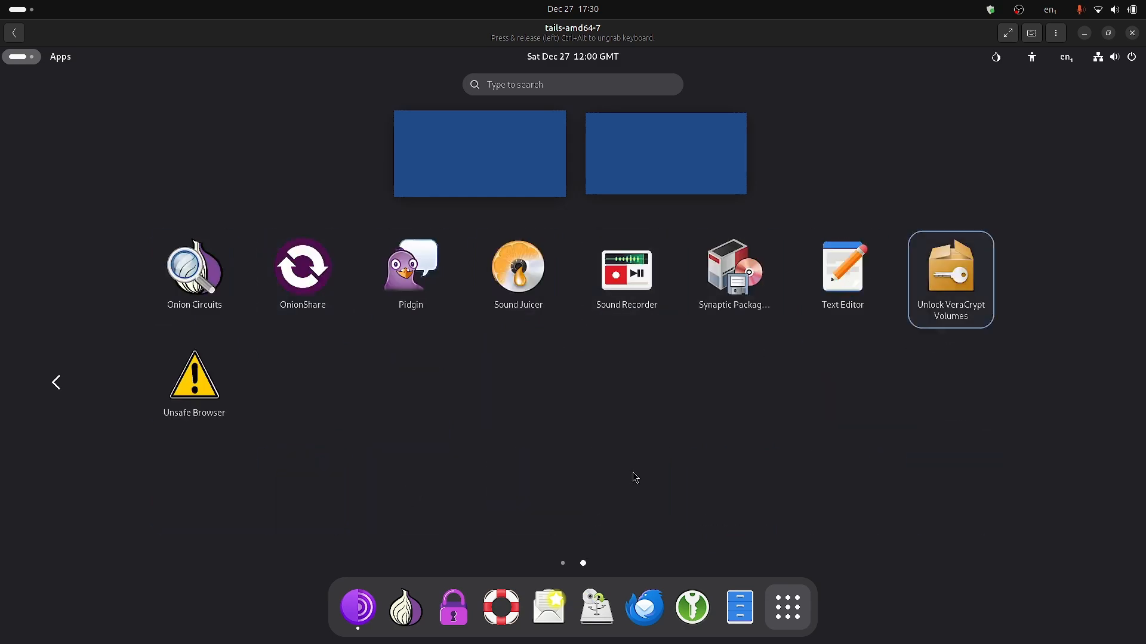
key(Tab)
key(Tab)
key(Tab)
key(Tab)
key(Tab)
key(Tab)
key(Tab)
key(Tab)
key(Tab)
key(Tab)
key(Tab)
key(Tab)
key(Tab)
key(Tab)
key(Tab)
key(Tab)
key(Tab)
key(Tab)
key(Tab)
key(Tab)
key(Tab)
key(Tab)
key(Tab)
key(Tab)
key(Tab)
key(Tab)
key(Tab)
key(Tab)
key(Tab)
key(Tab)
key(Tab)
key(Tab)
key(Tab)
key(Tab)
key(Tab)
key(Tab)
key(Tab)
key(Tab)
key(Tab)
key(Tab)
key(Tab)
key(Tab)
key(Tab)
key(Tab)
key(Tab)
key(Tab)
key(Tab)
key(Tab)
key(Tab)
key(Tab)
key(Tab)
key(Tab)
key(Tab)
key(Tab)
key(Tab)
key(Tab)
key(Tab)
key(Tab)
key(Tab)
key(Tab)
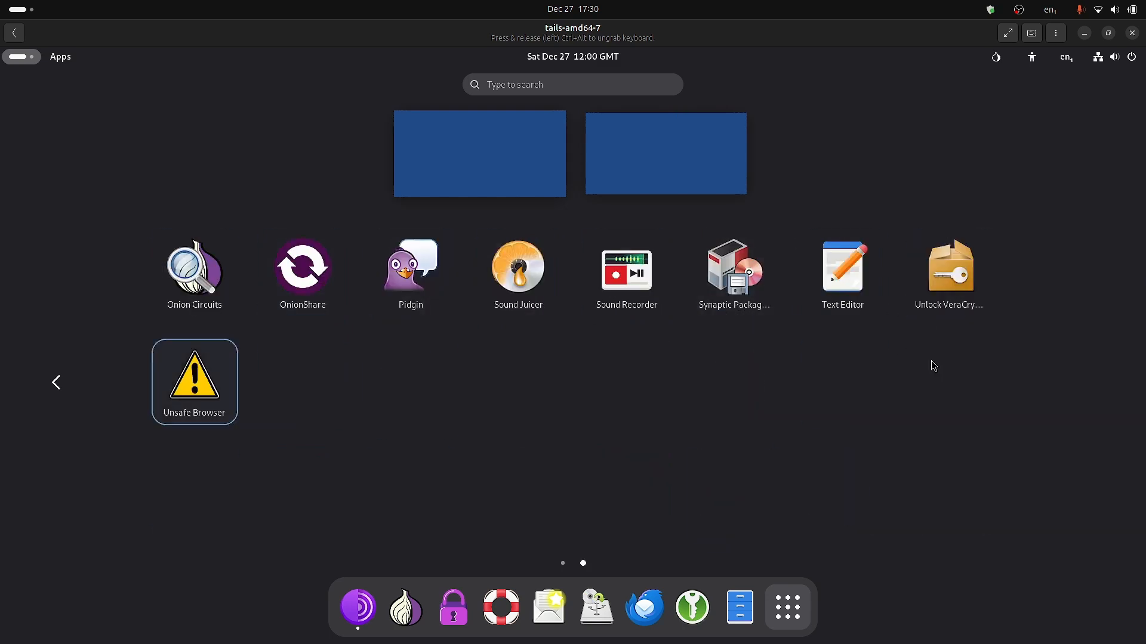
key(Tab)
key(Tab)
key(Tab)
key(Tab)
key(Tab)
key(Tab)
key(Tab)
key(Tab)
key(Tab)
key(Tab)
key(Tab)
key(Tab)
key(Tab)
key(Tab)
key(Tab)
key(Tab)
key(Tab)
key(Tab)
key(Tab)
key(Tab)
key(Tab)
key(Tab)
key(Tab)
key(Tab)
key(Tab)
key(Tab)
key(Tab)
key(Tab)
key(Tab)
key(Tab)
key(Tab)
key(Tab)
key(Tab)
key(Tab)
key(Tab)
key(Tab)
key(Tab)
key(Tab)
key(Tab)
key(Tab)
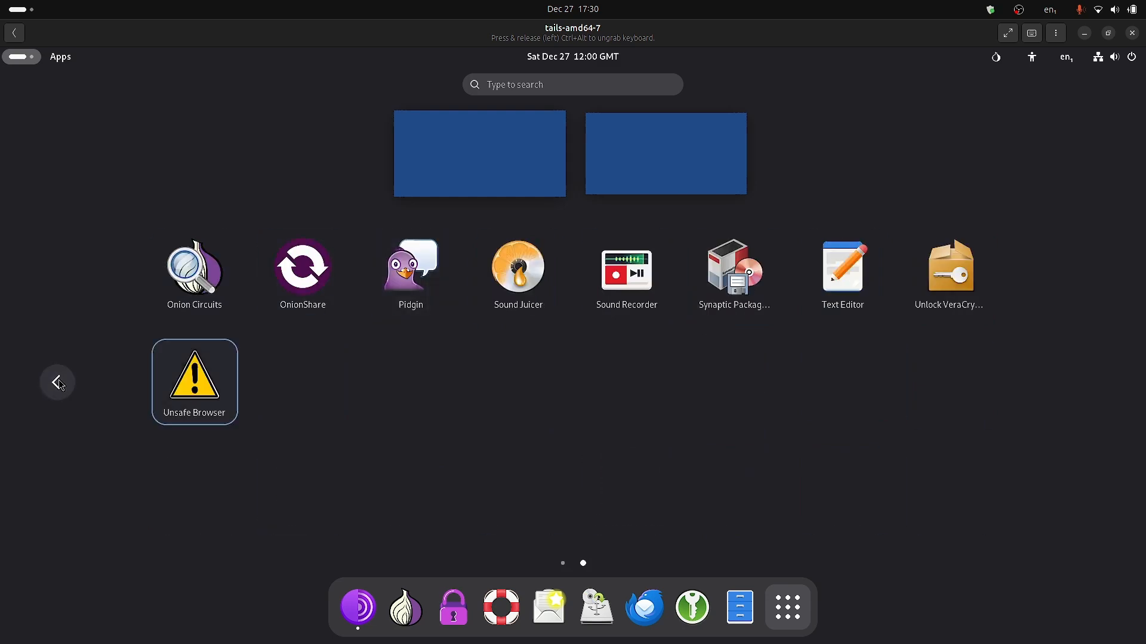
key(Tab)
key(Tab)
key(Tab)
key(Tab)
key(Tab)
key(Tab)
key(Tab)
key(Tab)
key(Tab)
key(Tab)
key(Tab)
key(Tab)
key(Tab)
key(Tab)
key(Tab)
key(Tab)
key(Tab)
key(Tab)
key(Tab)
key(Tab)
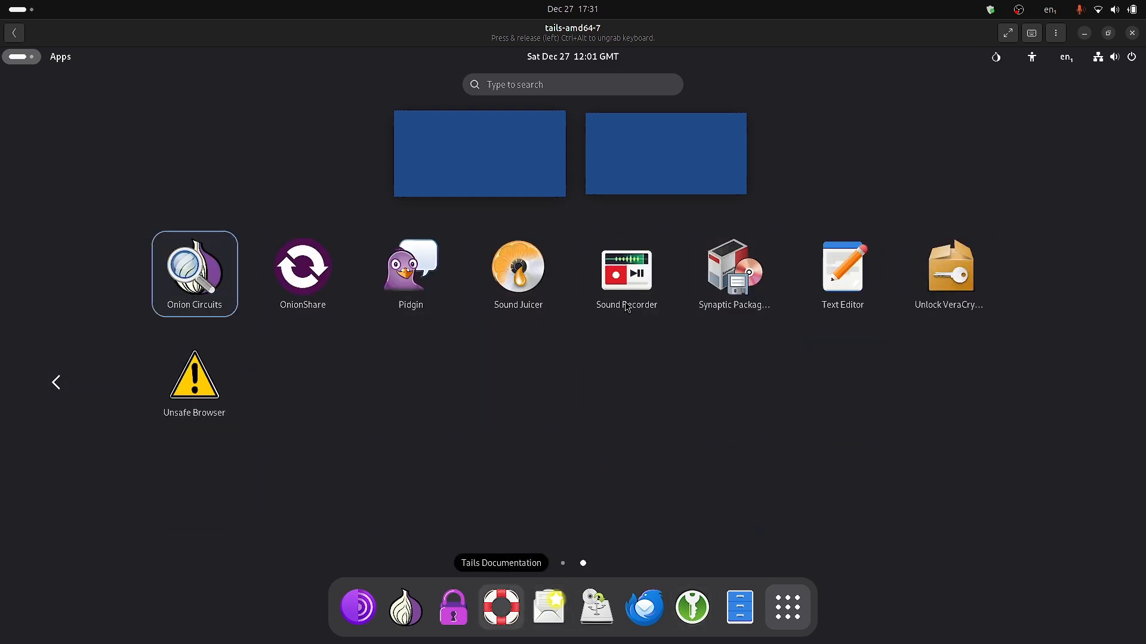
key(Tab)
key(Tab)
key(Tab)
key(Tab)
key(Tab)
key(Tab)
key(Tab)
key(Tab)
key(Tab)
key(Tab)
key(Tab)
key(Tab)
key(Tab)
key(Tab)
key(Tab)
key(Tab)
key(Tab)
key(Tab)
key(Tab)
key(Tab)
key(Tab)
key(Tab)
key(Tab)
key(Tab)
key(Tab)
key(Tab)
key(Tab)
key(Tab)
key(Tab)
key(Tab)
key(Tab)
key(Tab)
key(Tab)
key(Tab)
key(Tab)
key(Tab)
key(Tab)
key(Tab)
key(Tab)
key(Tab)
Launch Persistent Storage from the dock and follow its 'installing Tails on a USB stick' link.
click(452, 616)
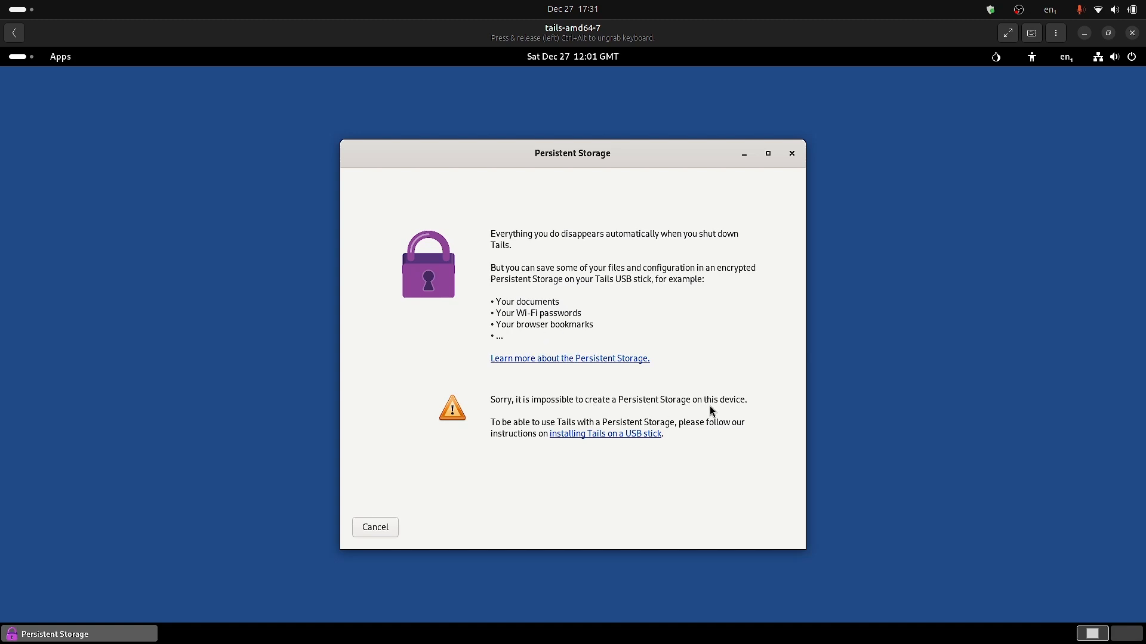
click(618, 439)
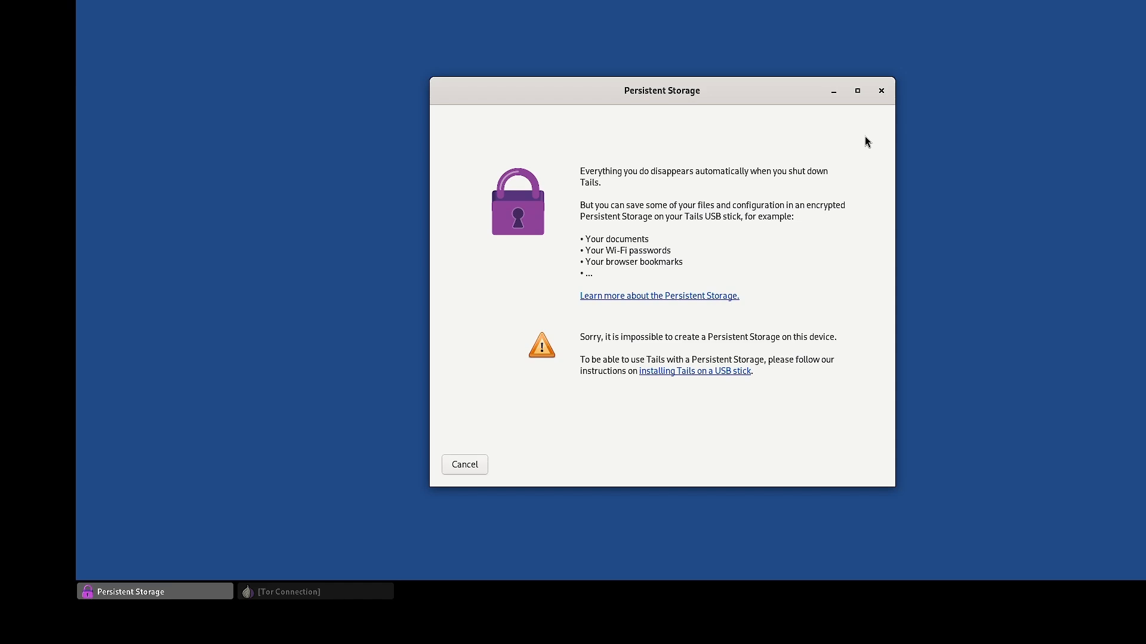
click(98, 1)
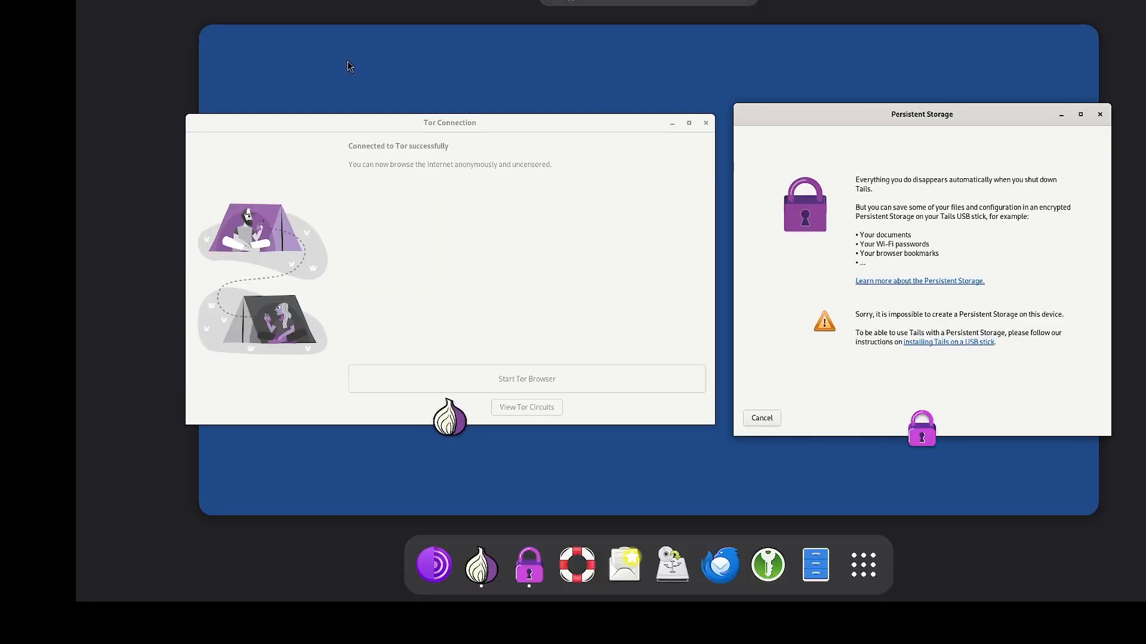
click(863, 565)
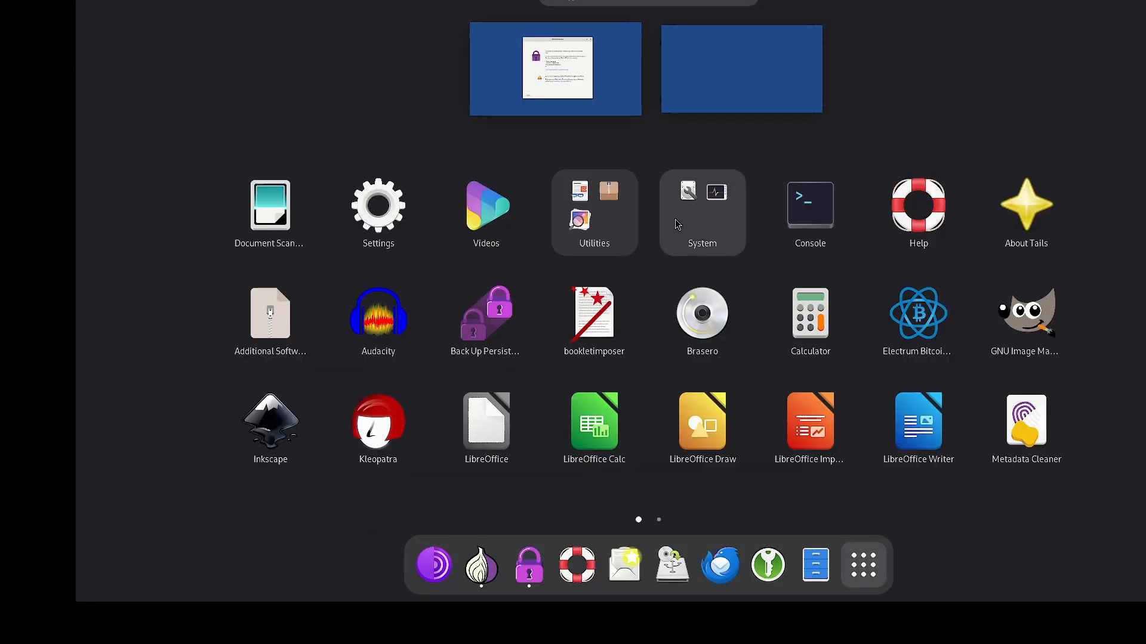
click(716, 220)
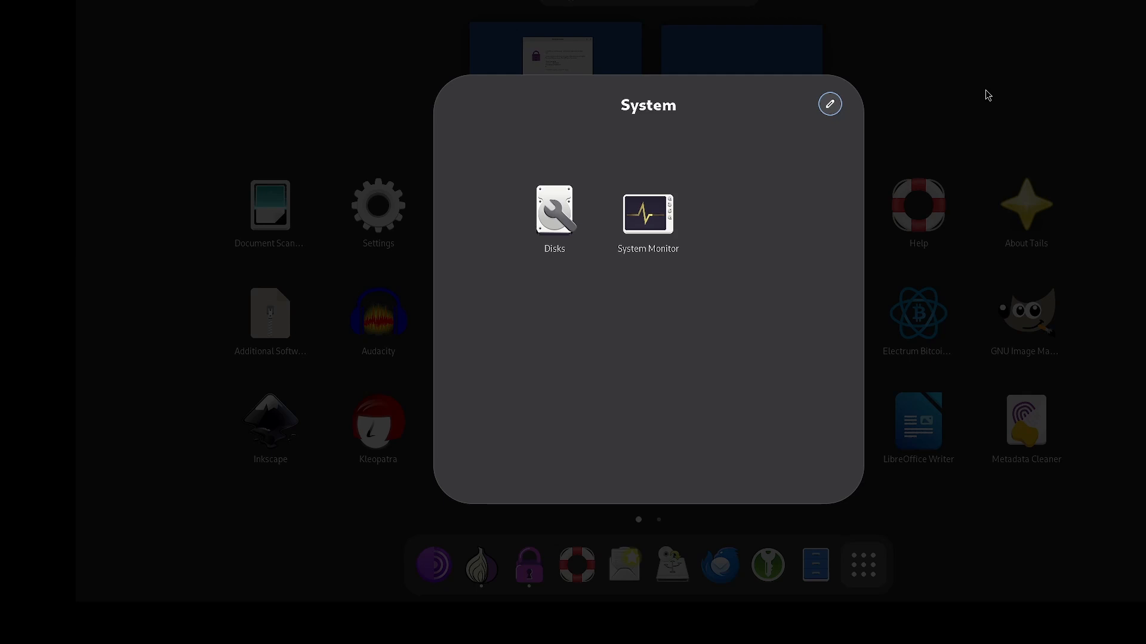
click(1051, 123)
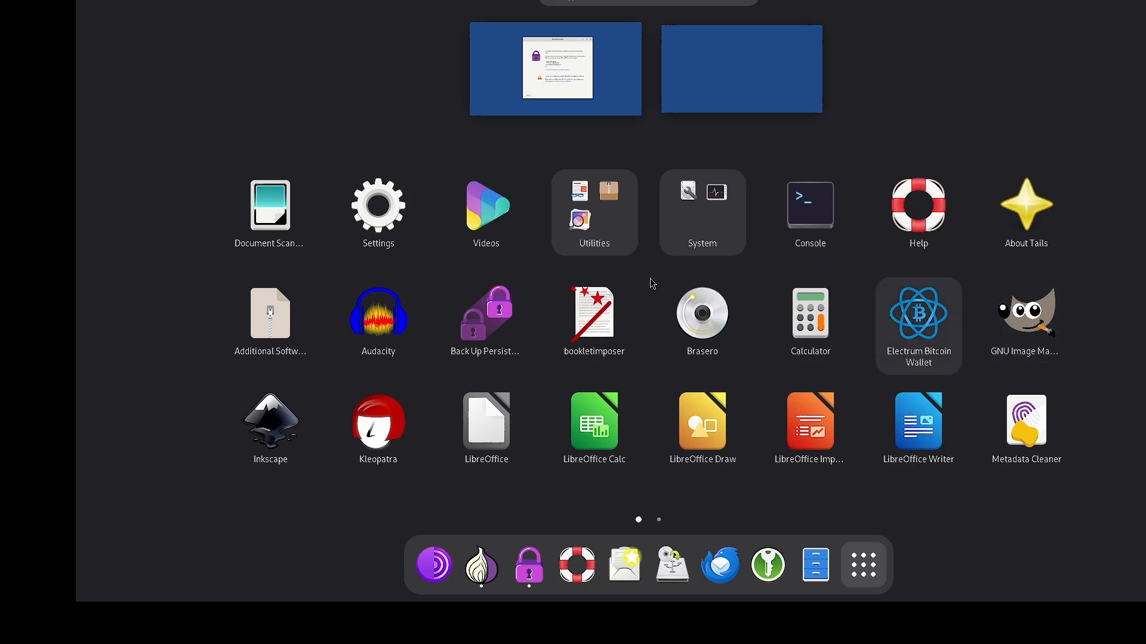
click(509, 340)
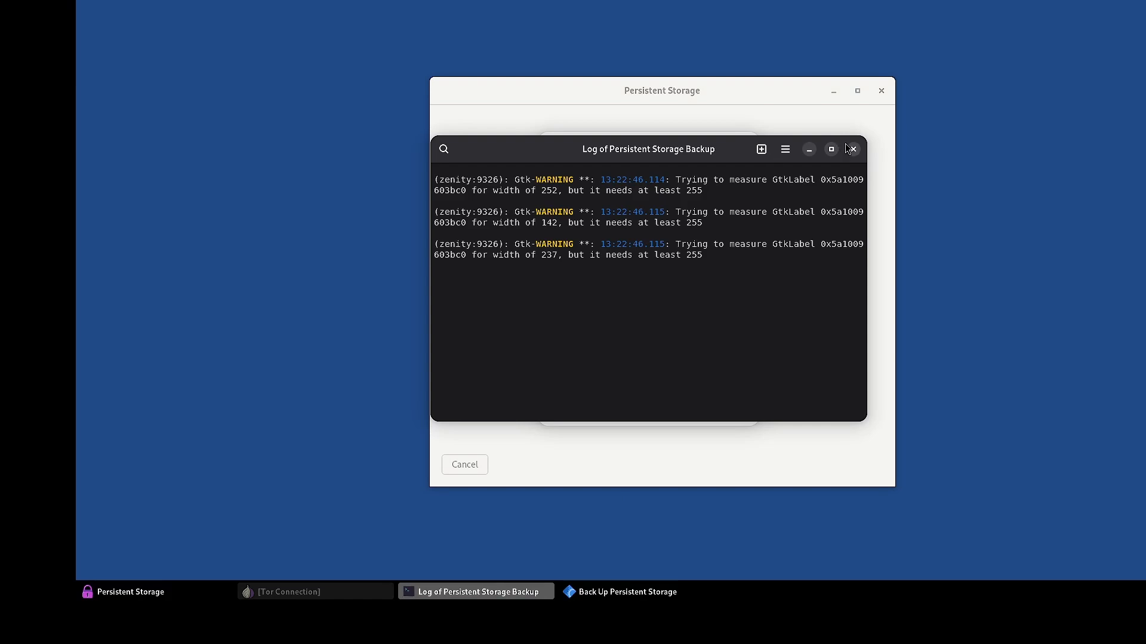
click(850, 149)
click(689, 343)
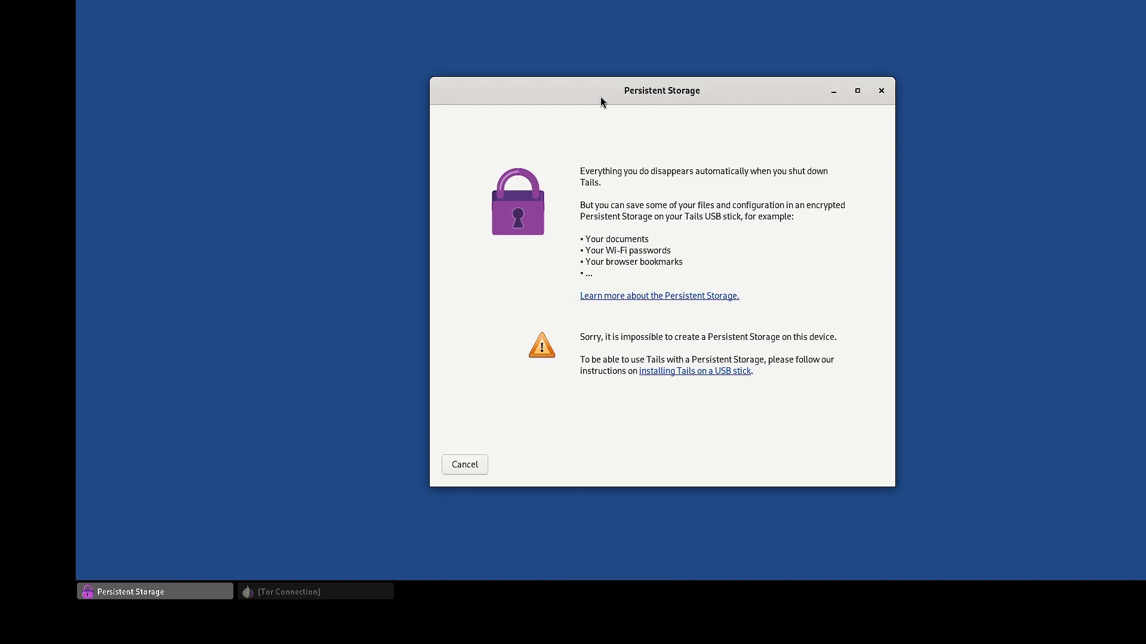
Reopen tails-amd64-7 from the Boxes list and show the second page of the app grid.
click(94, 0)
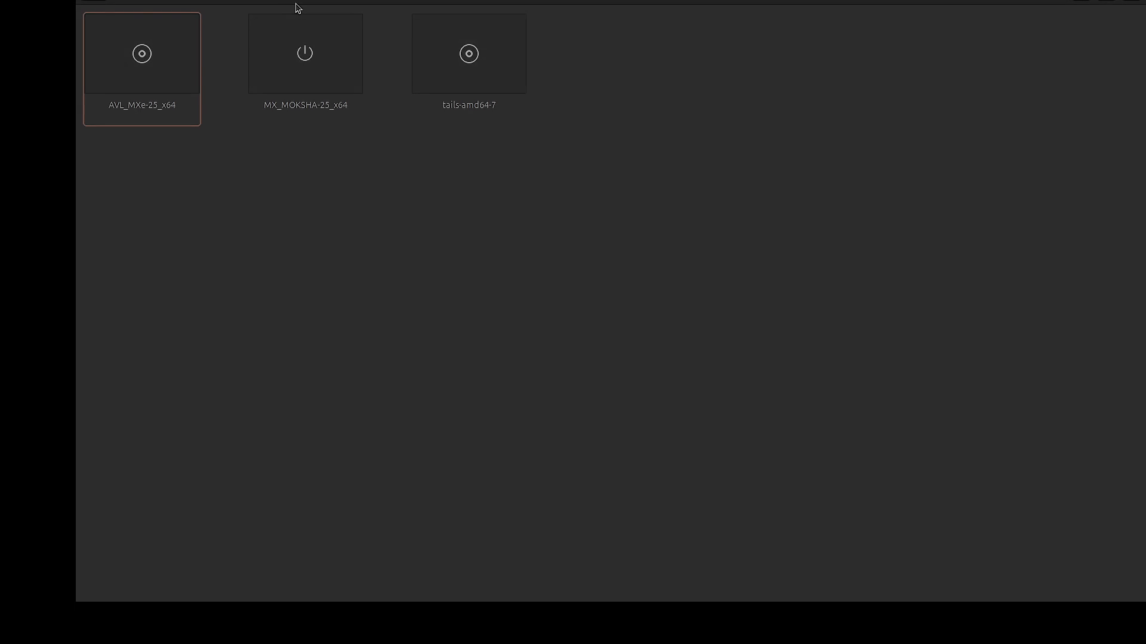
click(428, 80)
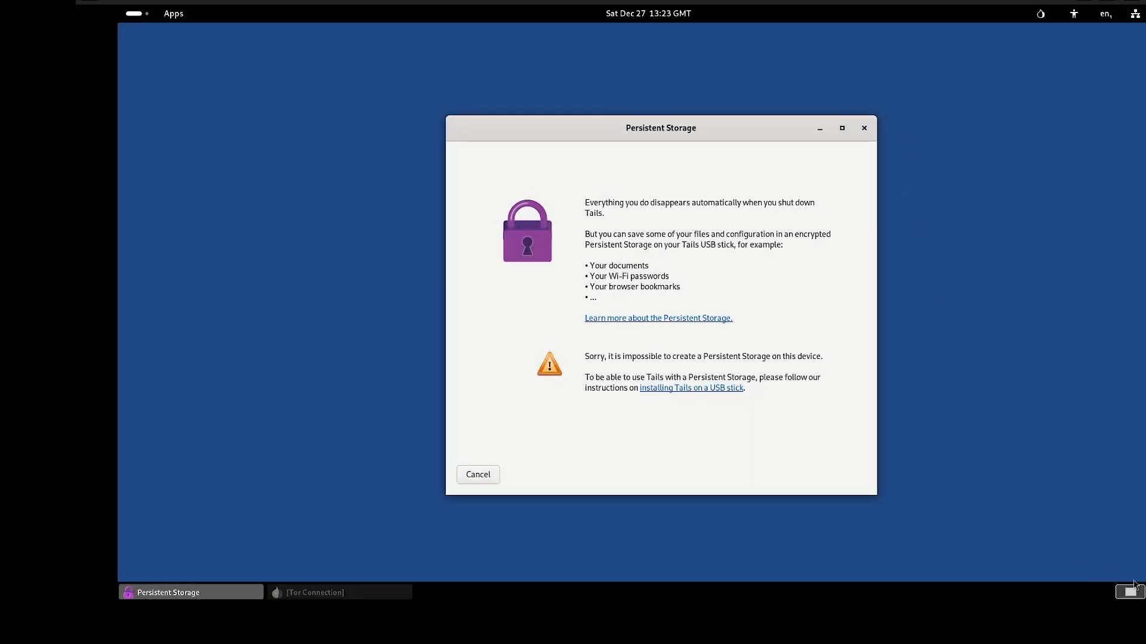
click(148, 20)
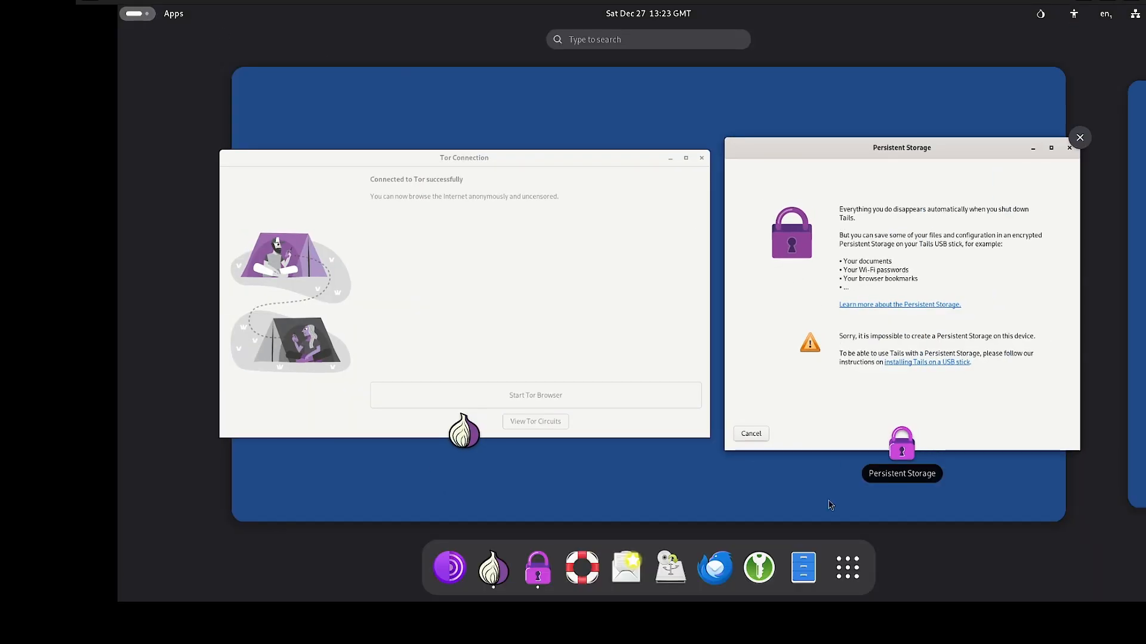
click(834, 486)
click(95, 14)
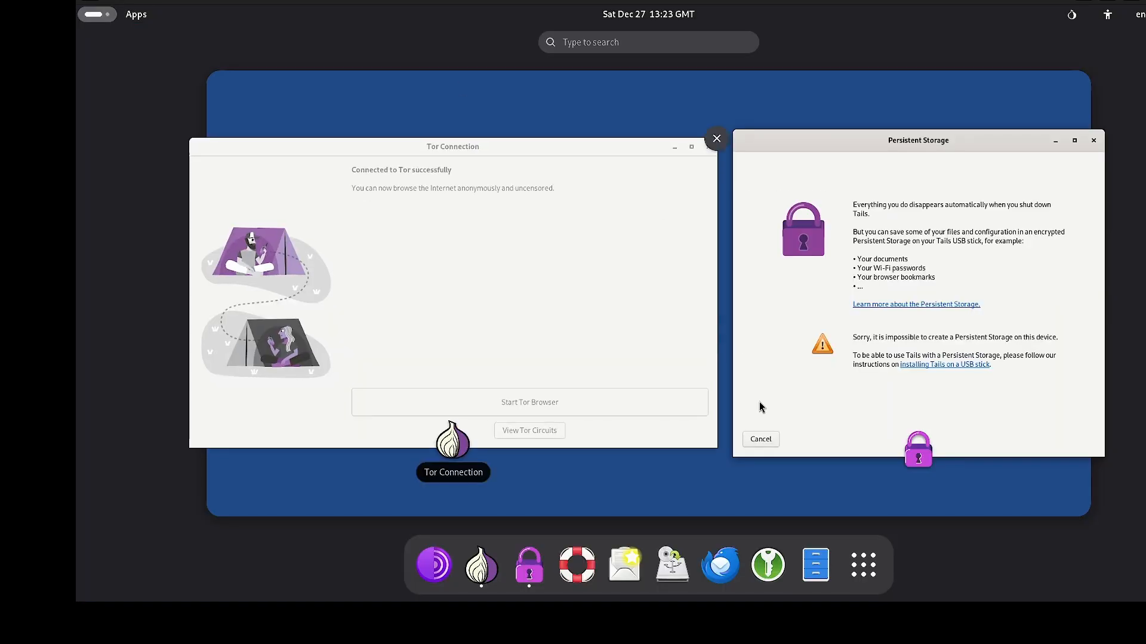
click(868, 565)
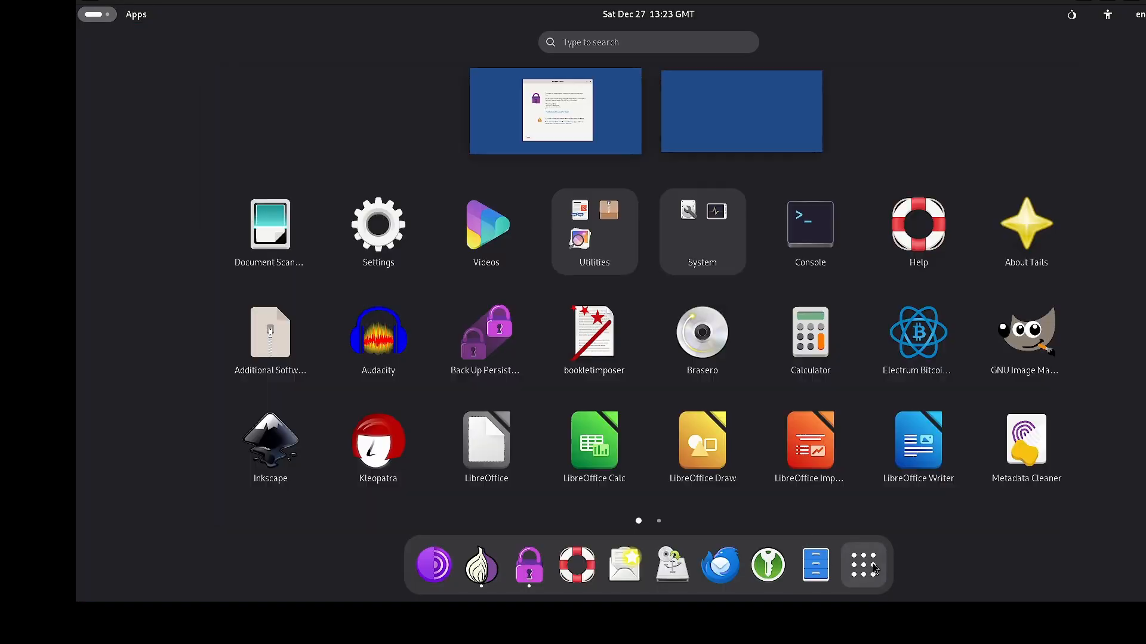
click(1145, 340)
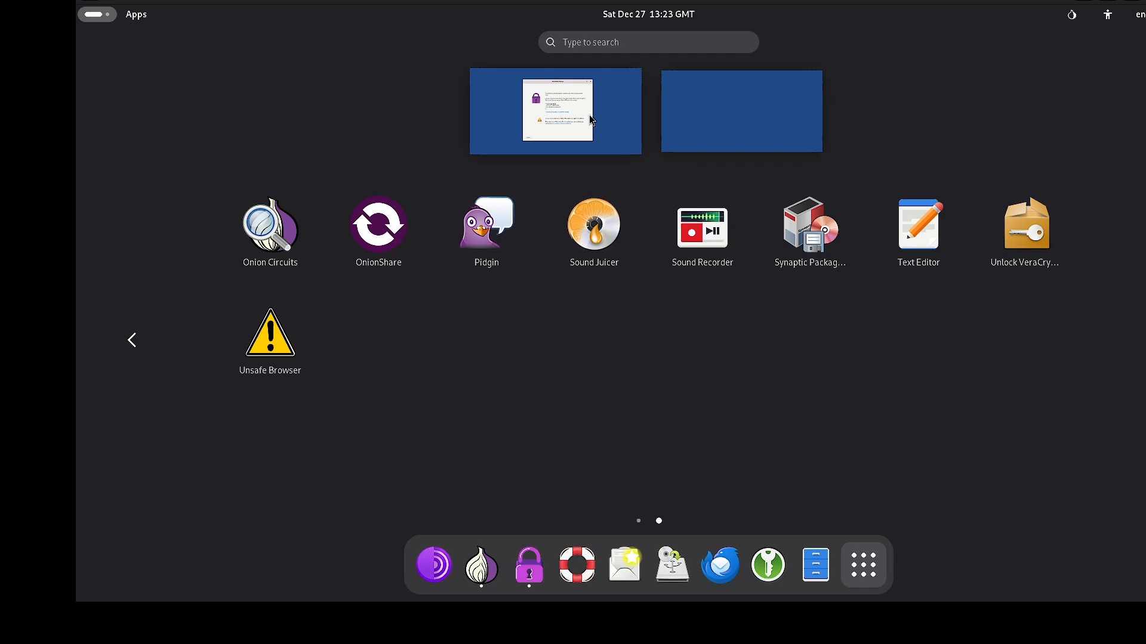
Launch Unlock VeraCrypt Volumes, confirm no containers or devices are listed, and close it.
click(1054, 248)
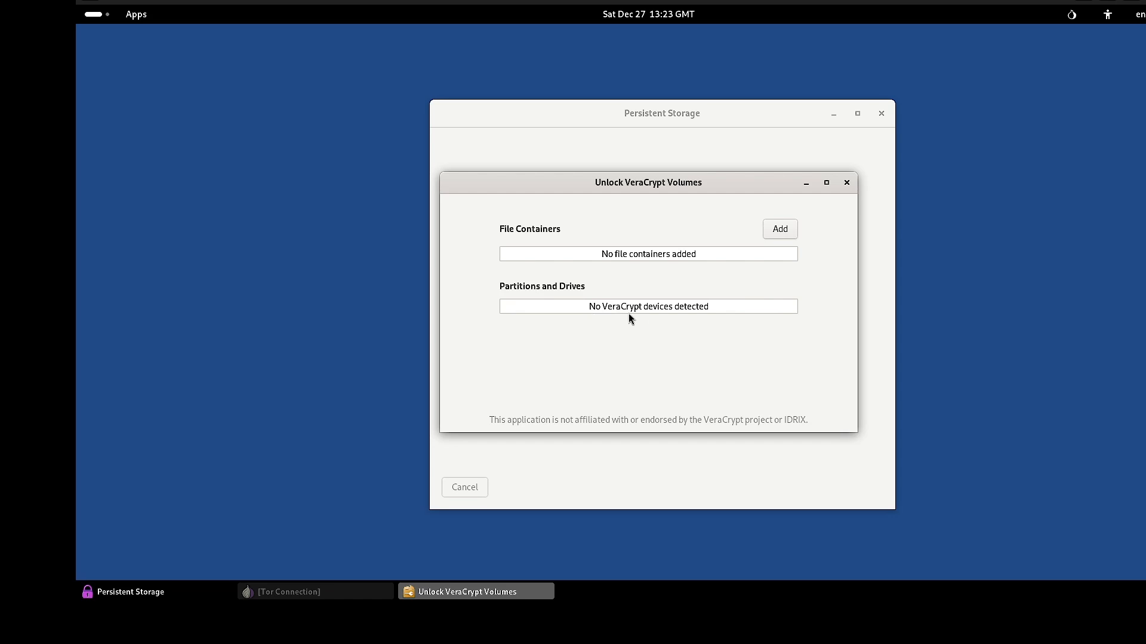
click(846, 183)
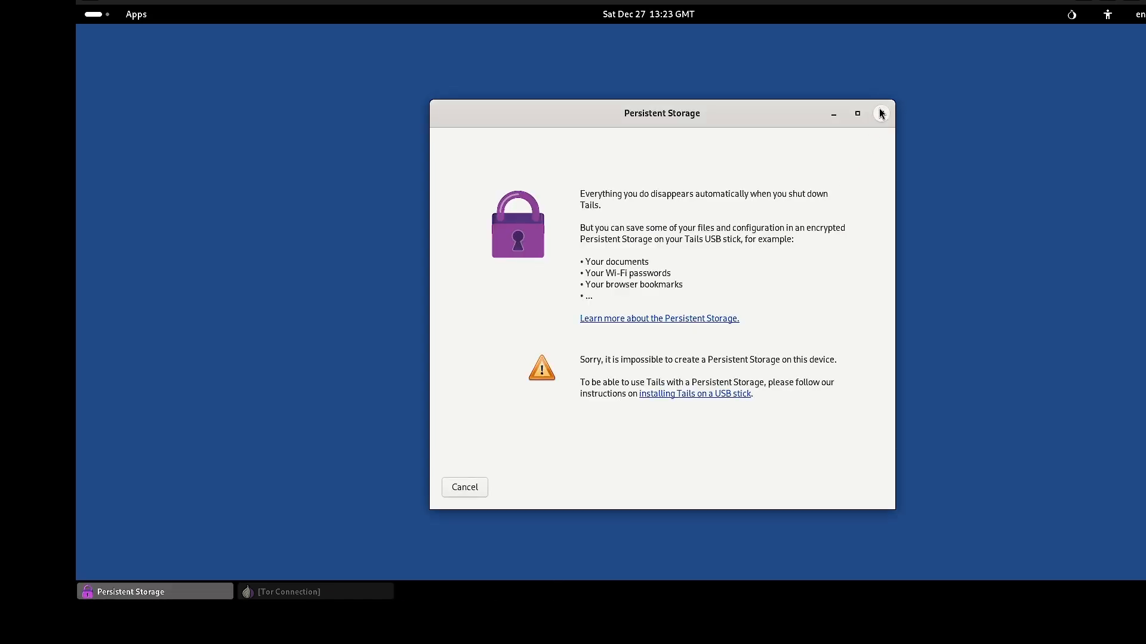